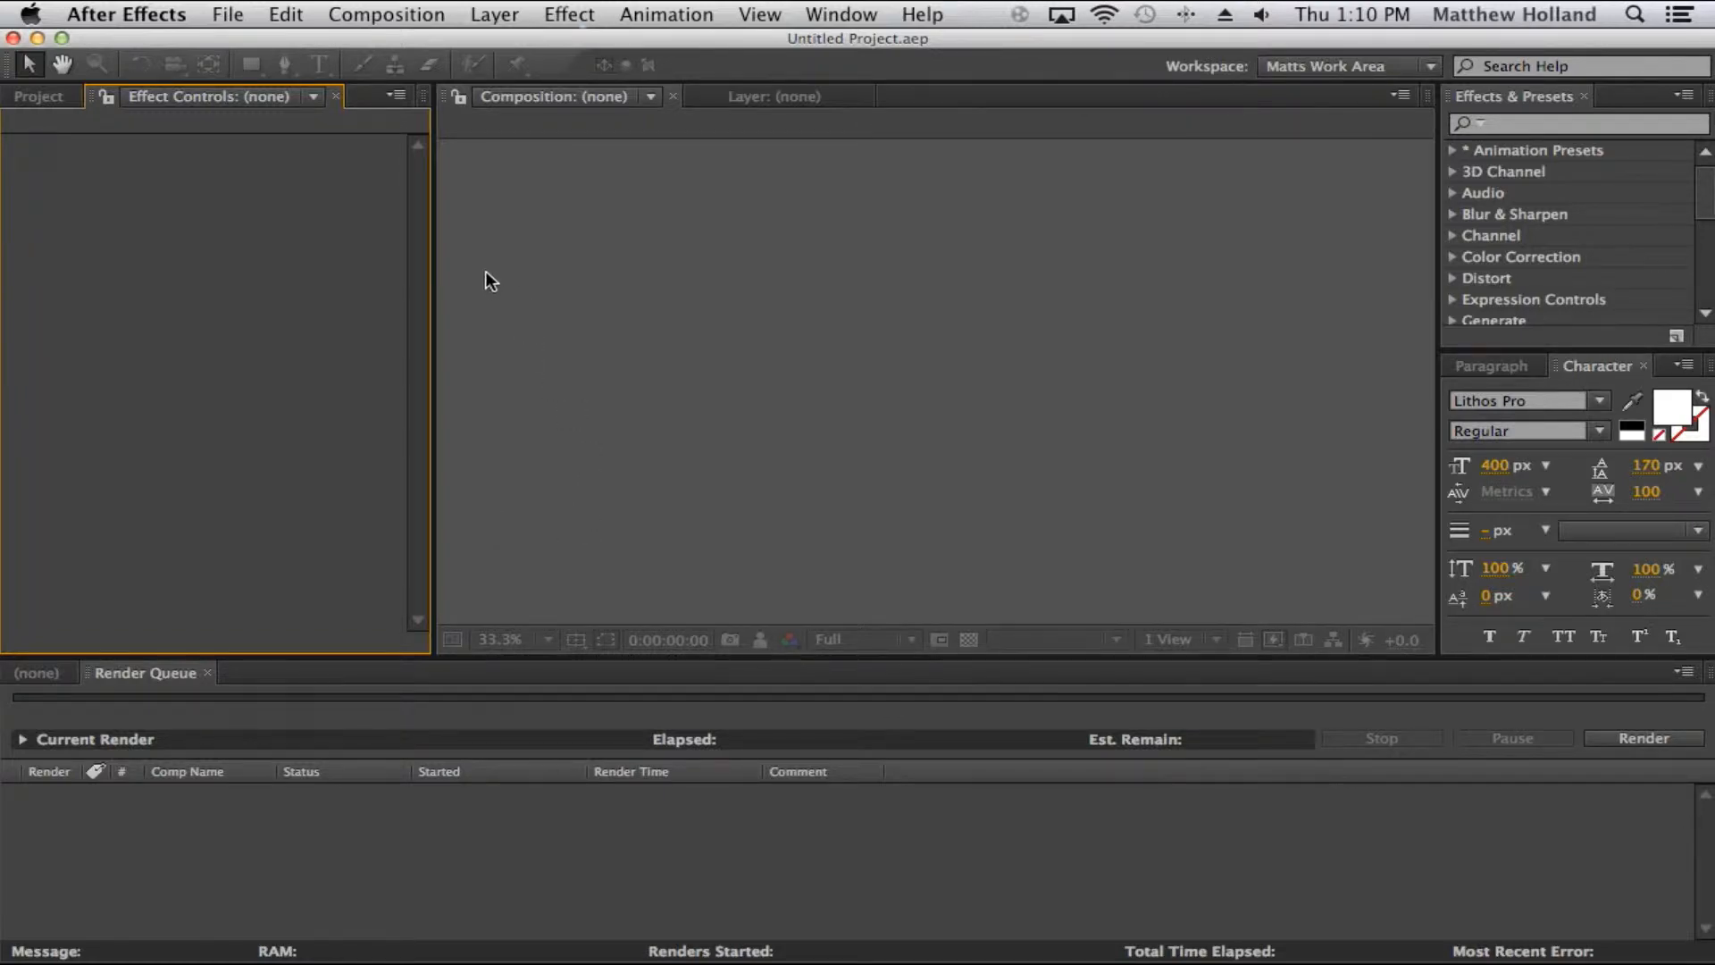
- Create a new composition named "Main Comp"
left_click(403, 11)
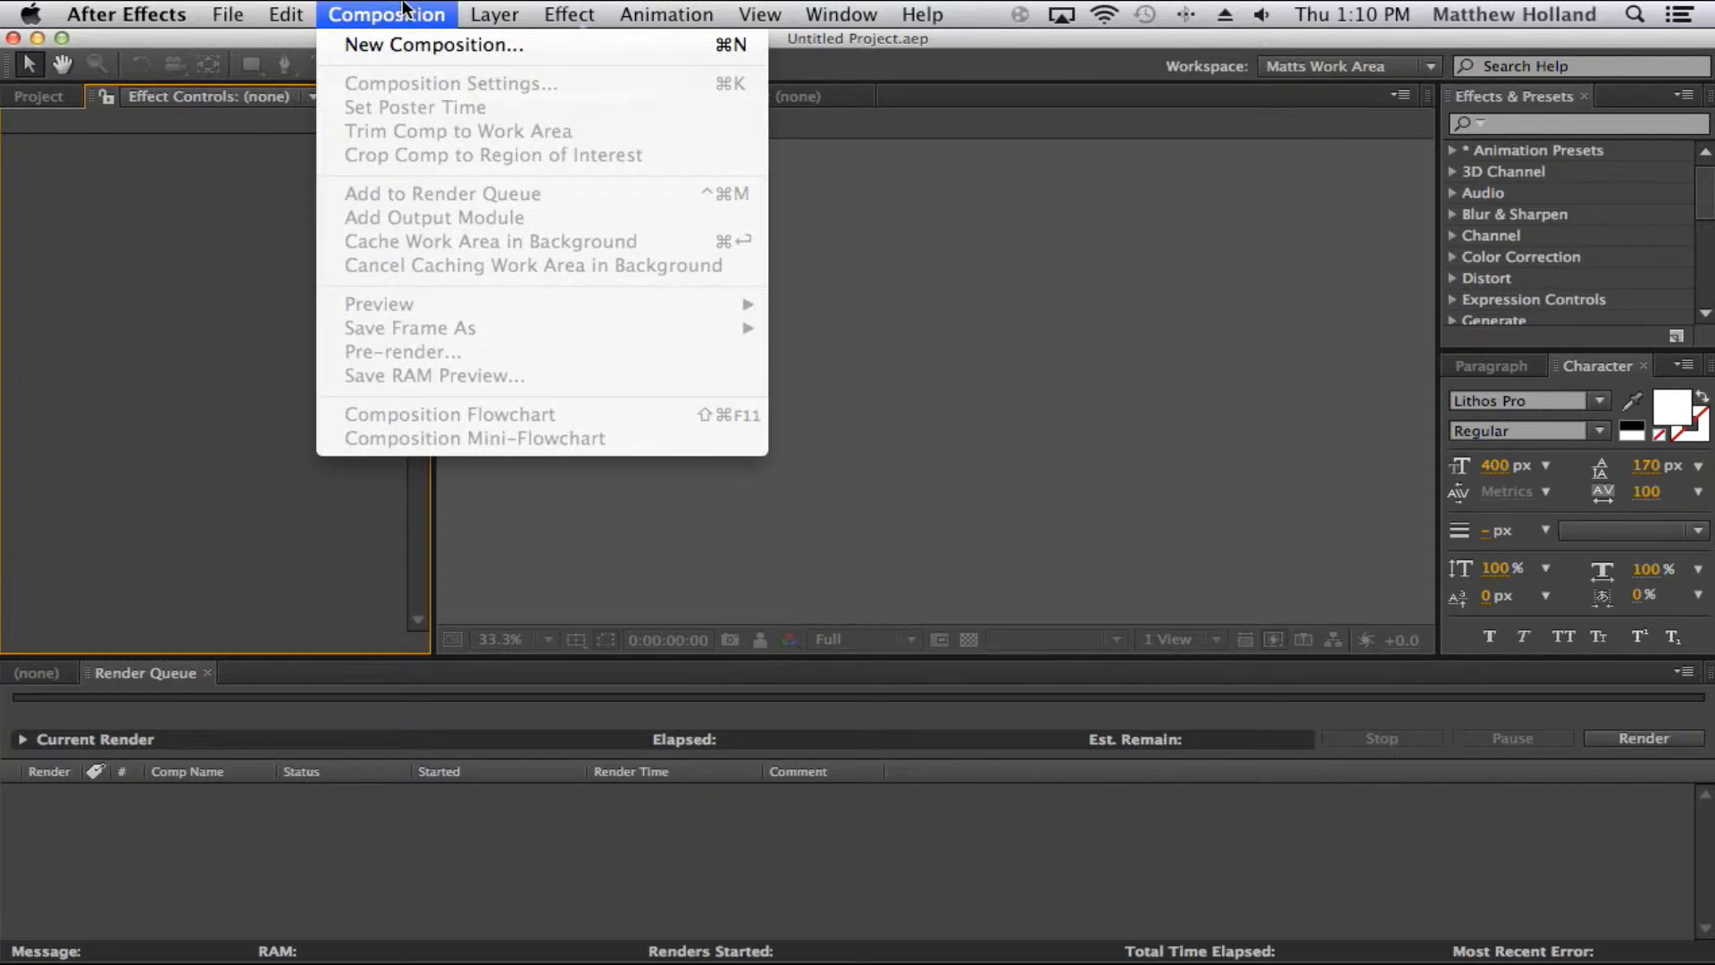
left_click(414, 44)
type("Main Comp")
key("Return")
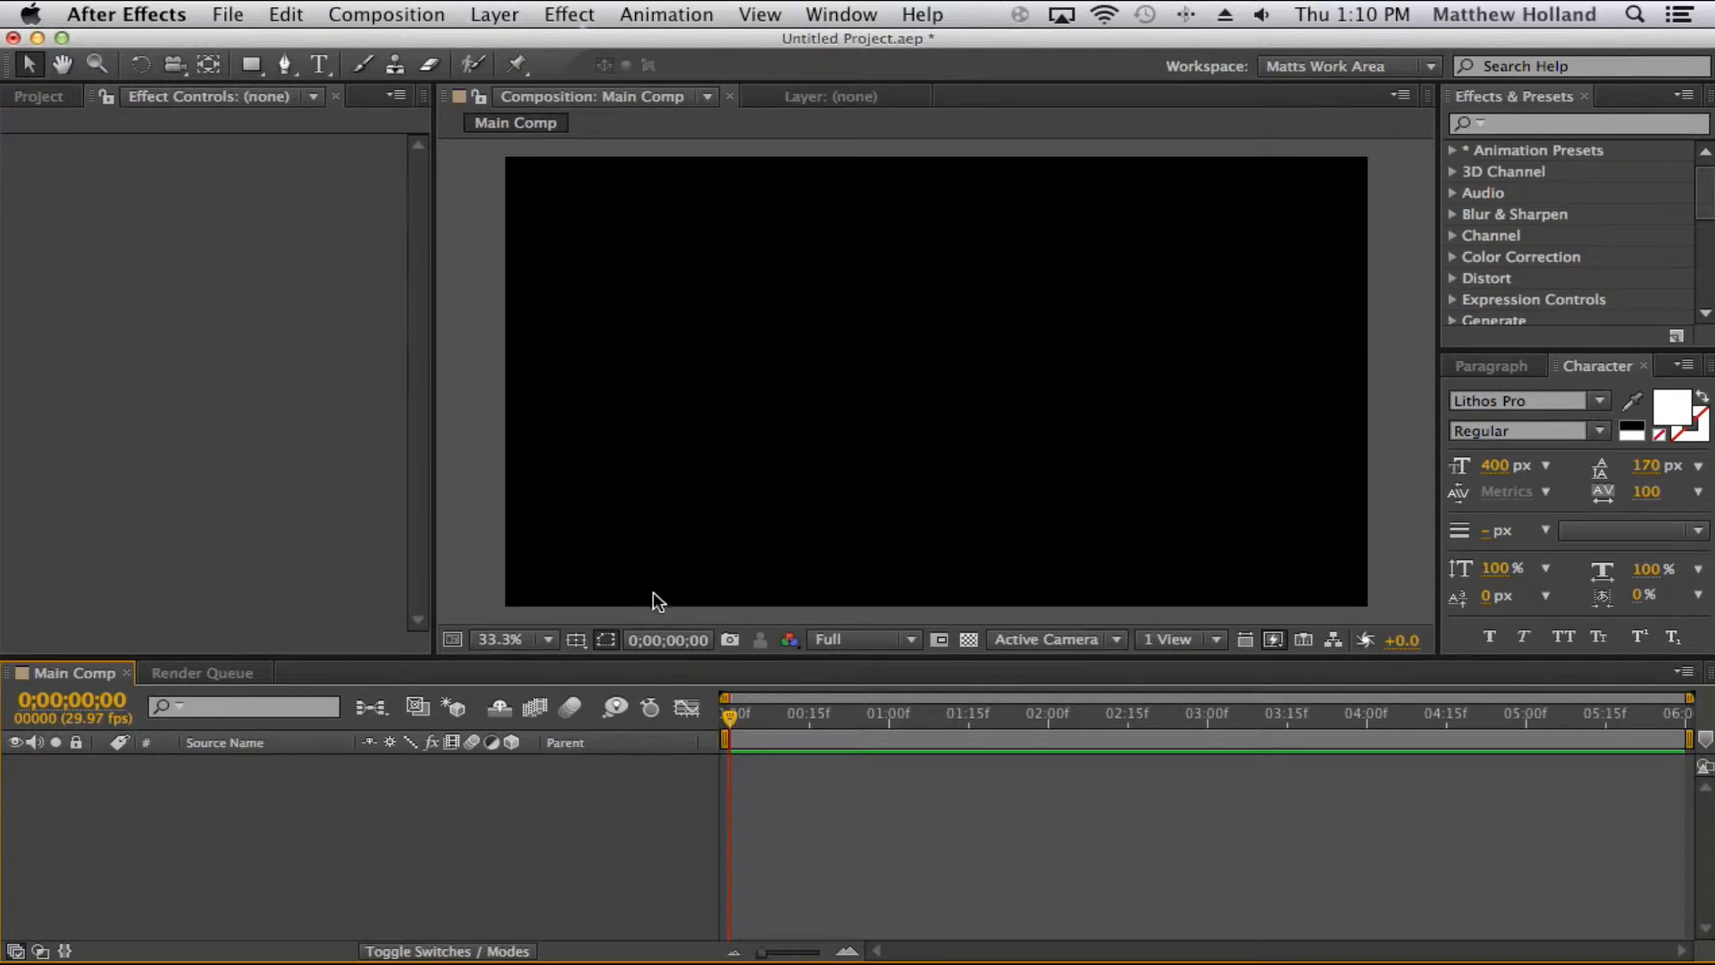
- Create a second composition named "Background" with a duration of 0;00;30;00
left_click(435, 10)
left_click(446, 44)
type("Backg")
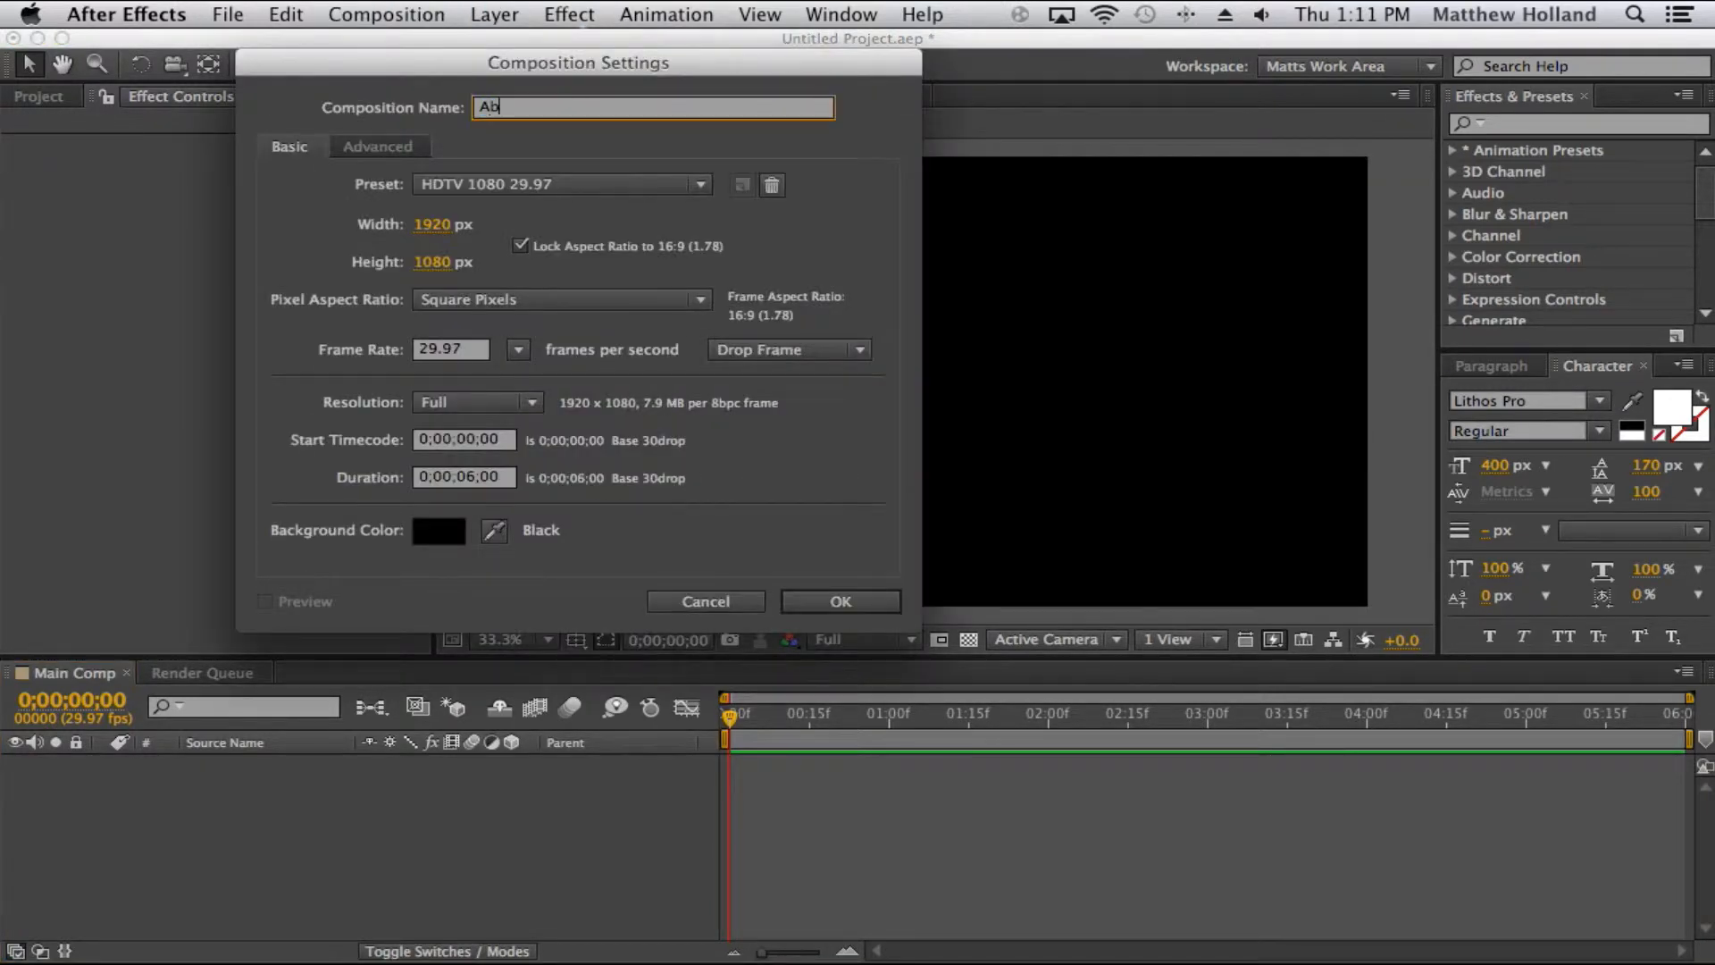
type("round")
left_click(484, 479)
key("BackSpace")
key("BackSpace")
type("30")
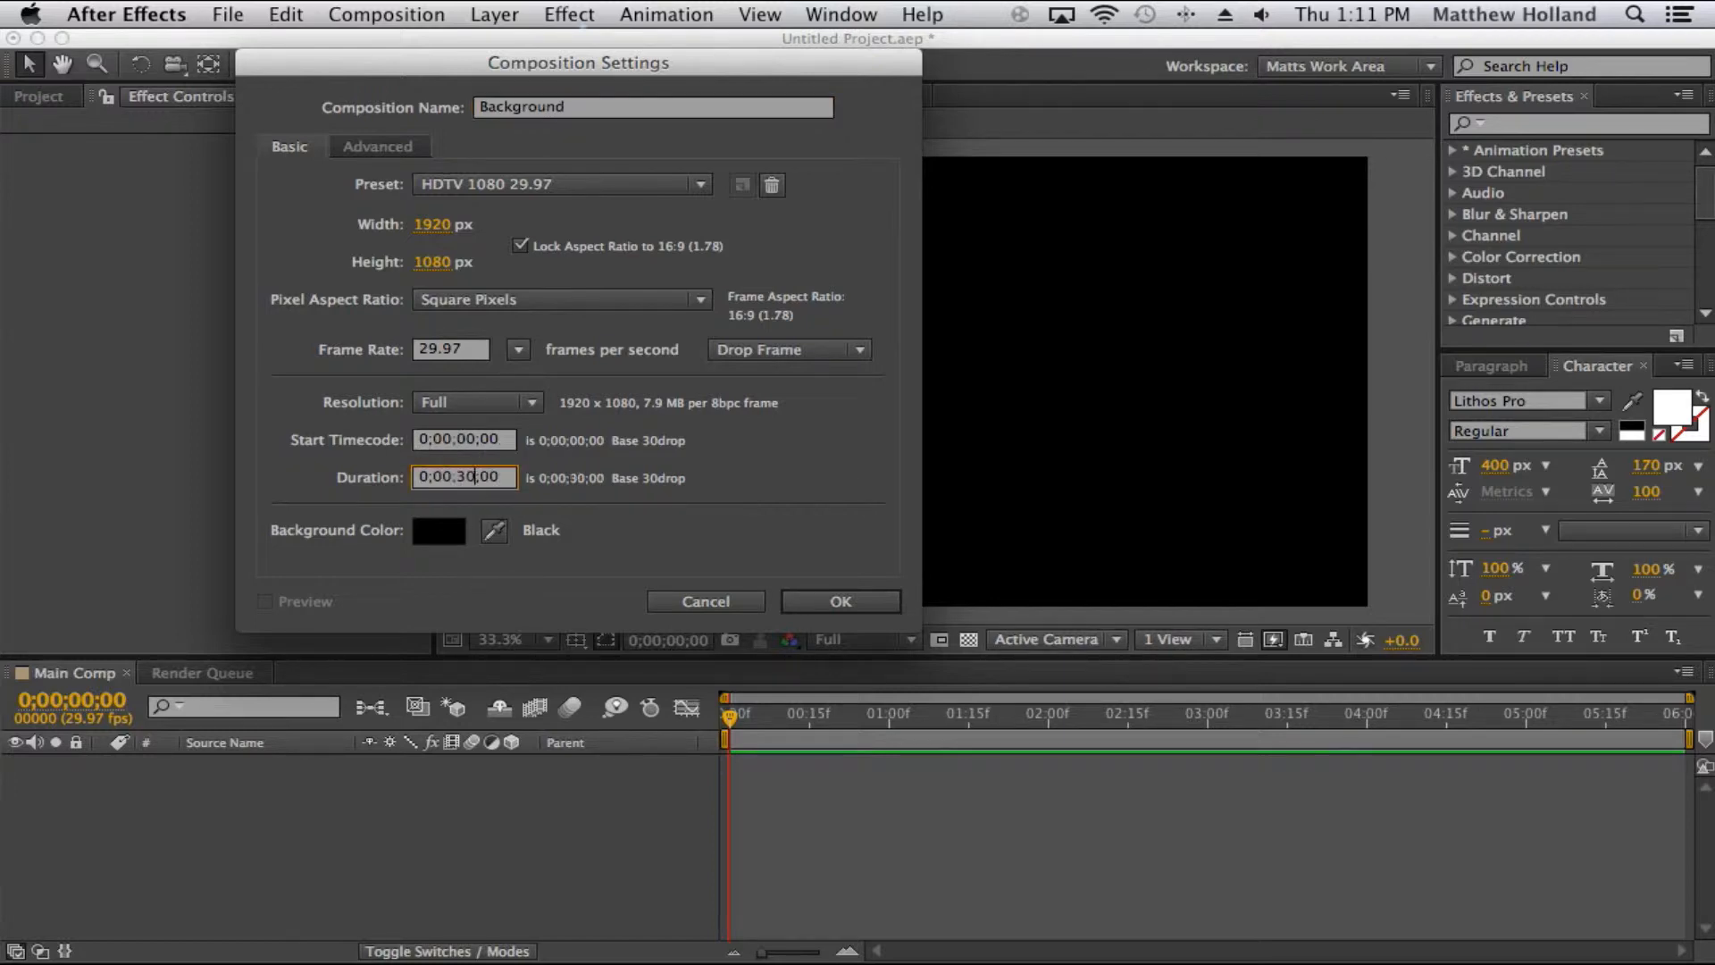
left_click(799, 601)
- Move the Render Queue behind the Background composition in the timeline order and return to Main Comp
left_click(190, 674)
left_click_drag(190, 683, 366, 681)
left_click(75, 674)
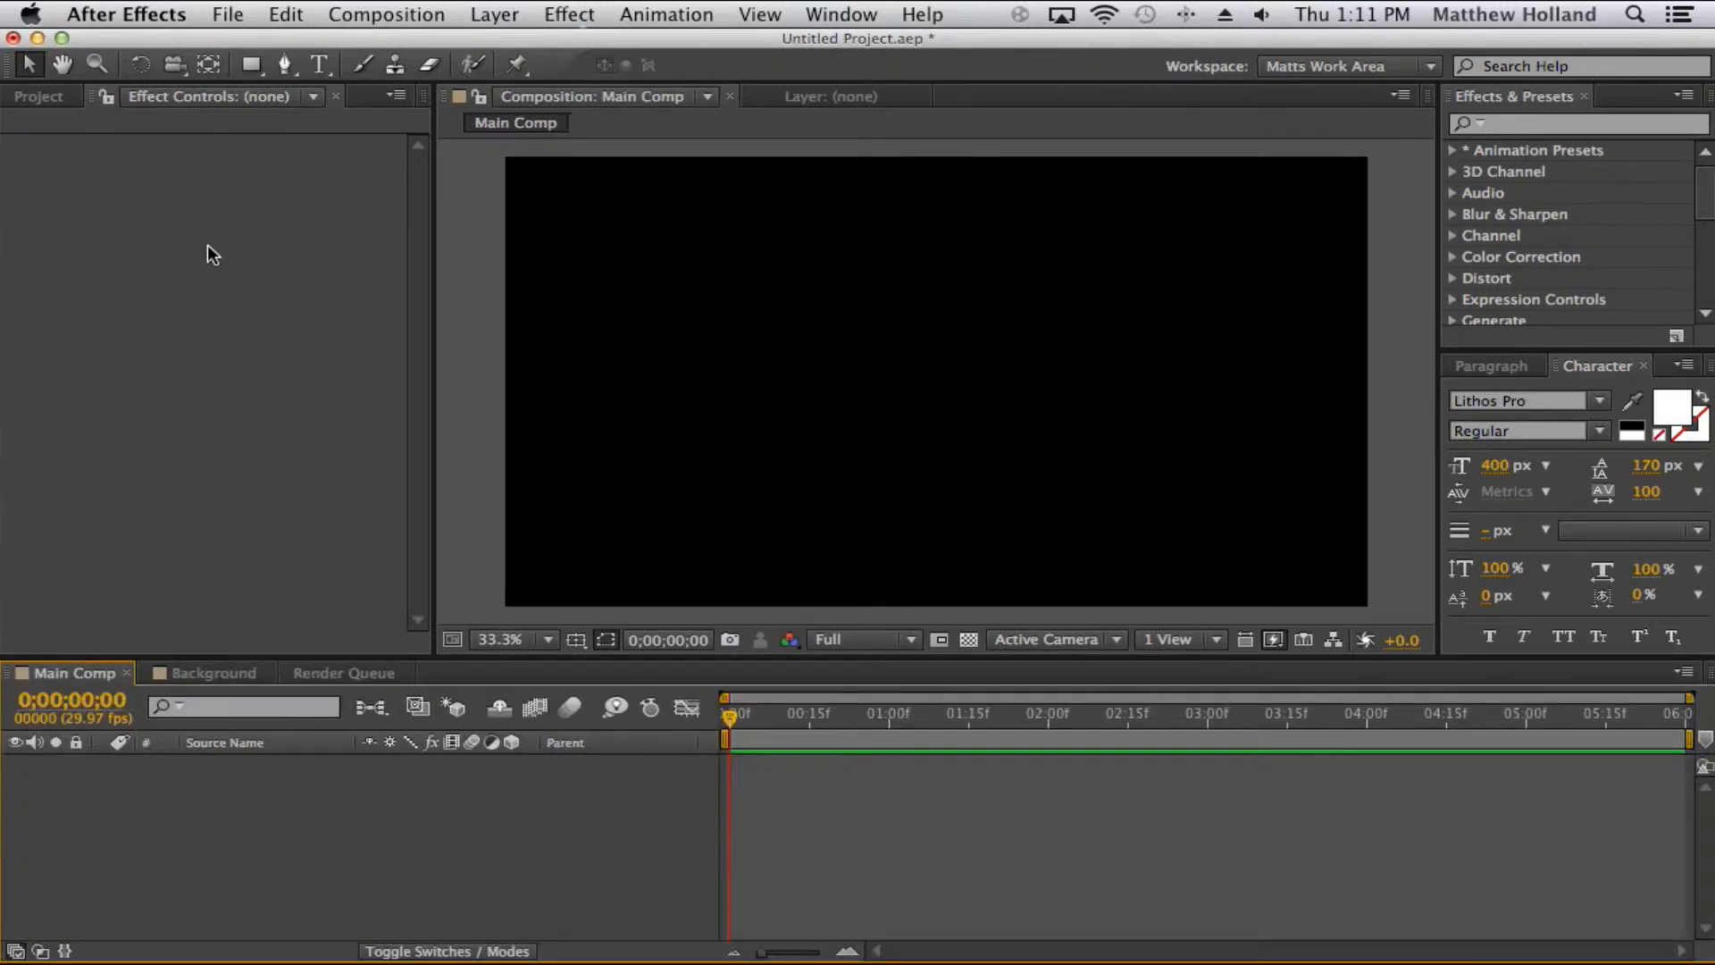
- Lengthen Main Comp's duration in its composition settings to match the Background composition
left_click(424, 11)
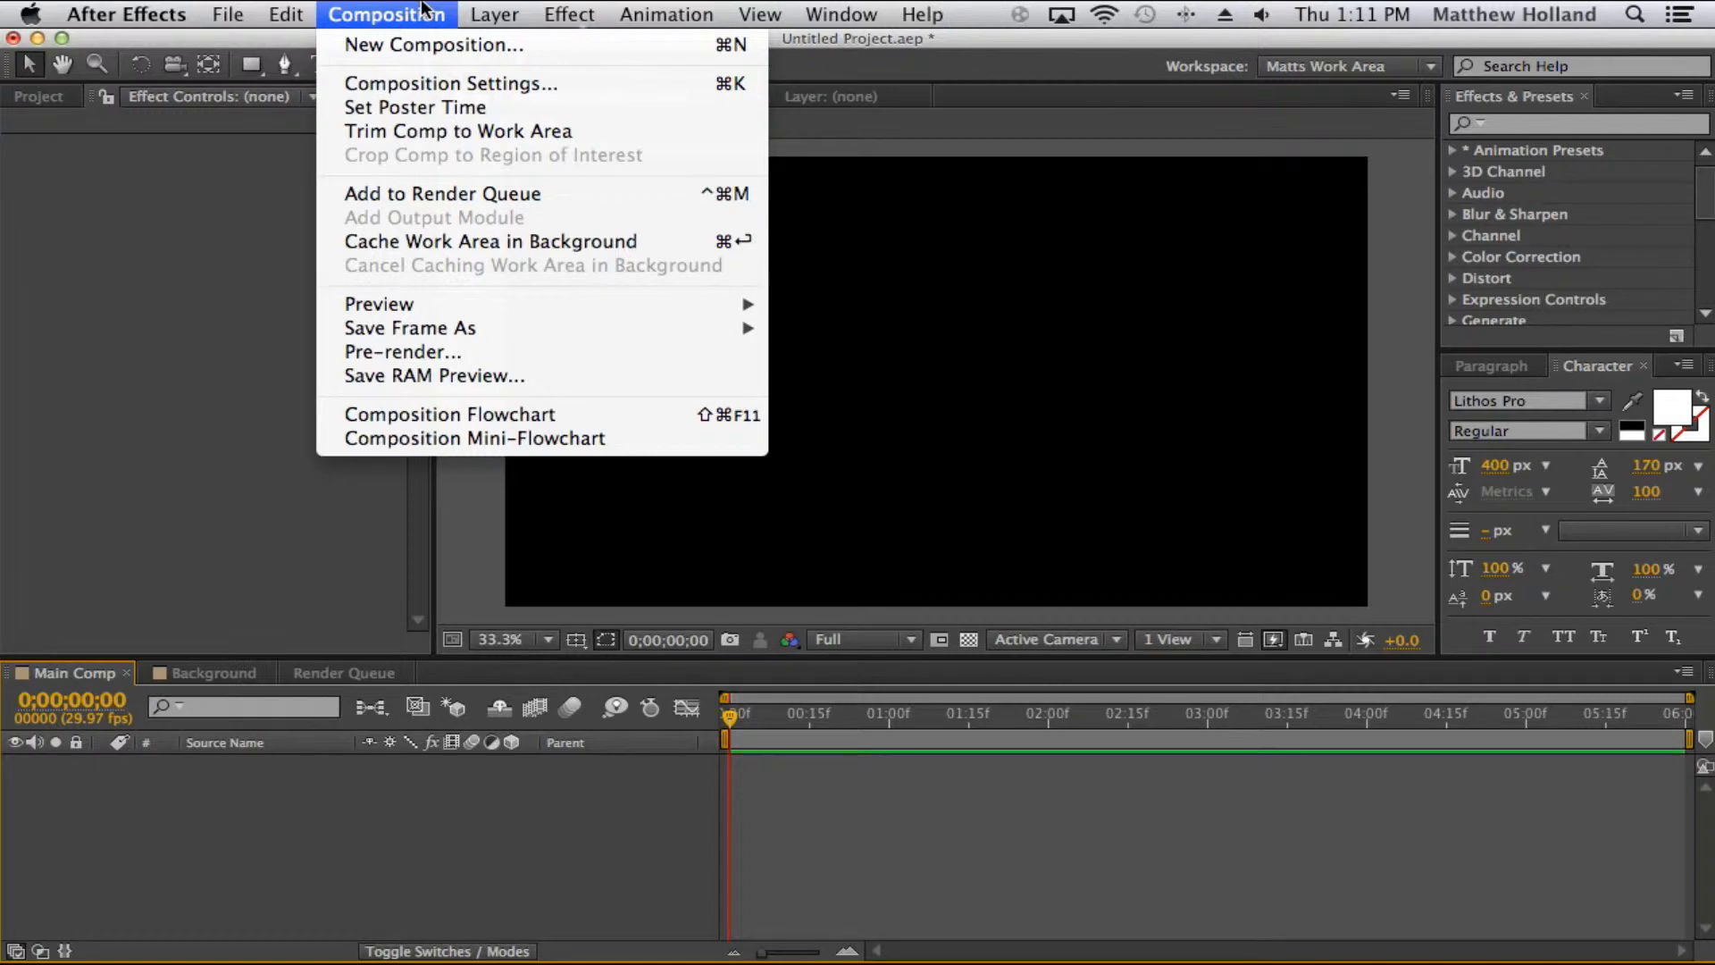
left_click(510, 84)
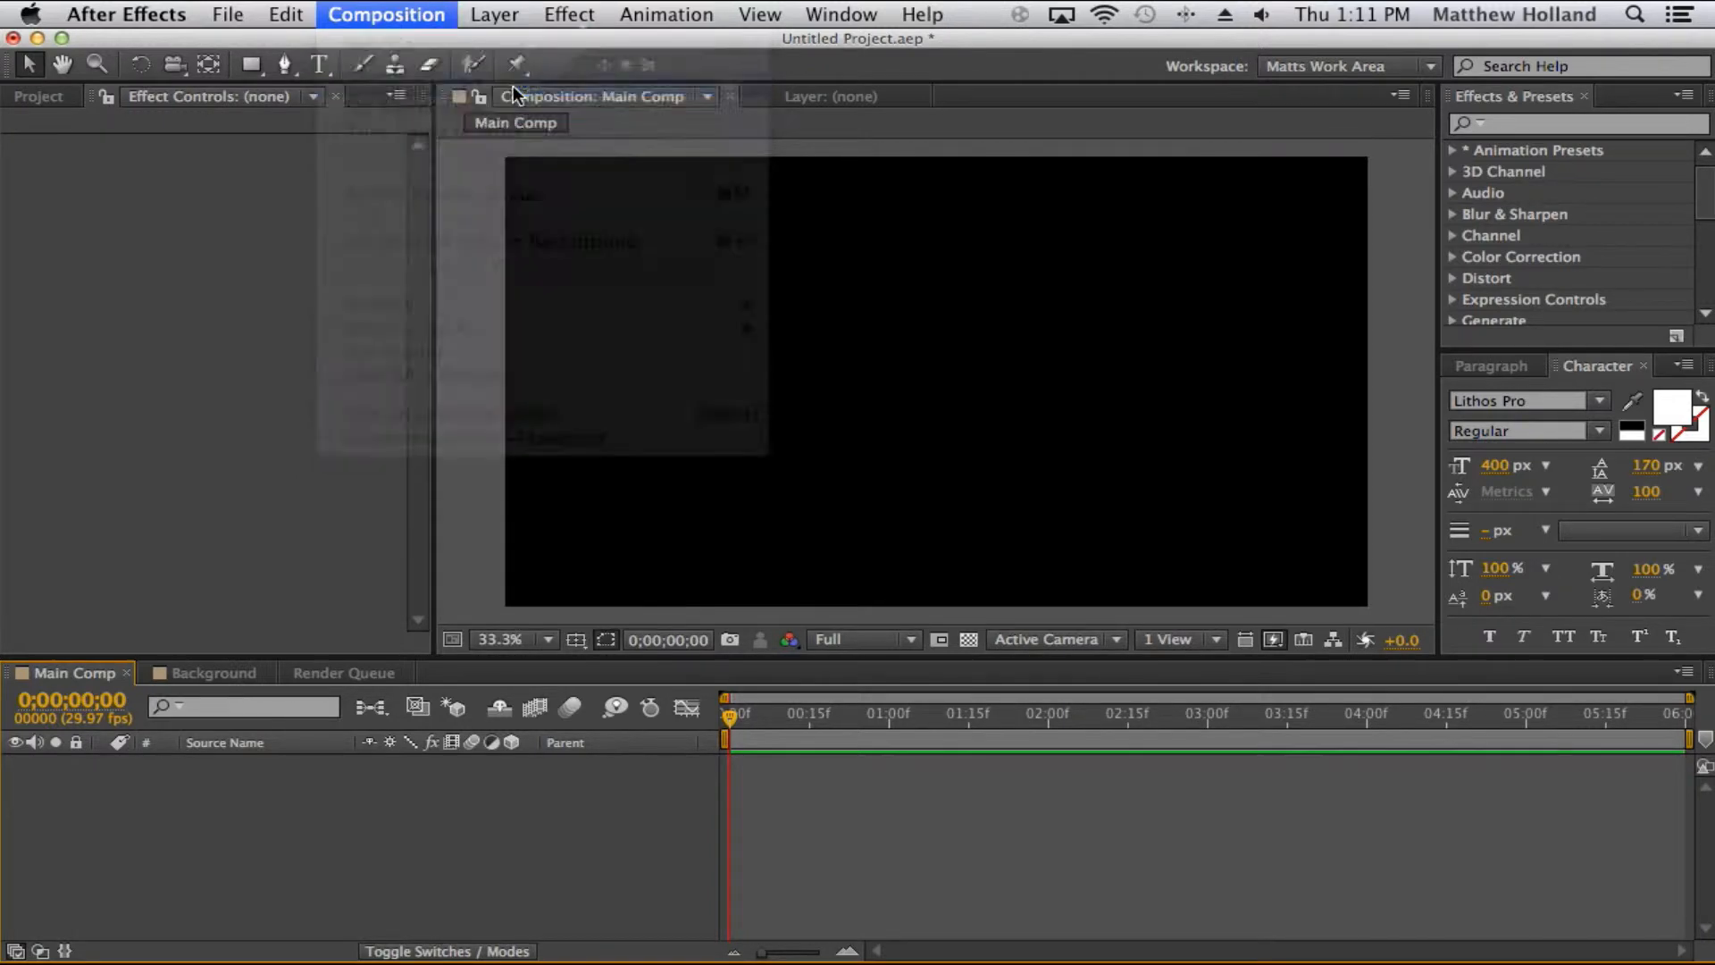
left_click(479, 477)
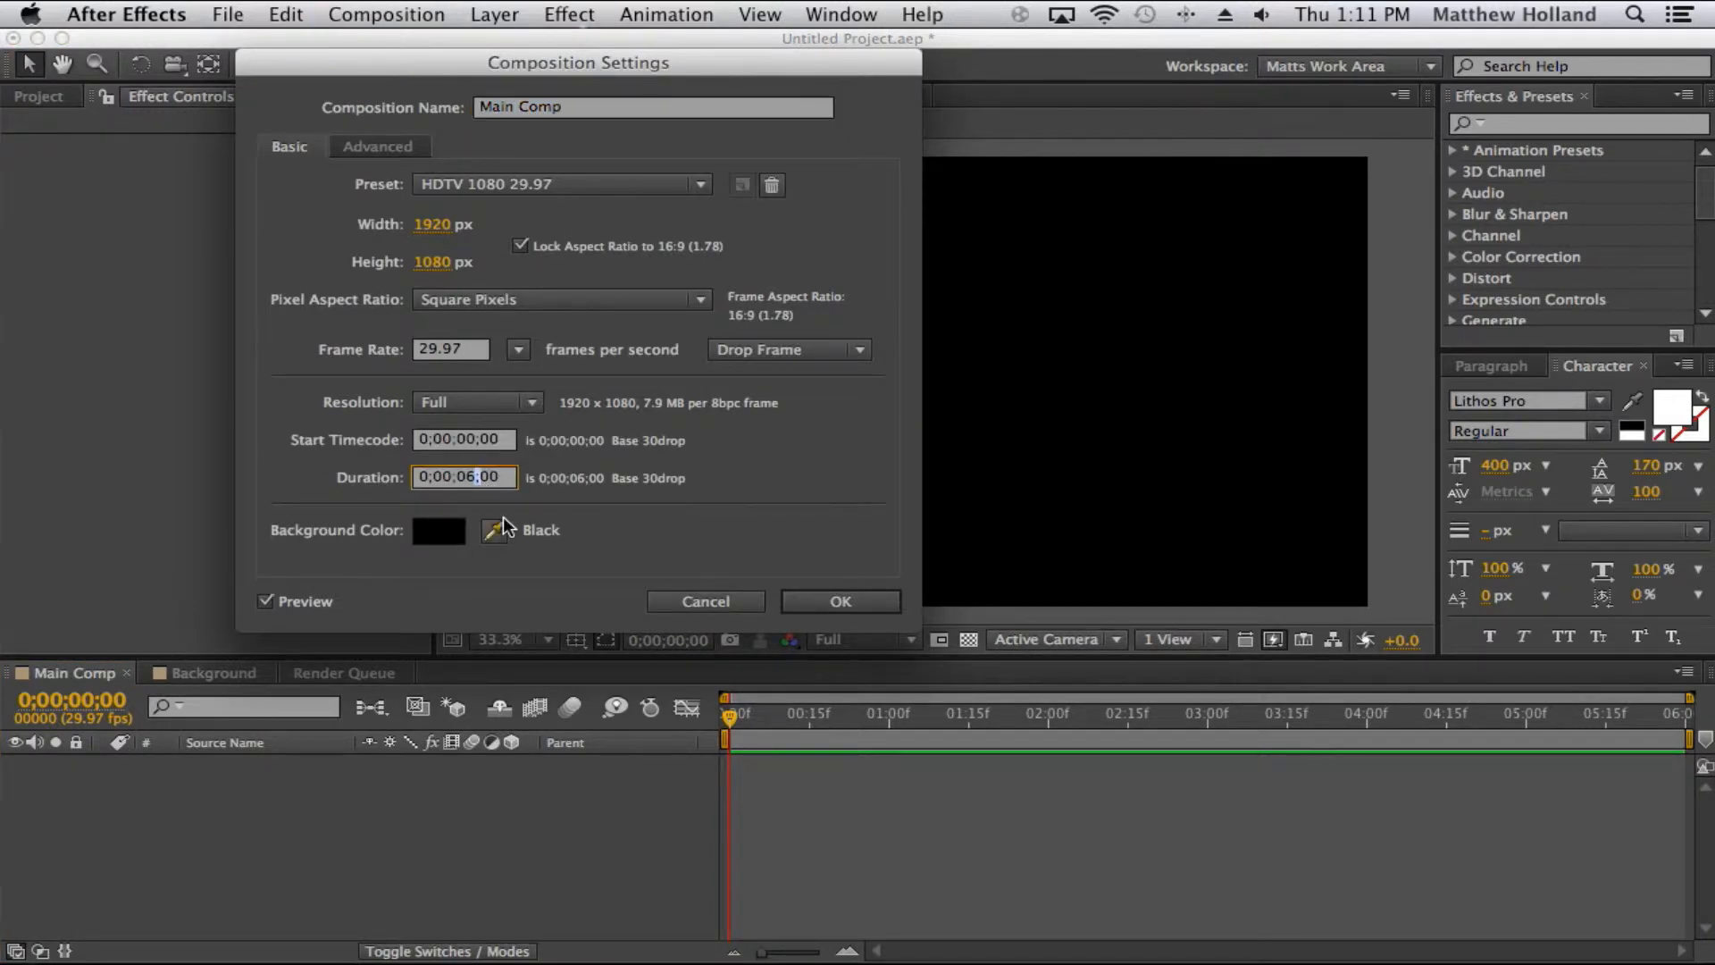
key("BackSpace")
key("BackSpace")
key("Return")
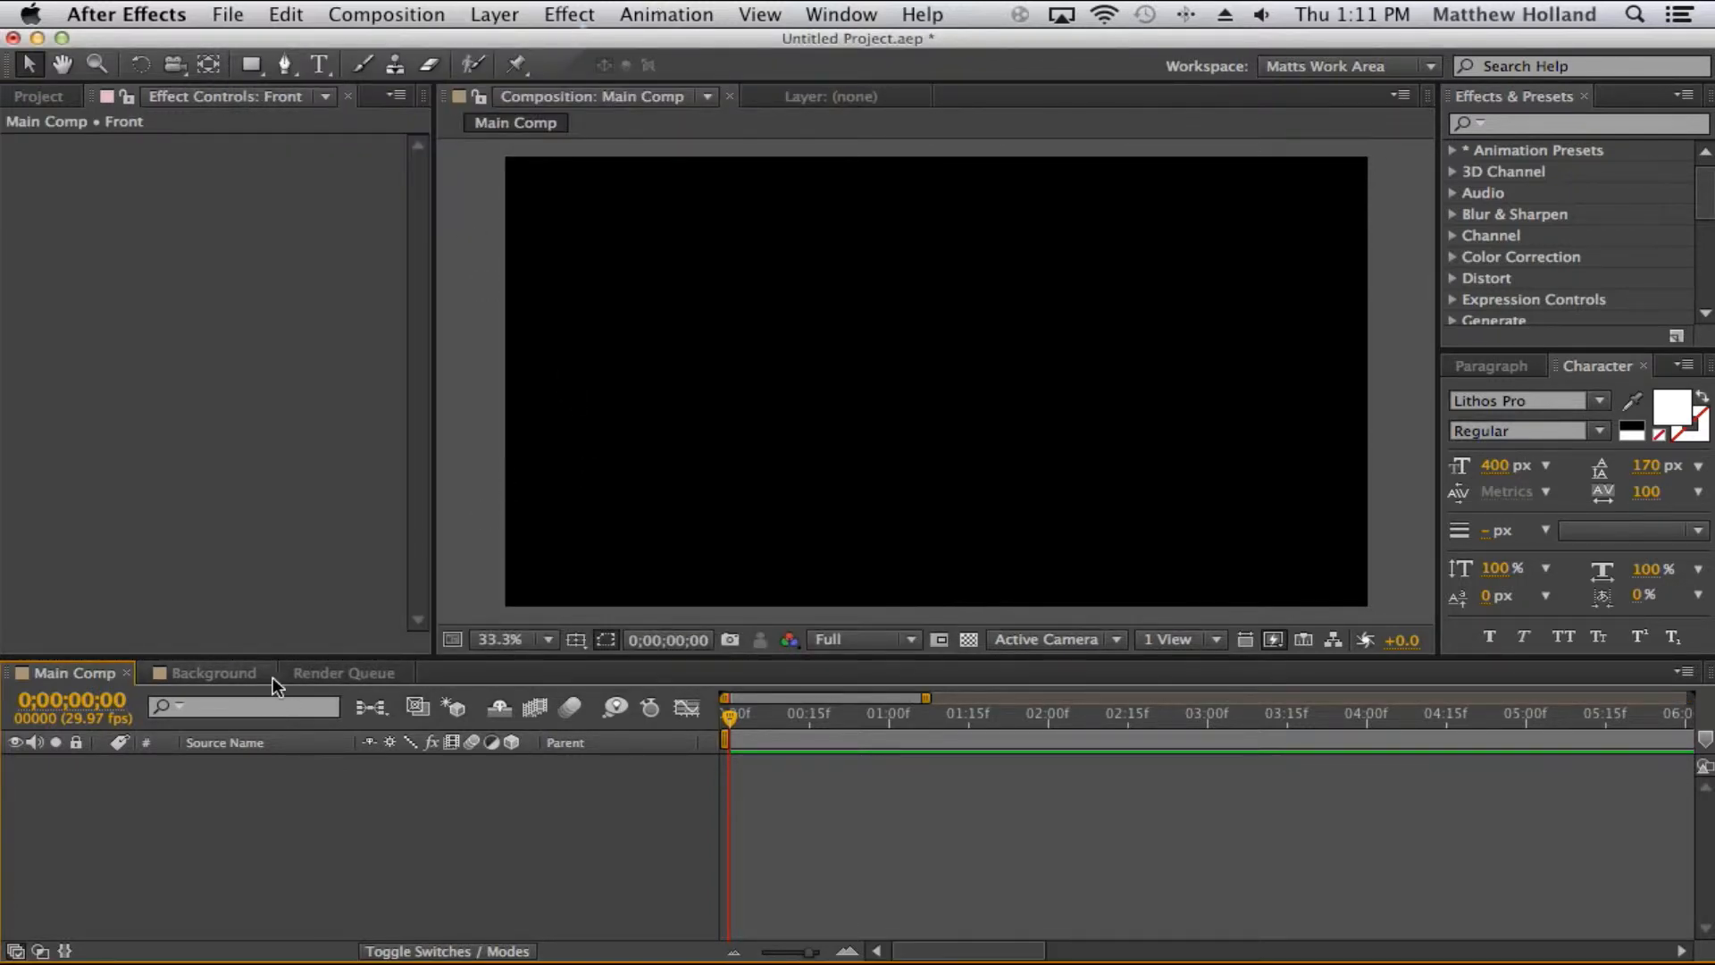
- Import Particles_08.mp4 from the Particles_HD folder as footage and add it to the Background composition
left_click(250, 670)
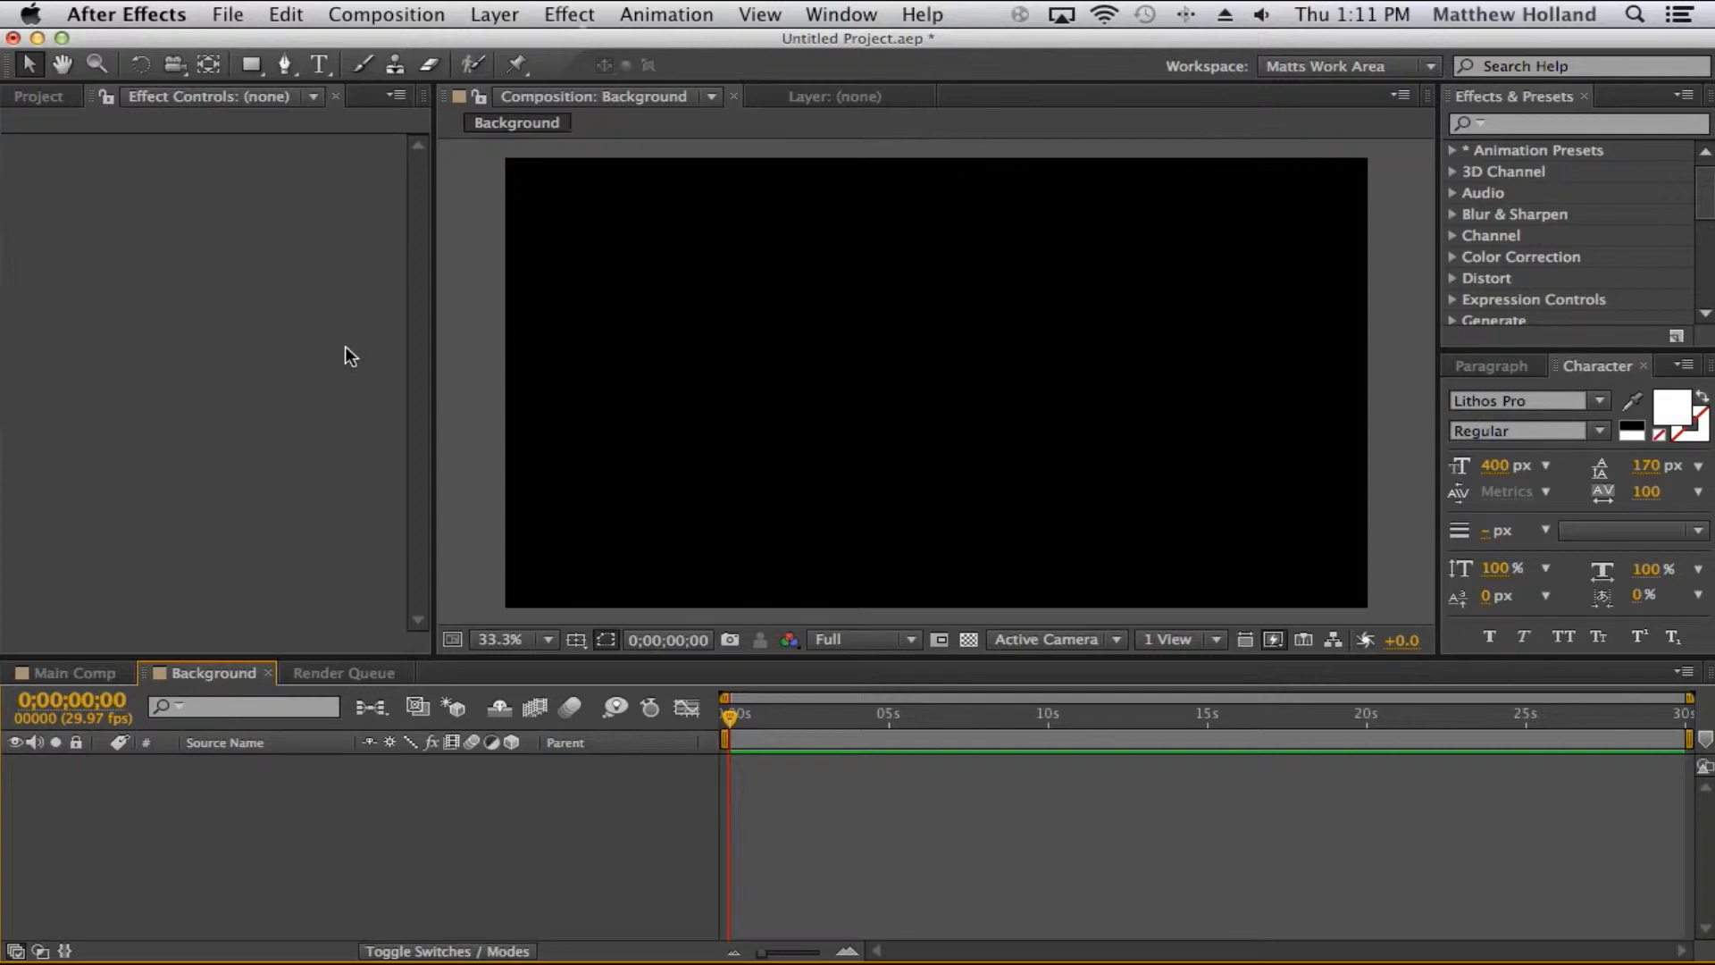
left_click(230, 11)
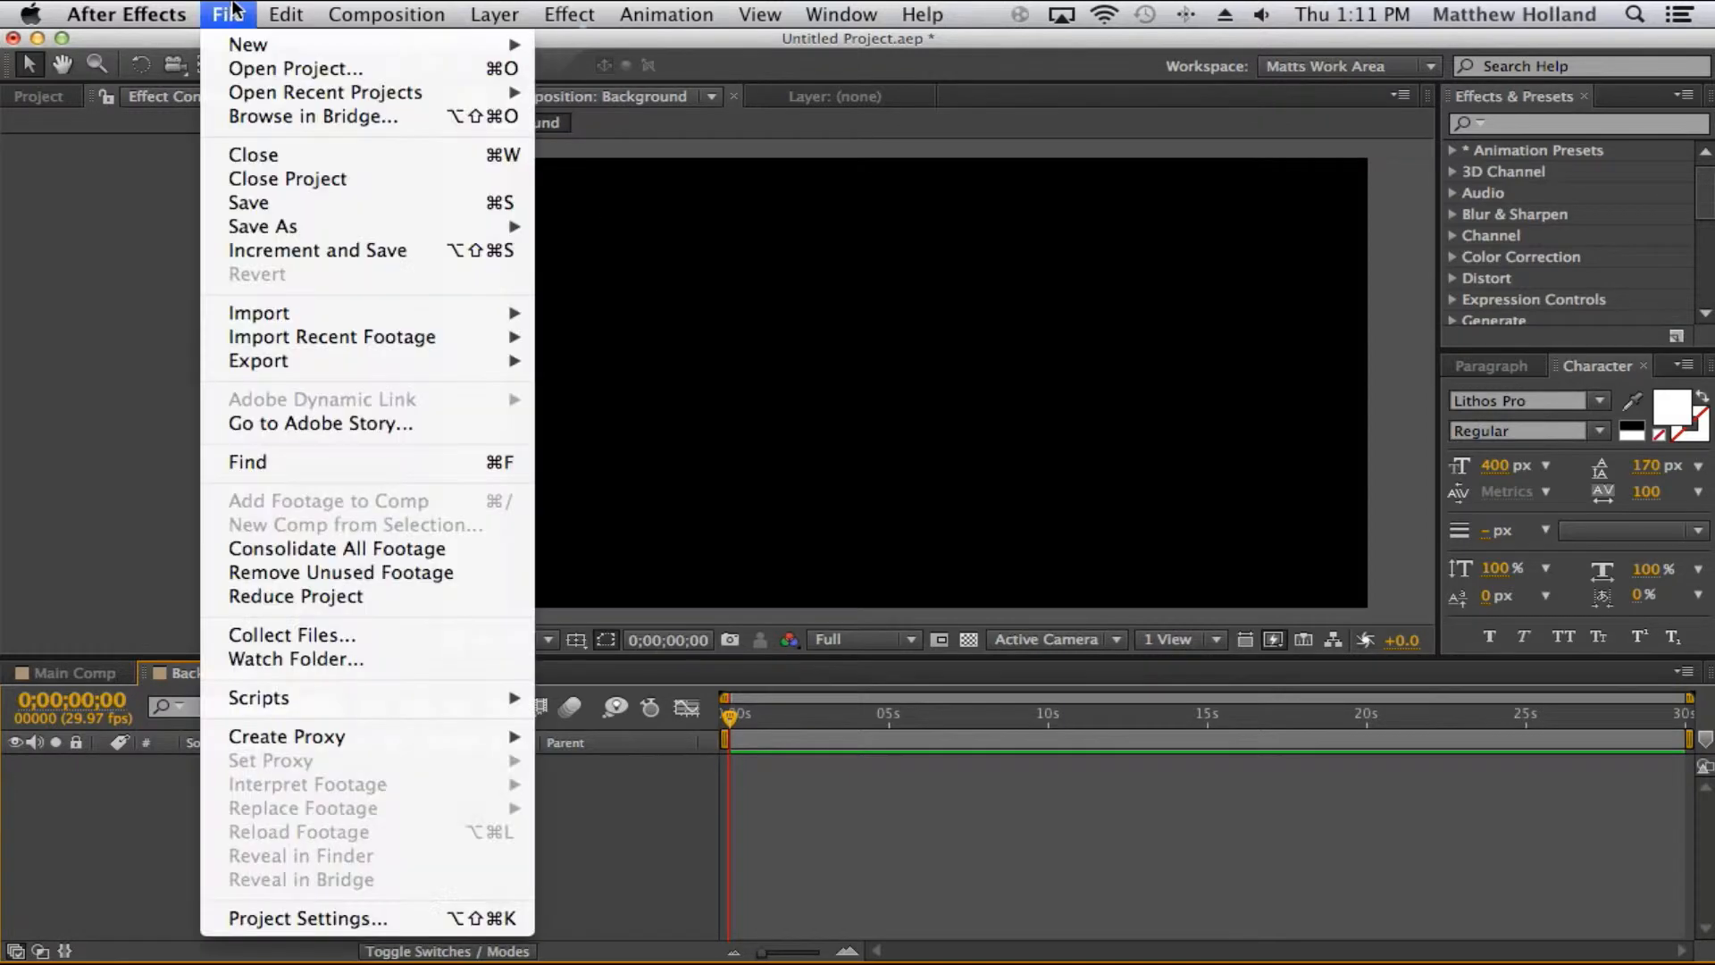
mouse_move(456, 312)
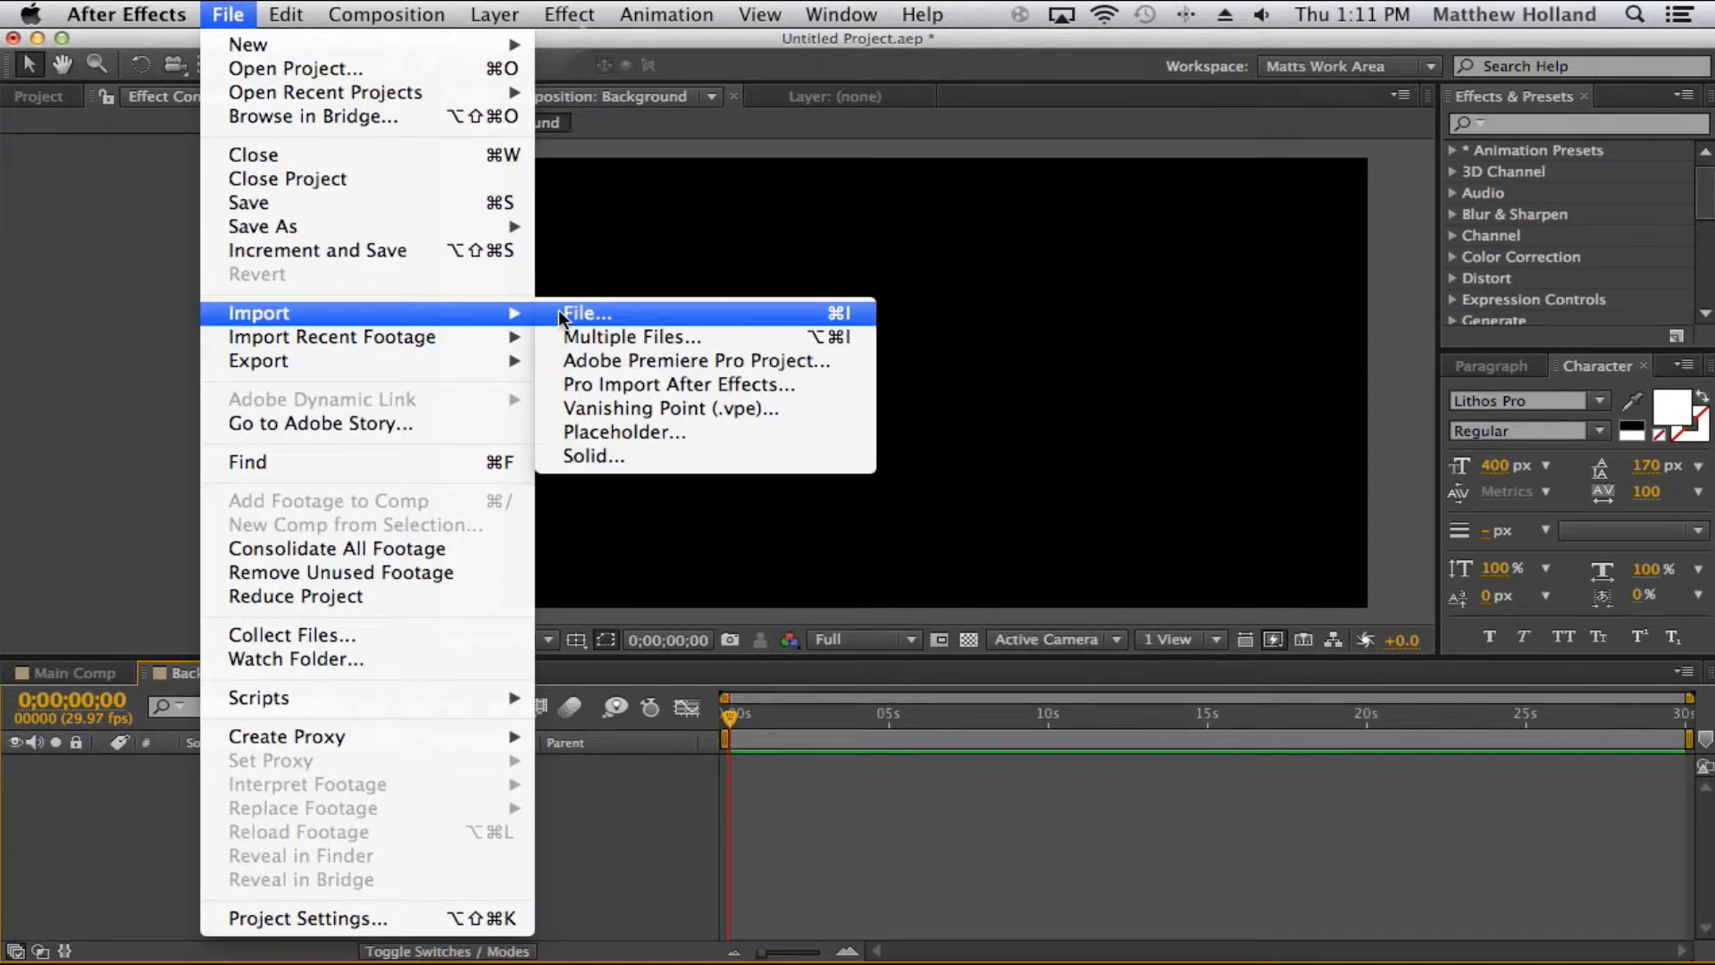
left_click(559, 309)
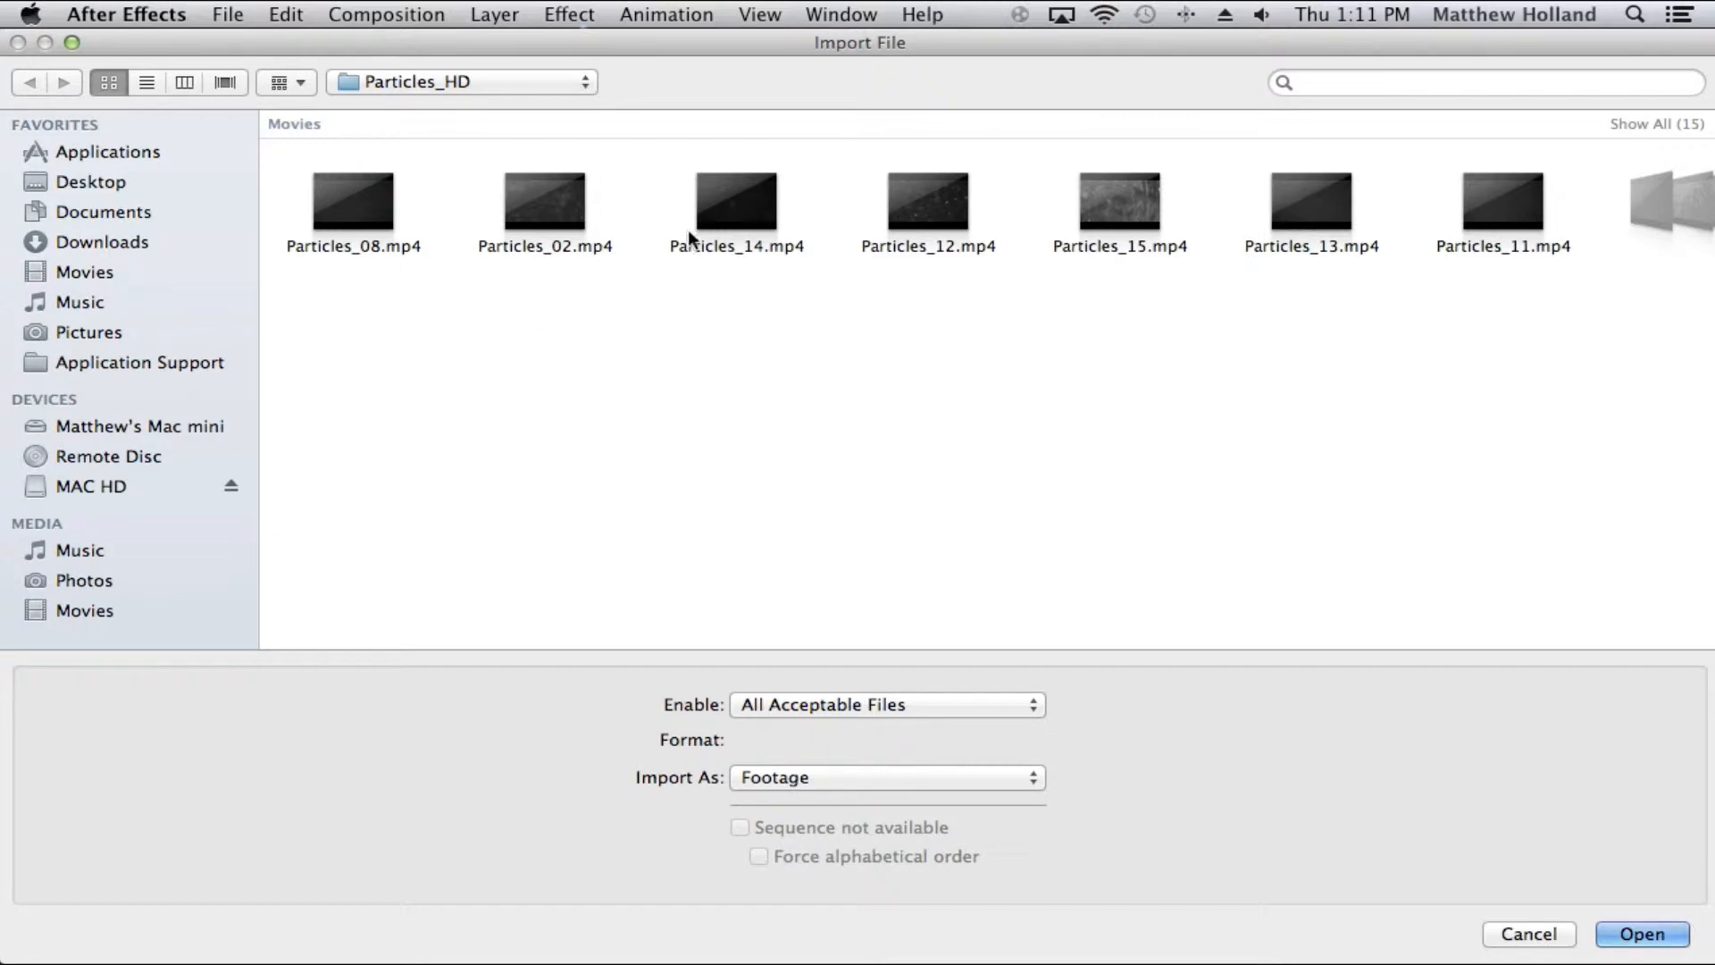
left_click(351, 203)
double_click(347, 197)
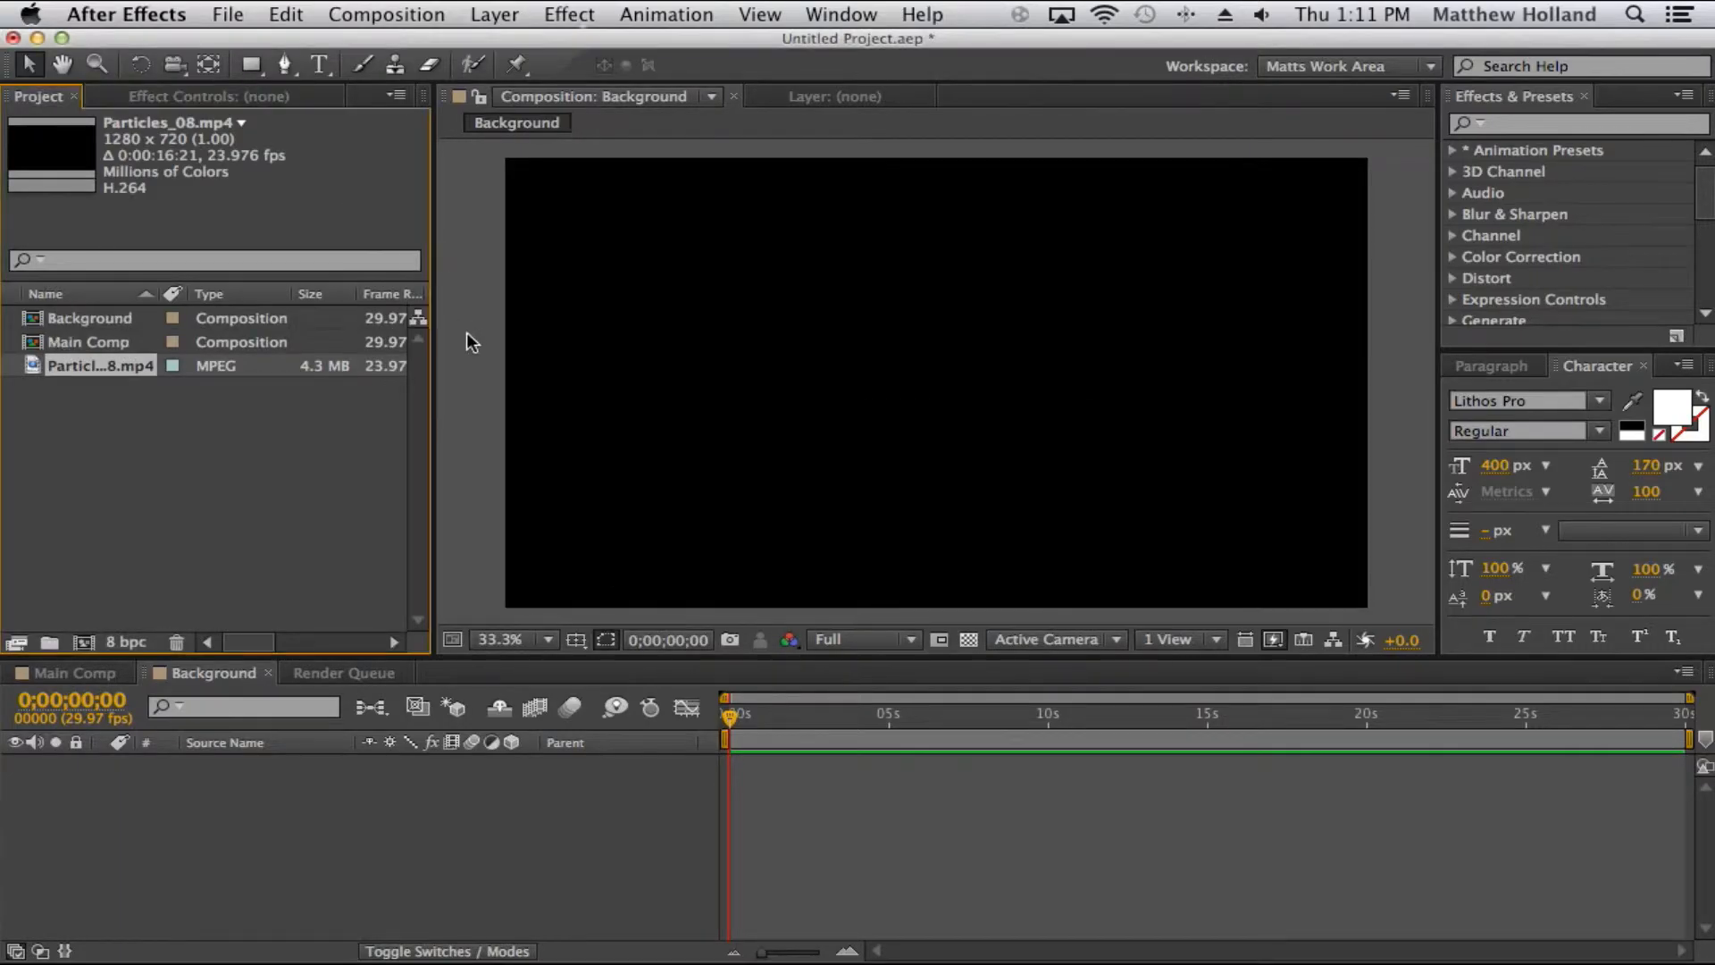
left_click_drag(57, 368, 893, 398)
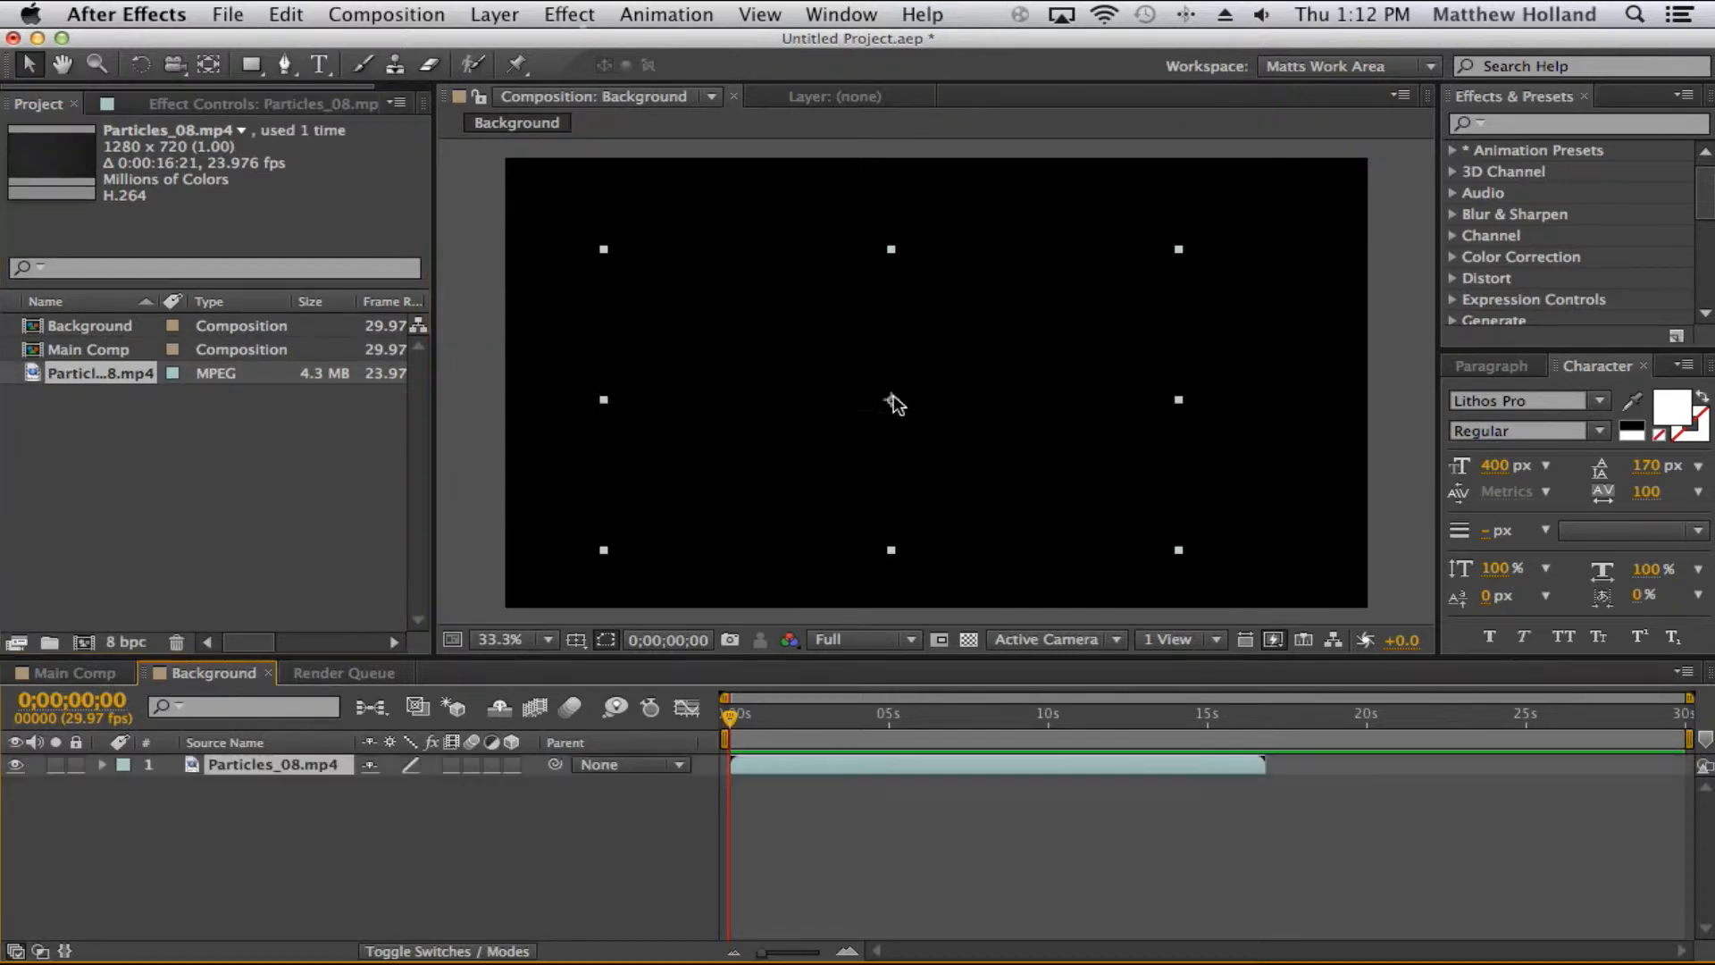
- Show the Title/Action Safe guides and centre the Particles_08.mp4 clip on their centre mark in the Background composition
left_click_drag(1106, 380, 1149, 367)
left_click(576, 640)
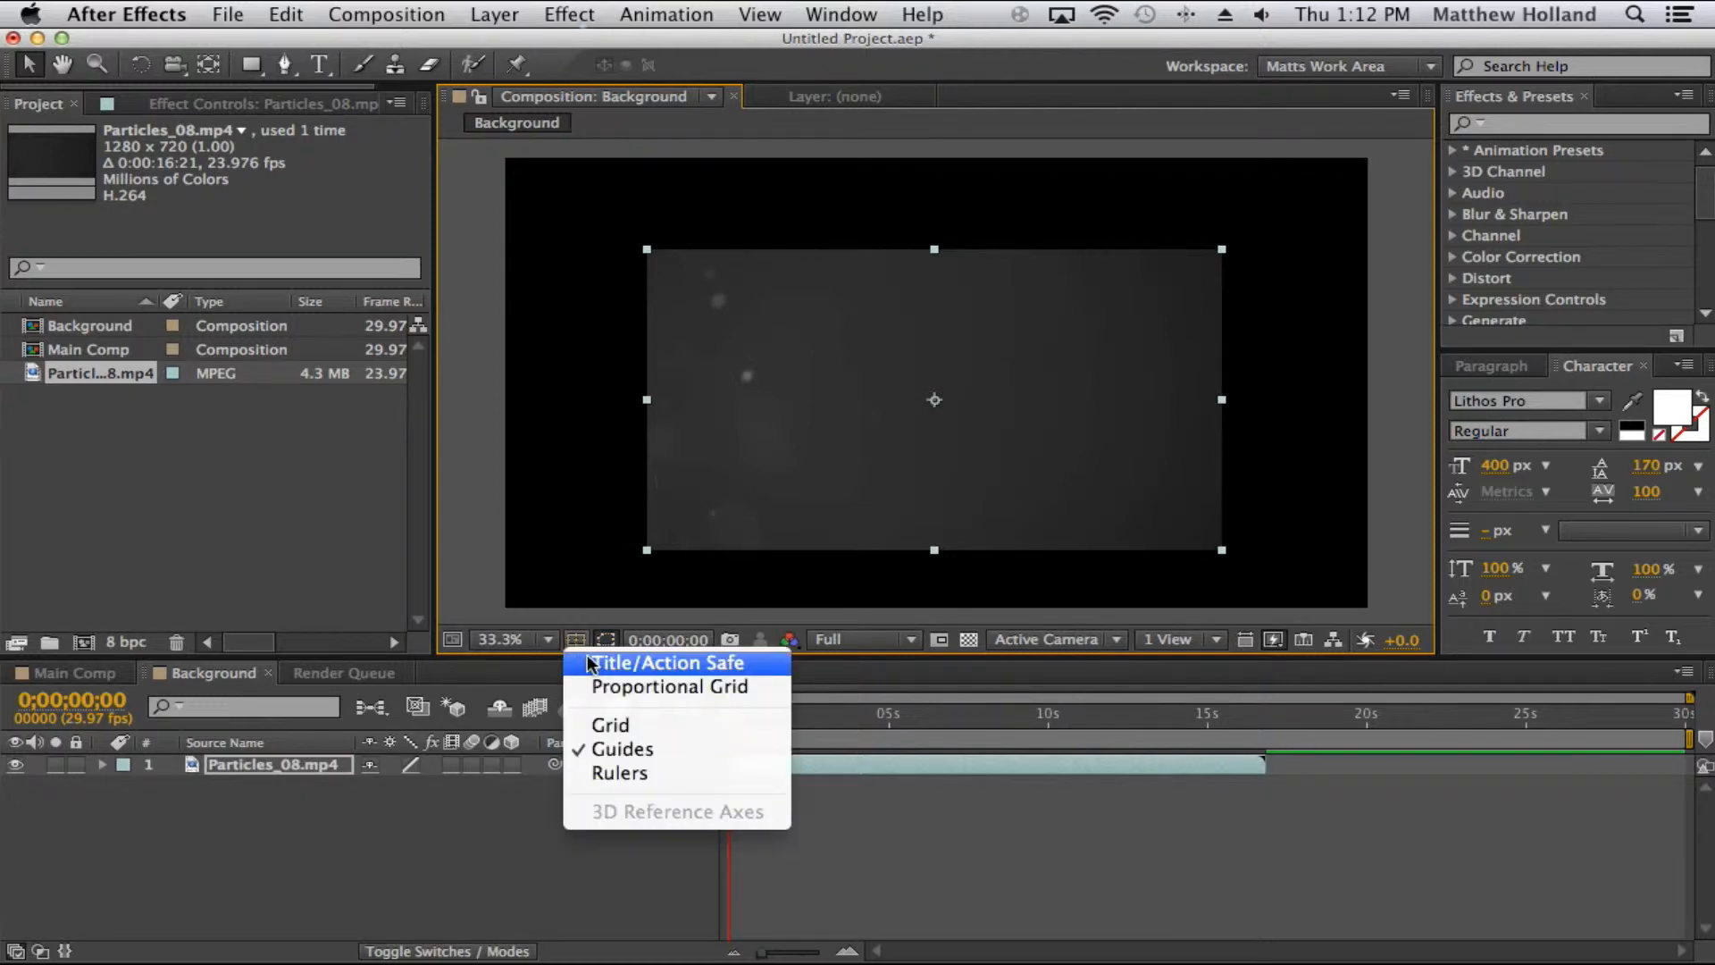
left_click(590, 663)
left_click_drag(876, 399, 877, 380)
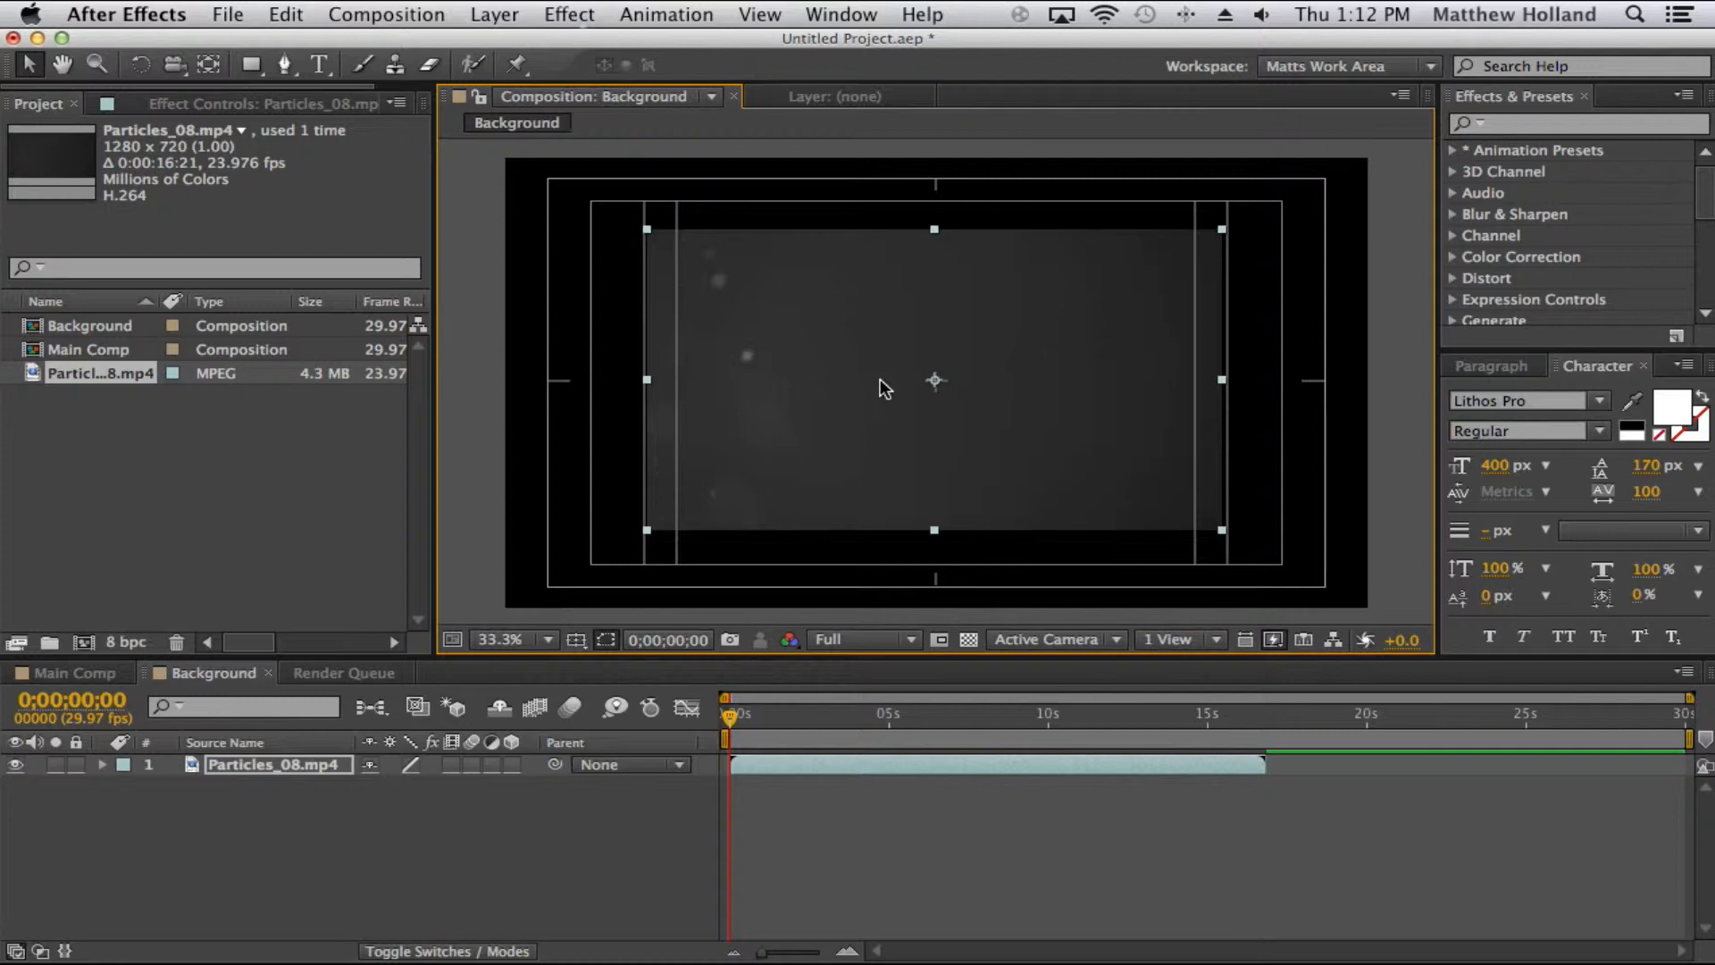
key("Down")
key("Right")
key("Left")
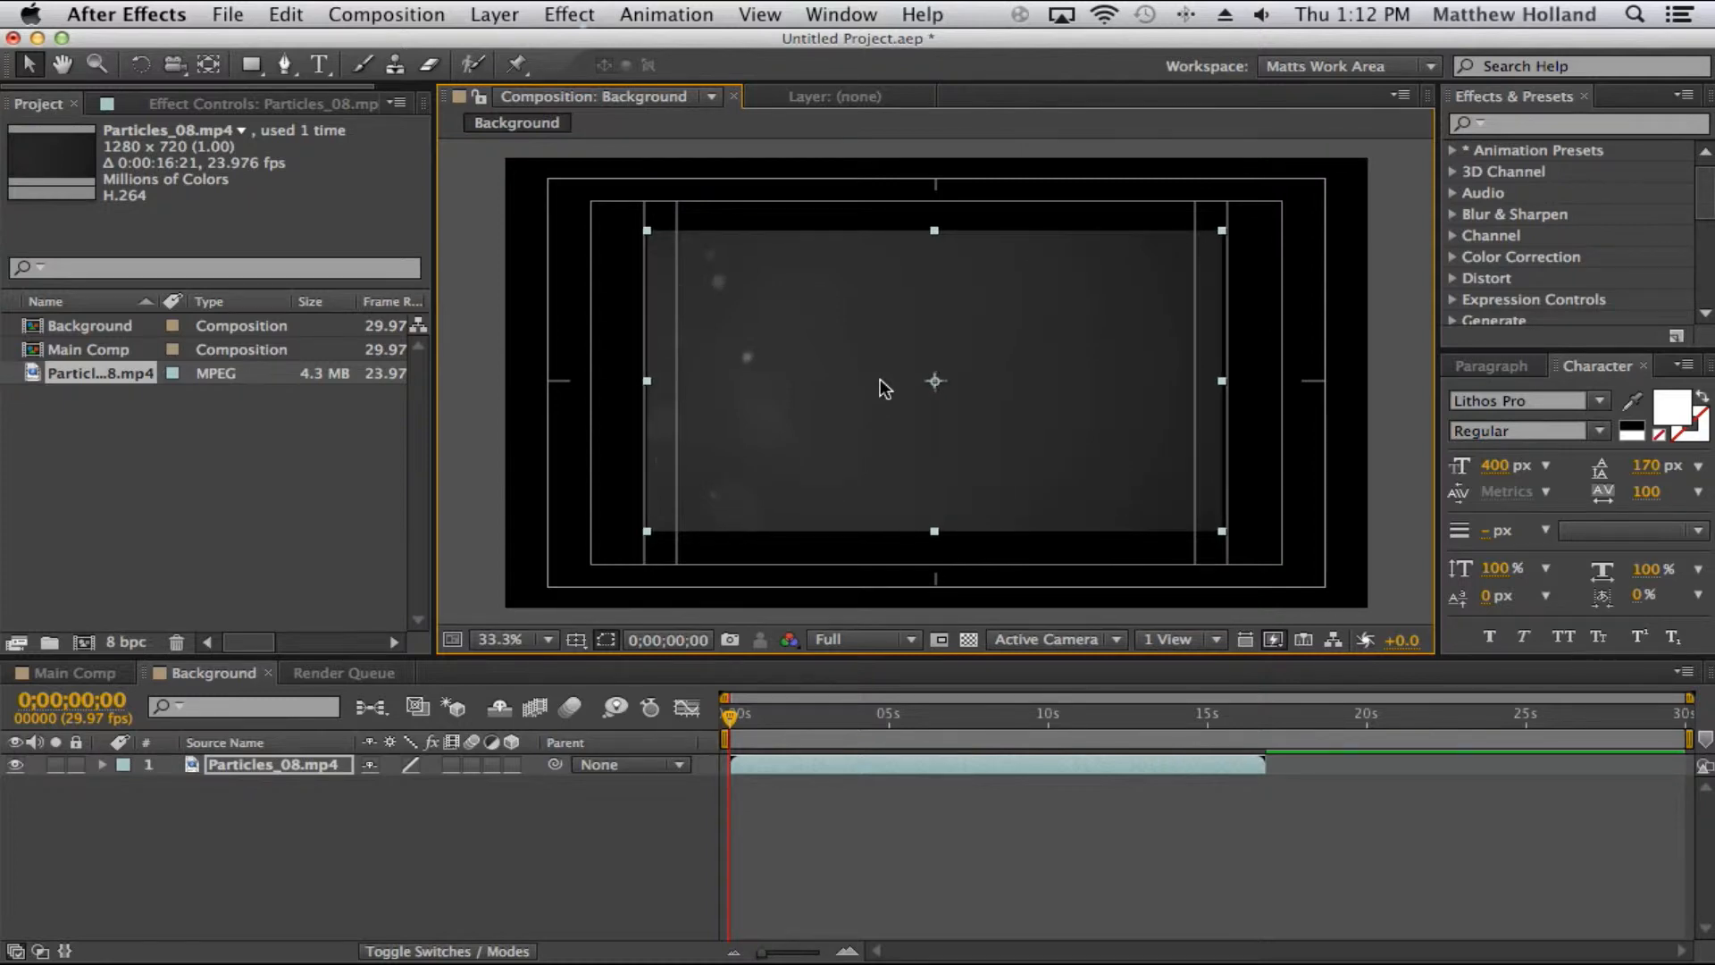
key("Right")
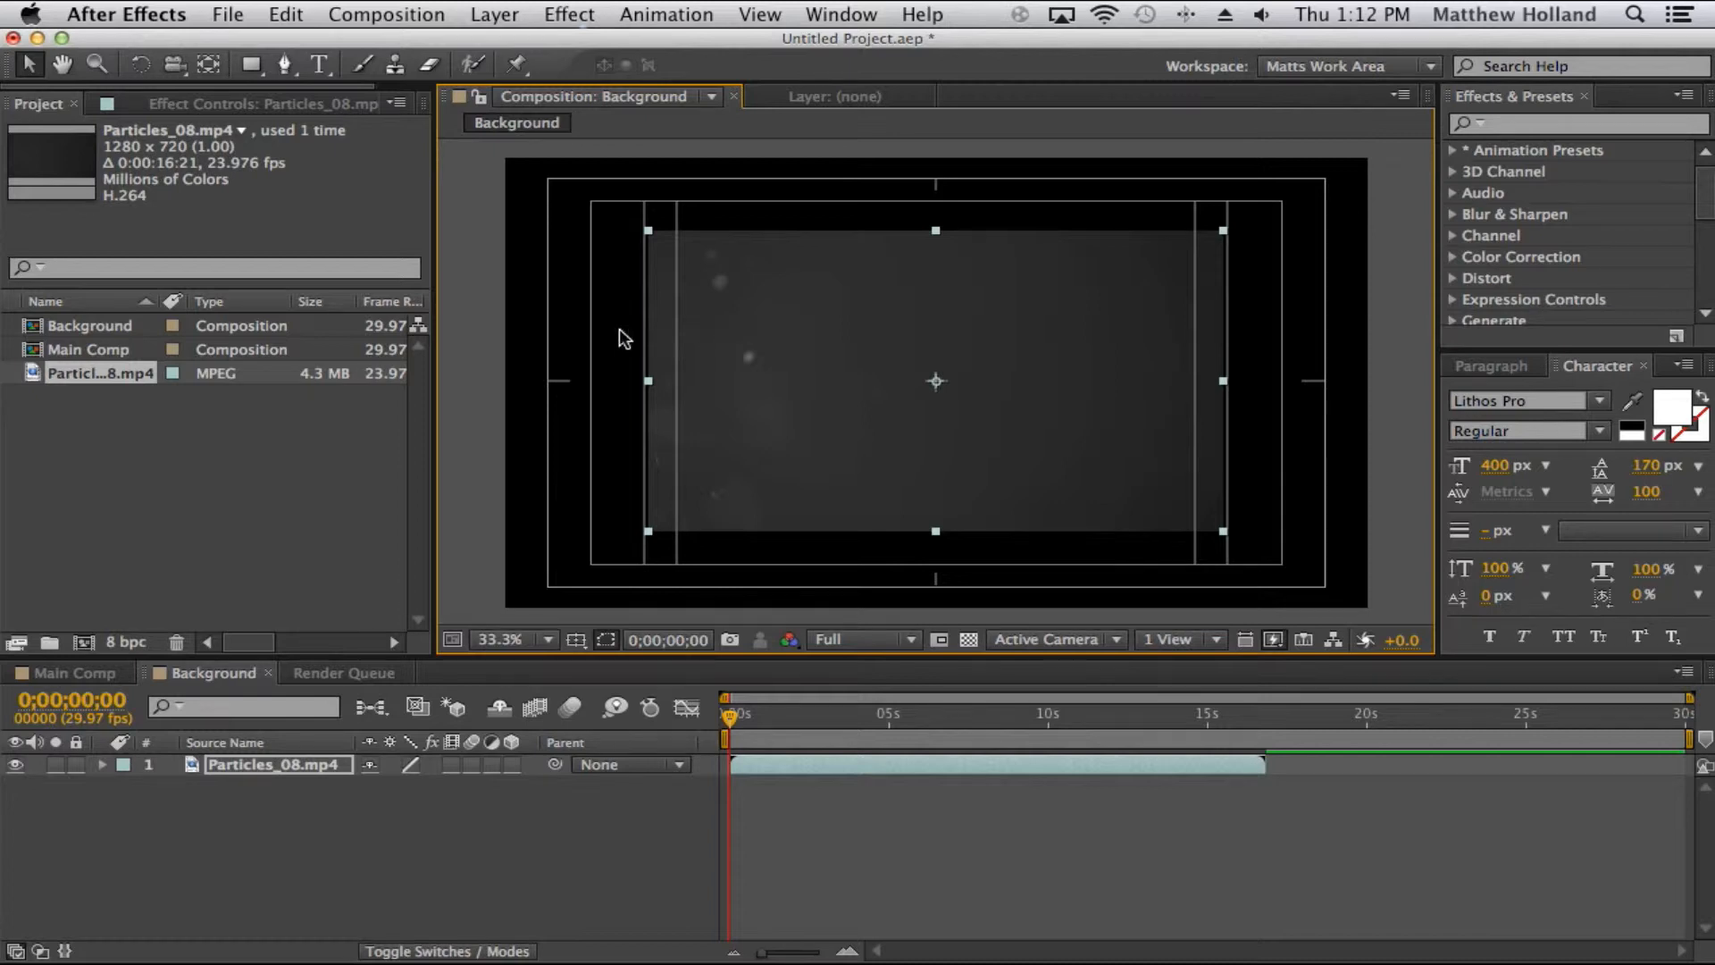
- Scale the particles clip up to fill the whole Background frame, nudge it down into alignment and deselect it
left_click_drag(632, 209, 507, 111)
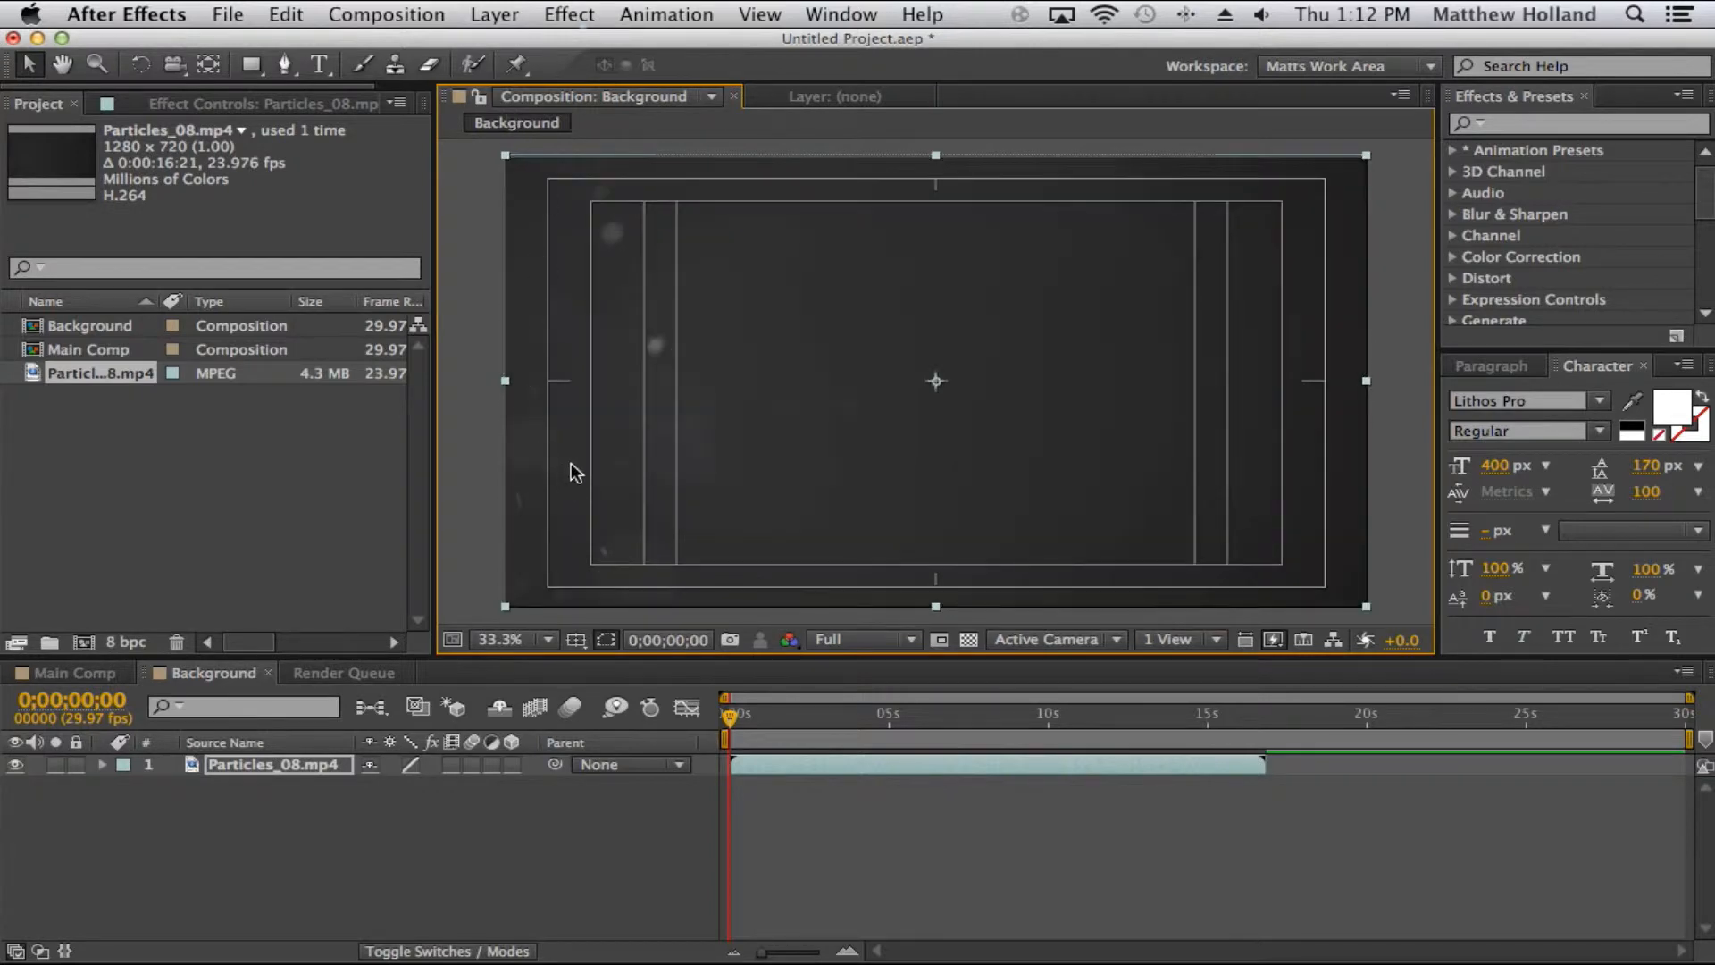
key("Down")
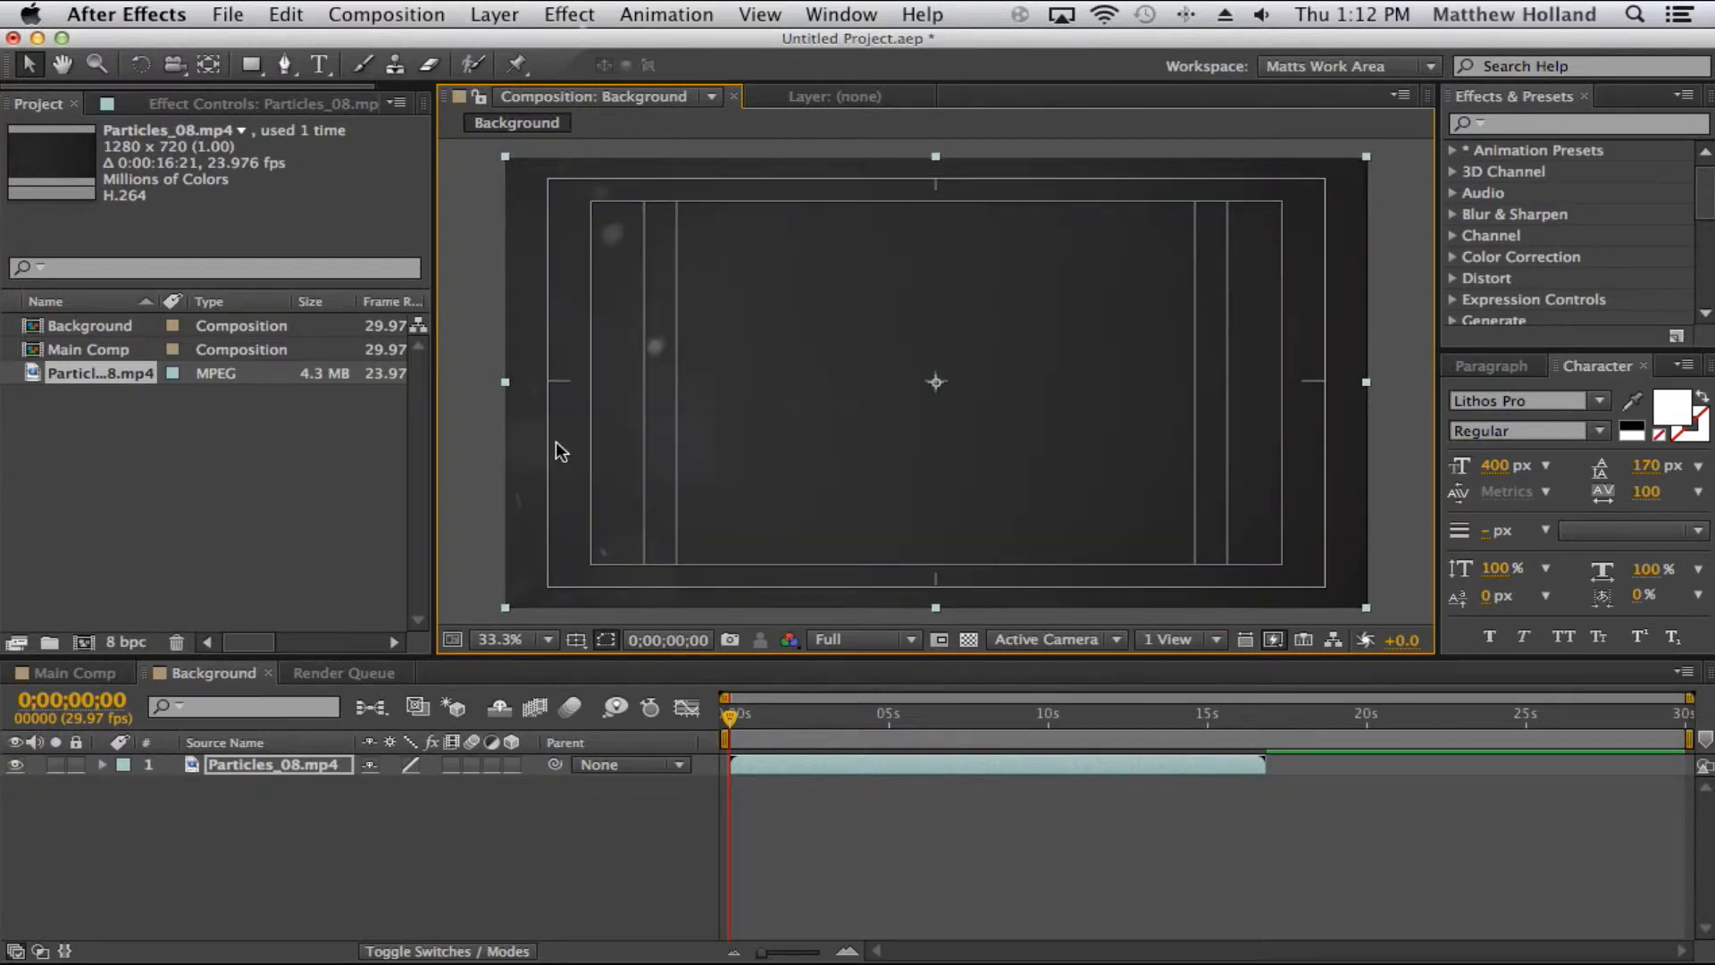
left_click(505, 383)
left_click(481, 380)
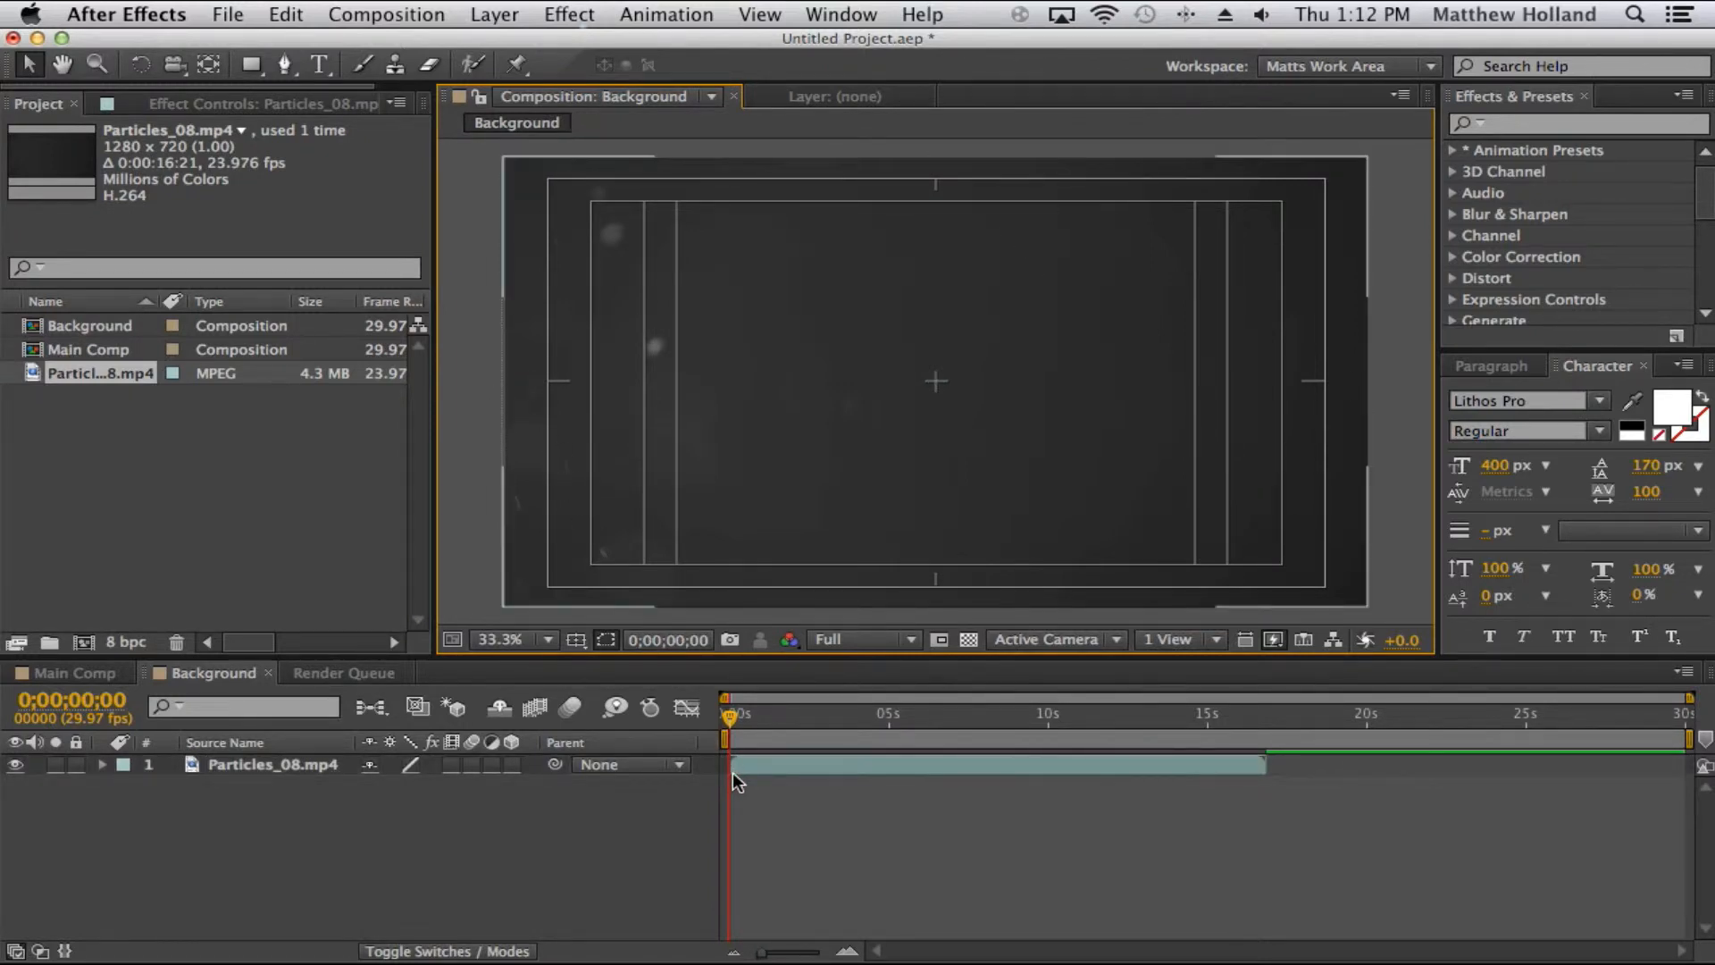
- Preview the particles clip's motion in the Background composition
key("space")
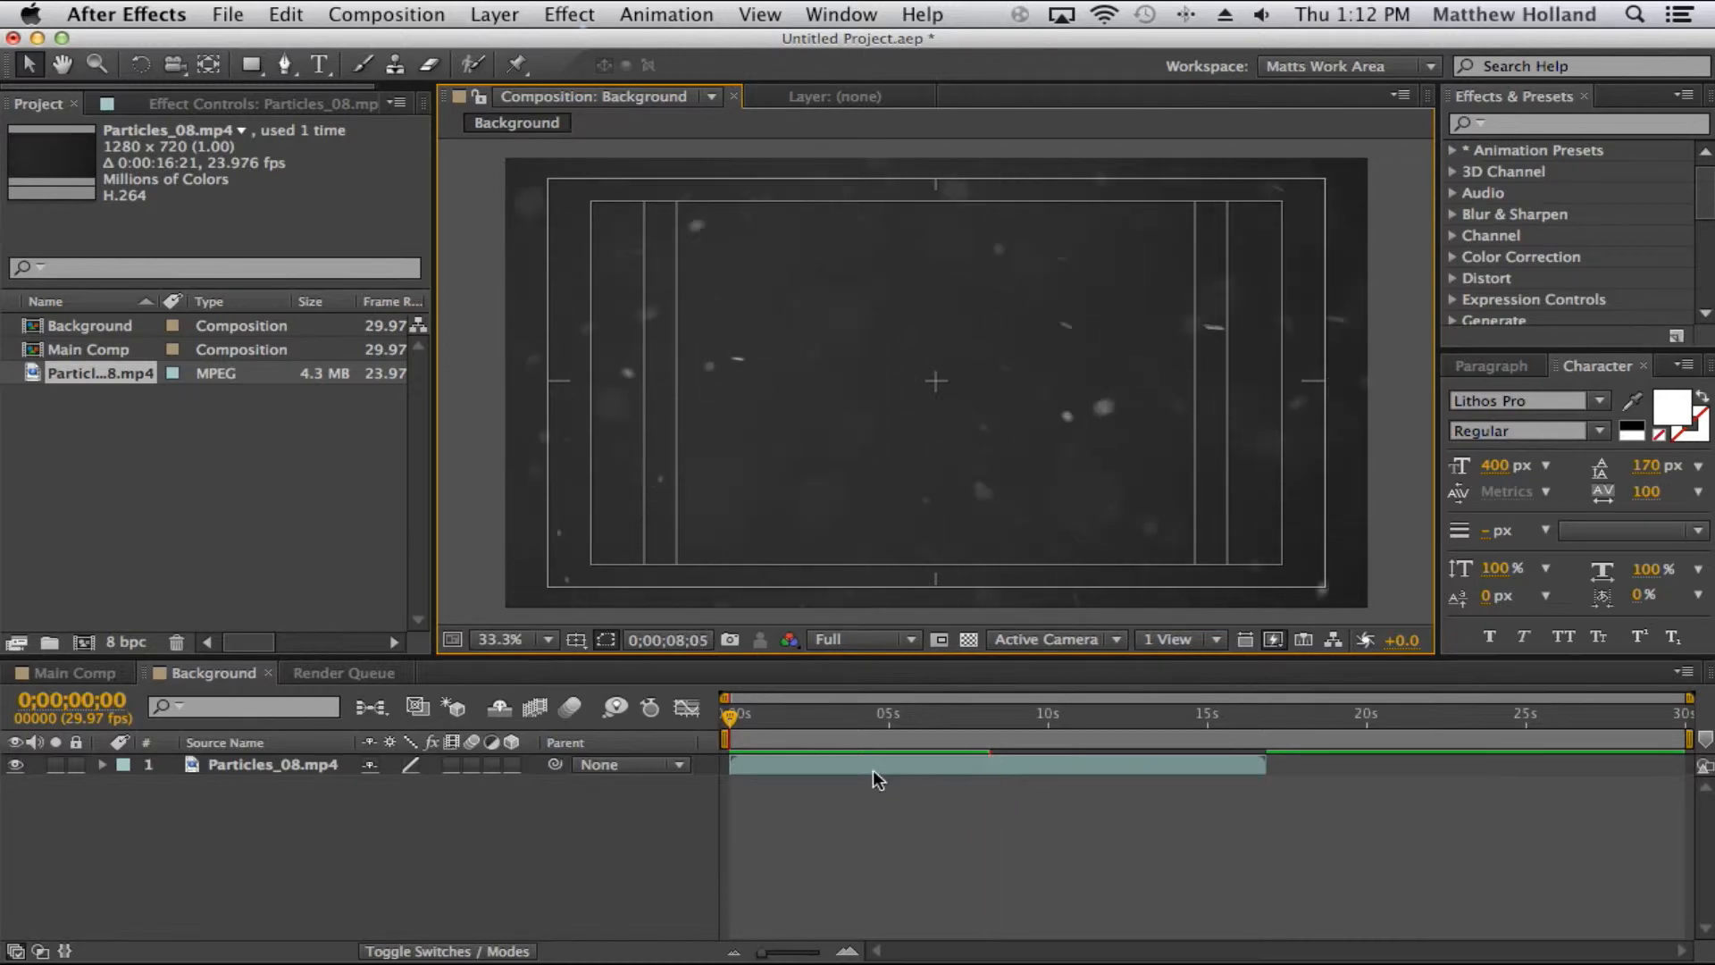
key("space")
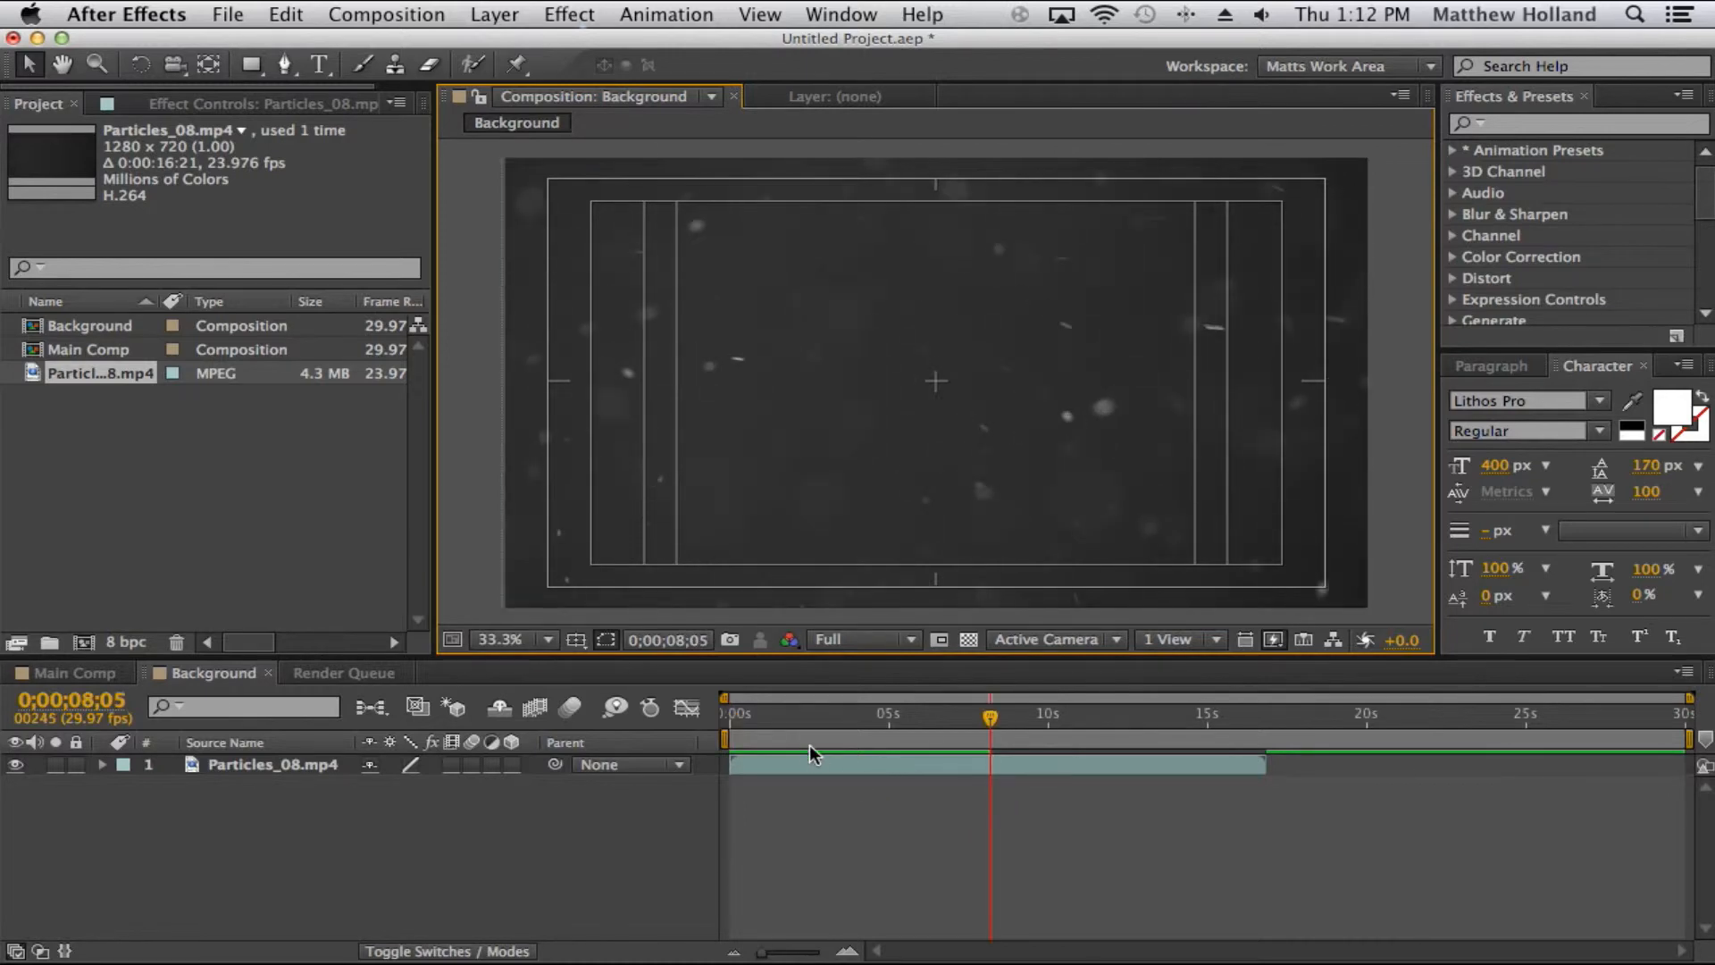
key("KP_0")
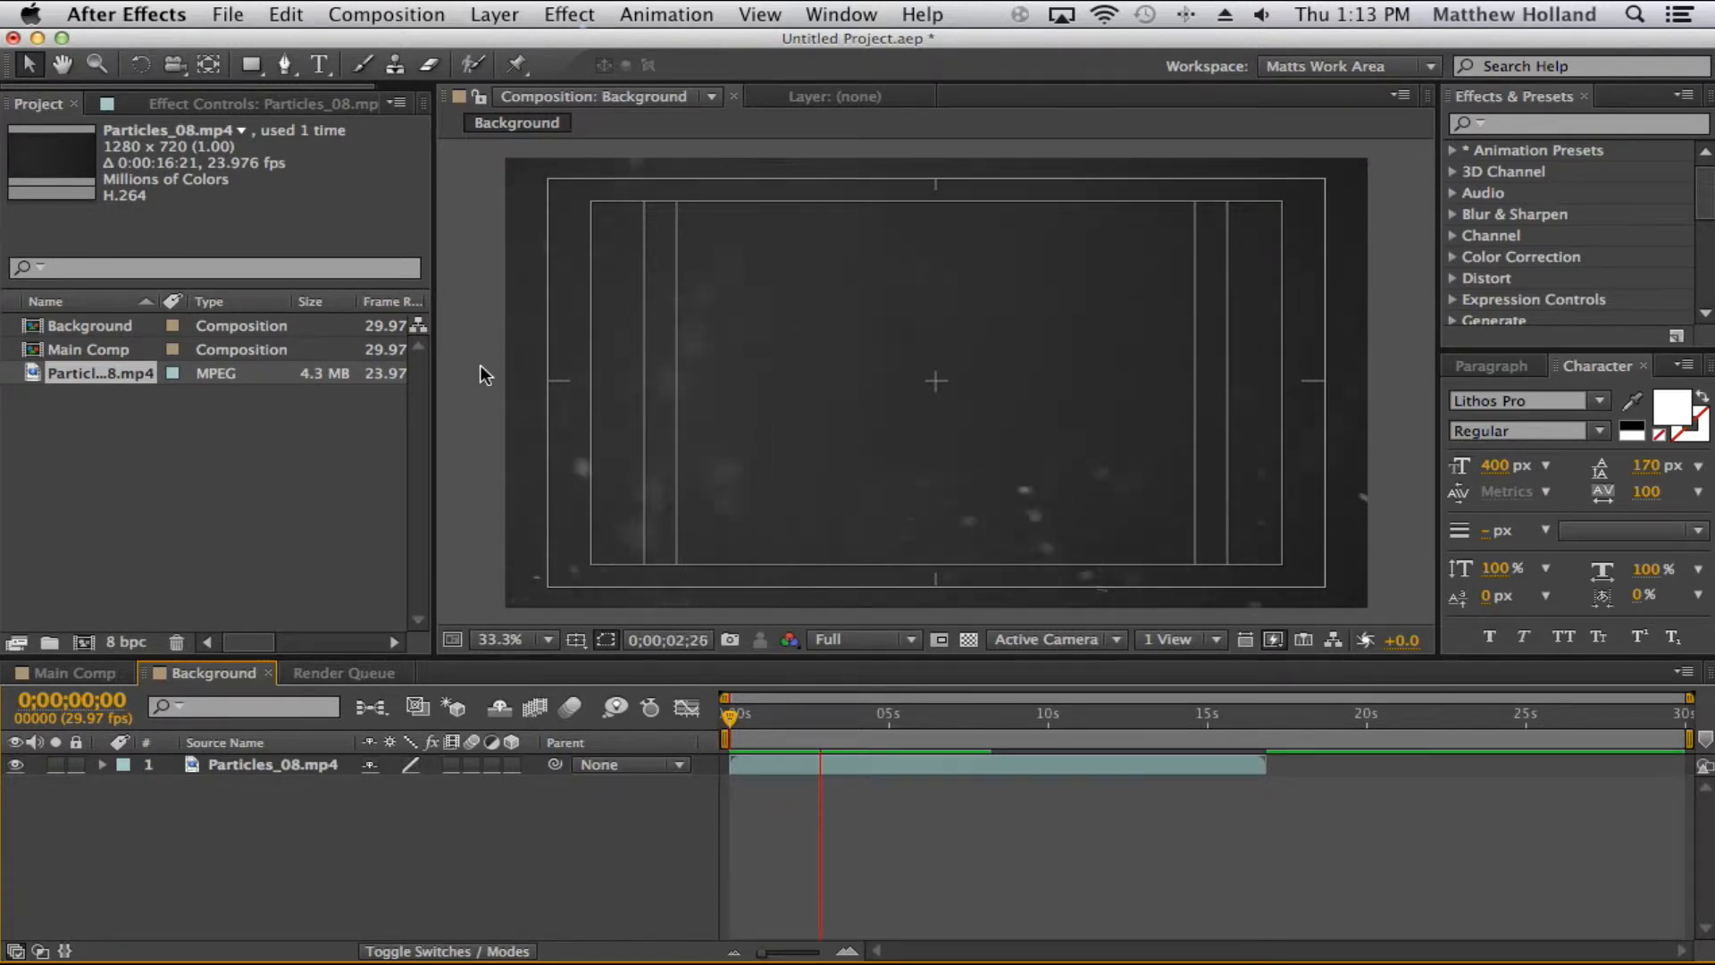
key("space")
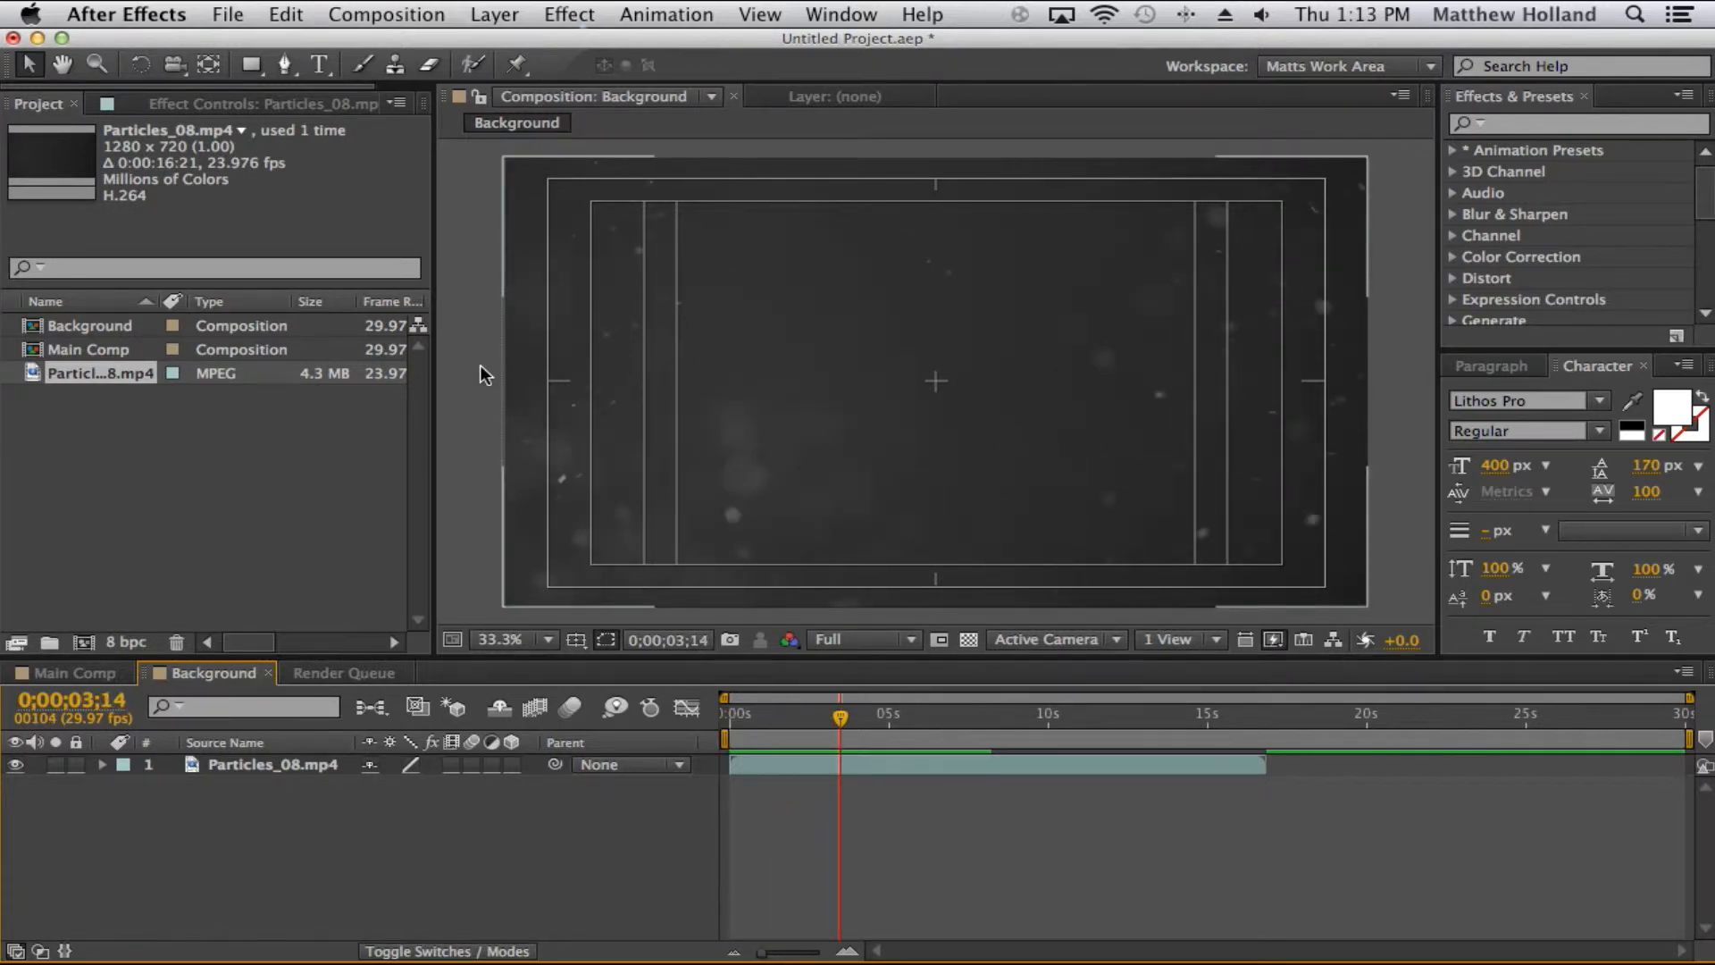
- Inspect where the particles clip ends in the Background timeline, and return to the start of the composition
left_click(1269, 714)
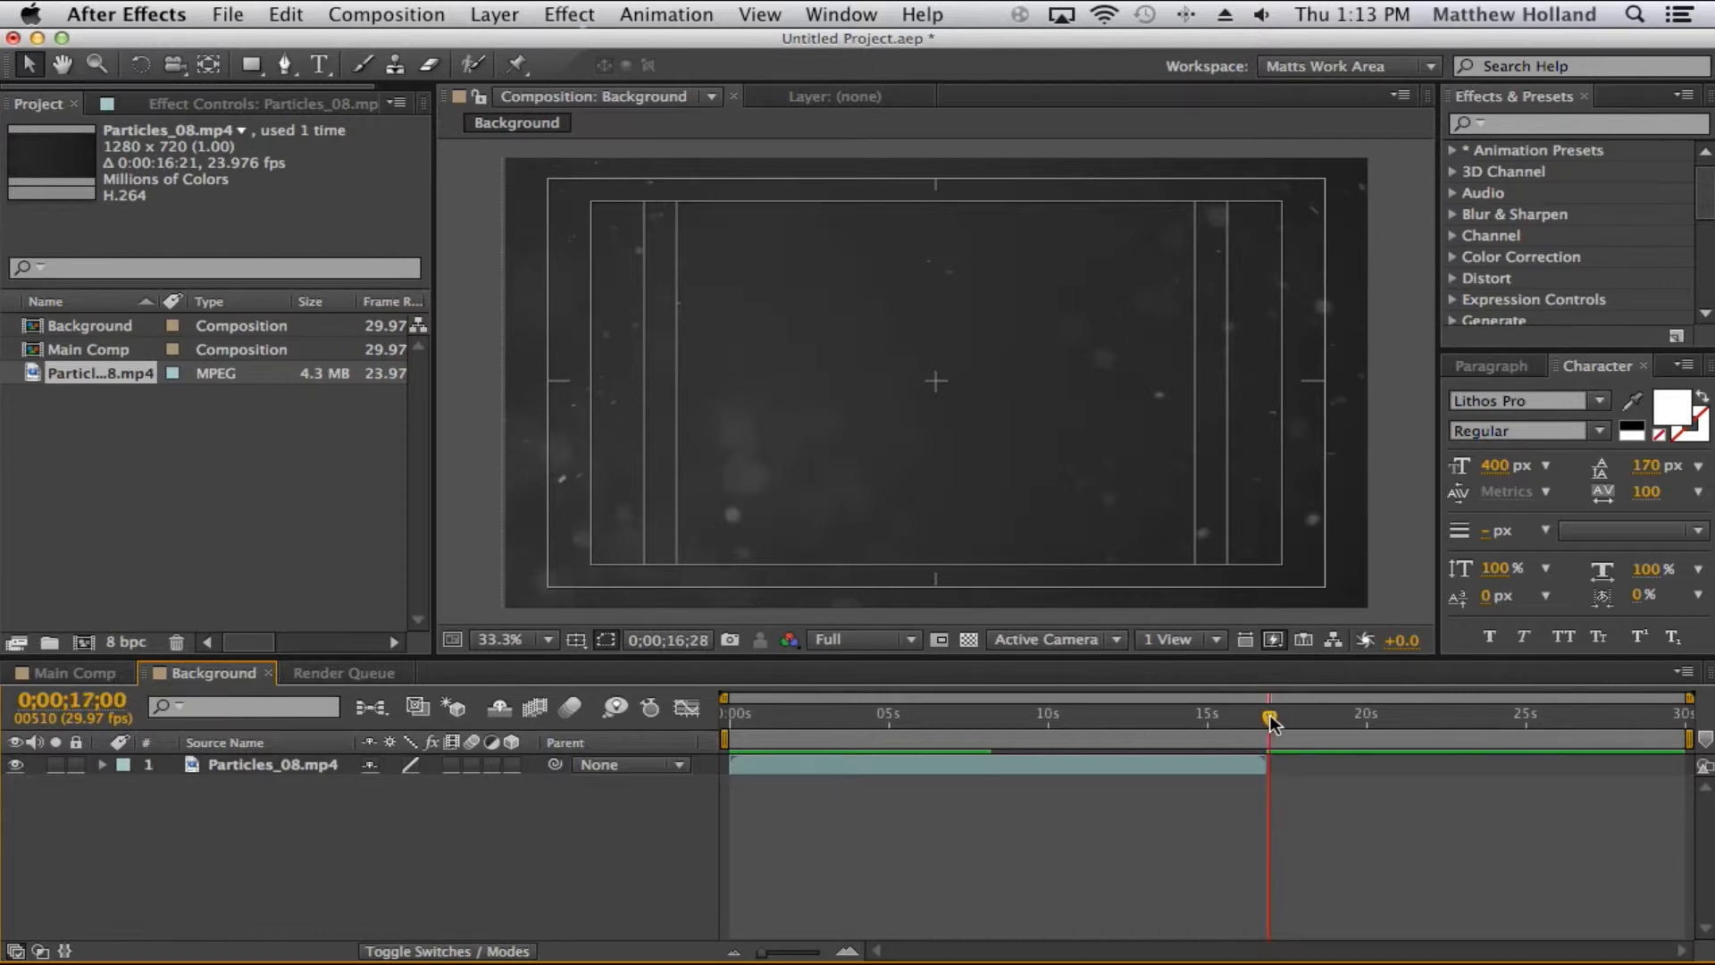
left_click(848, 952)
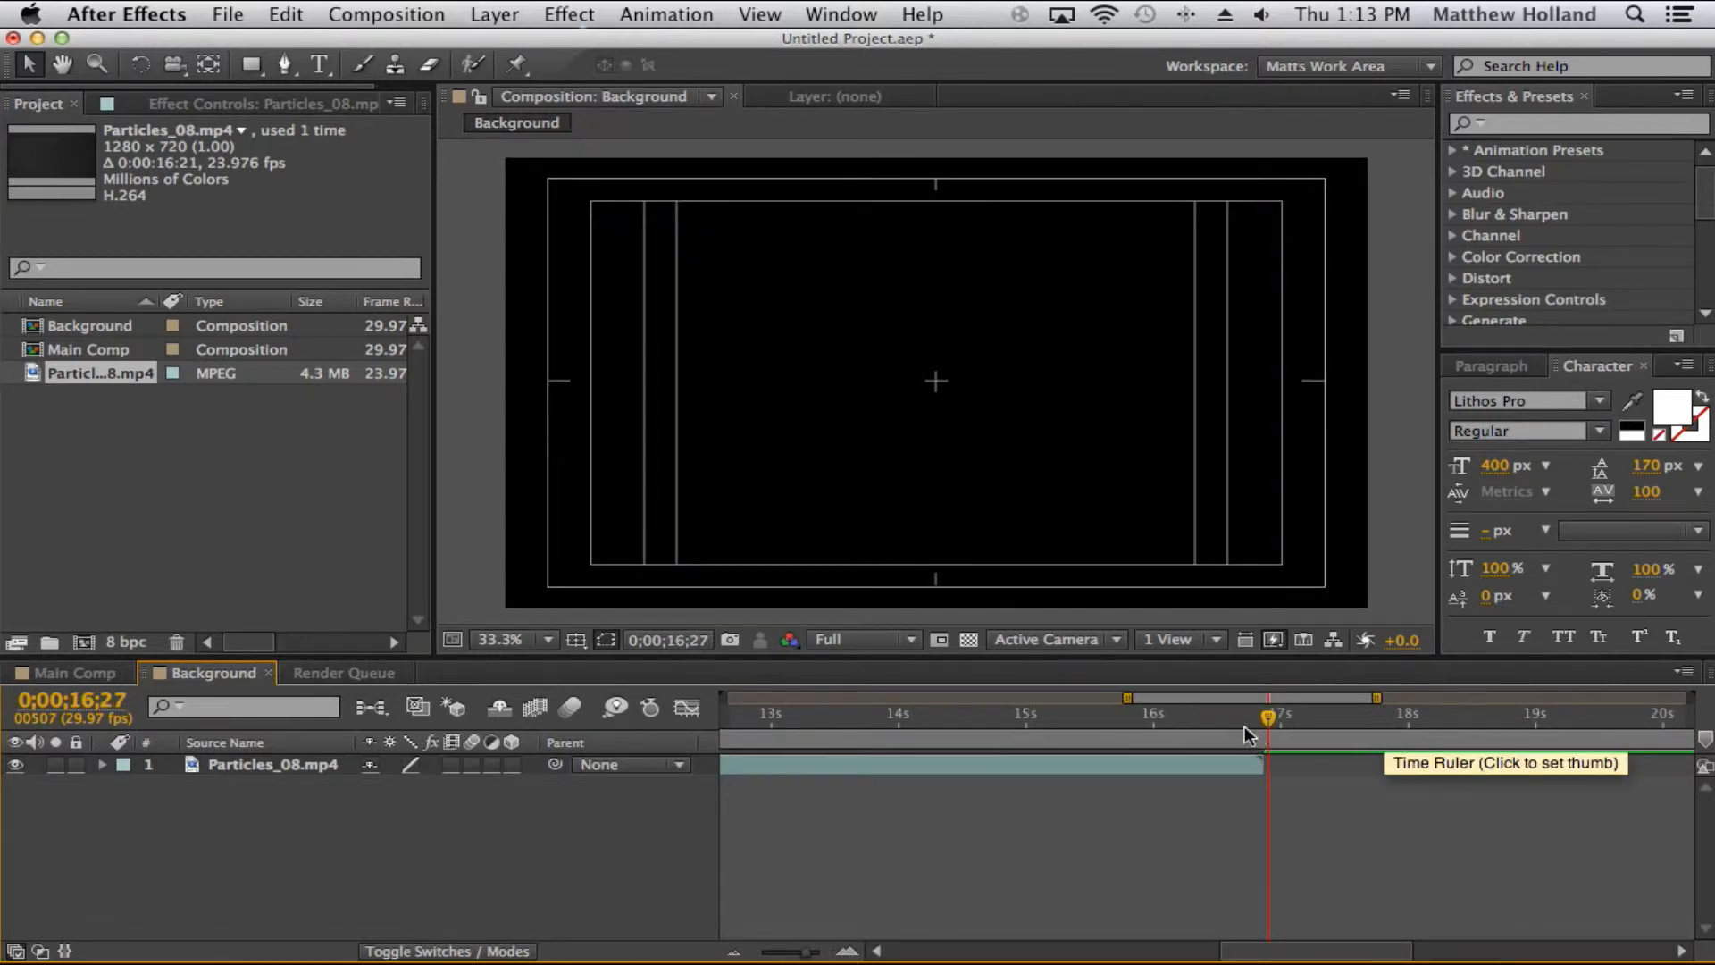
left_click_drag(1271, 718, 1252, 720)
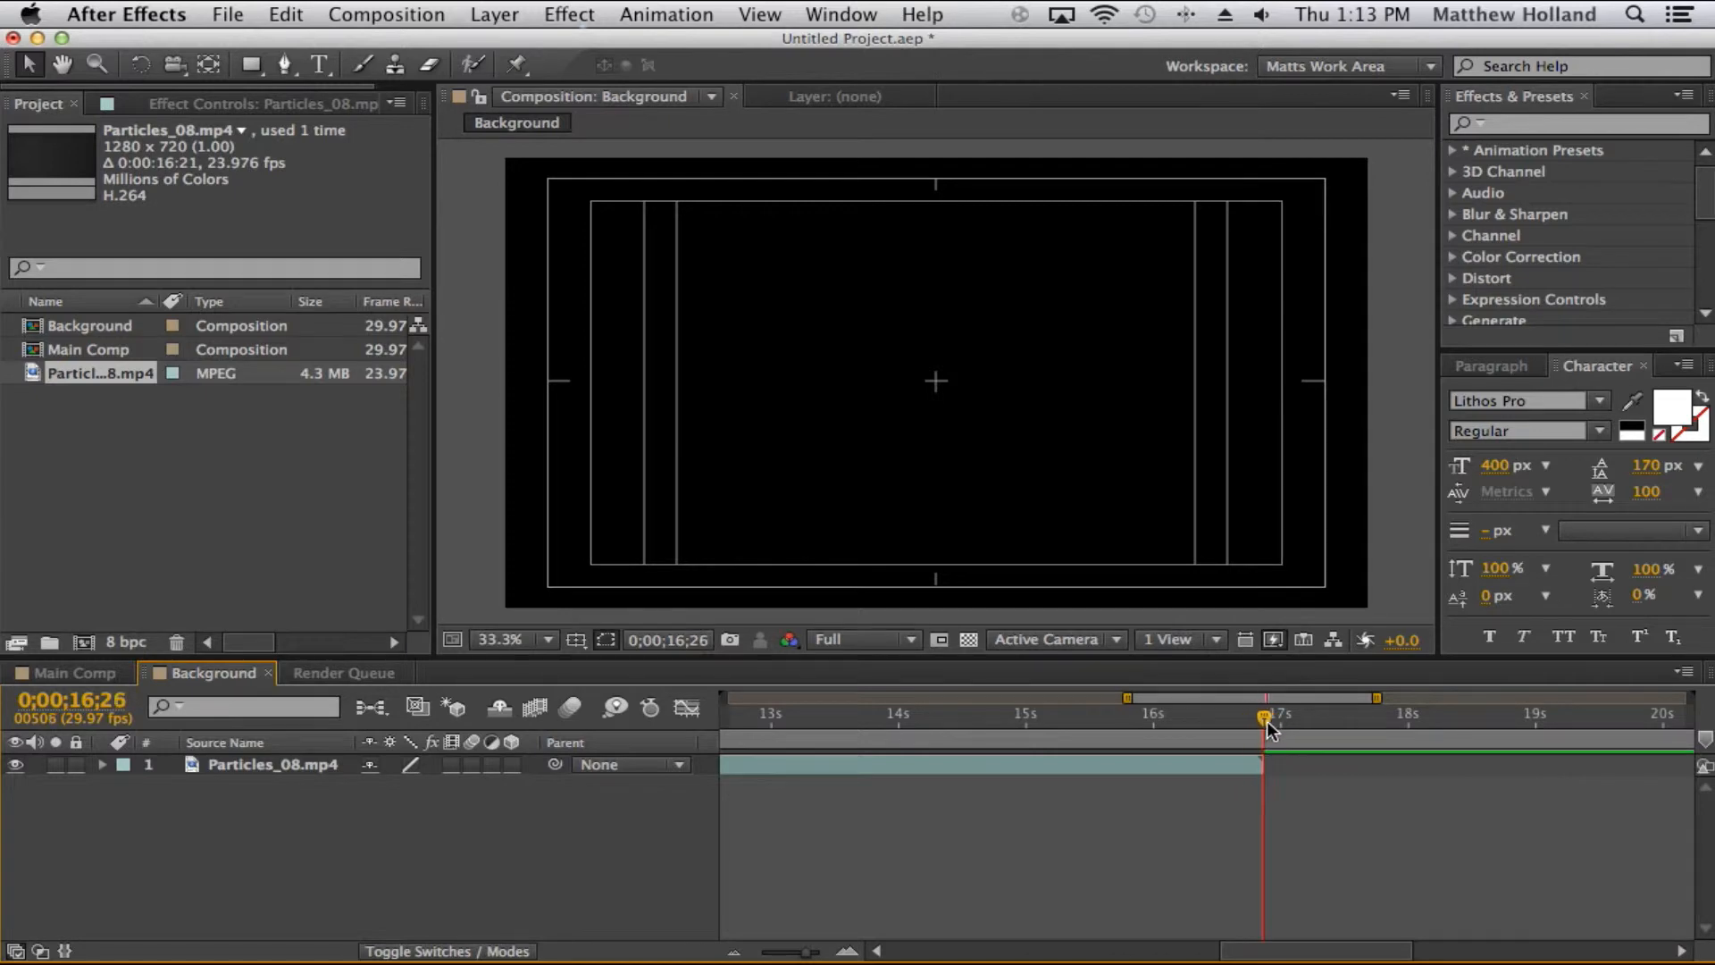
key("Home")
left_click(765, 950)
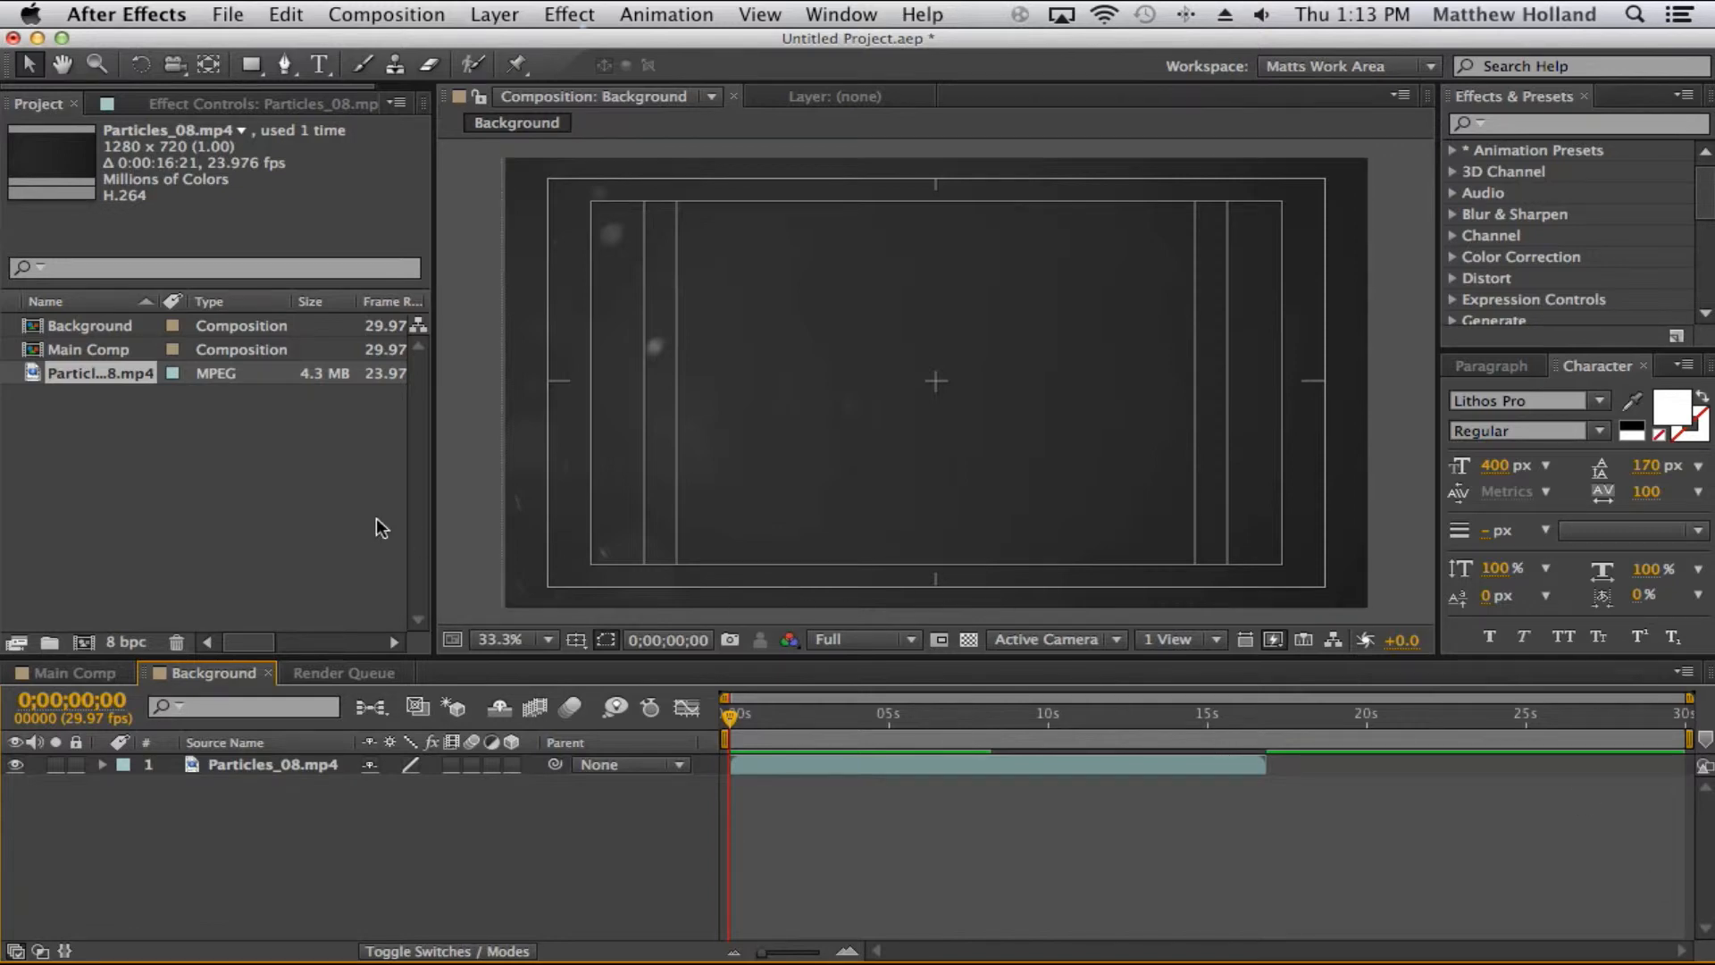
- Review the Interpret Footage settings of Particles_08.mp4, including its color management and the pixel aspect ratio choices
left_click(300, 461)
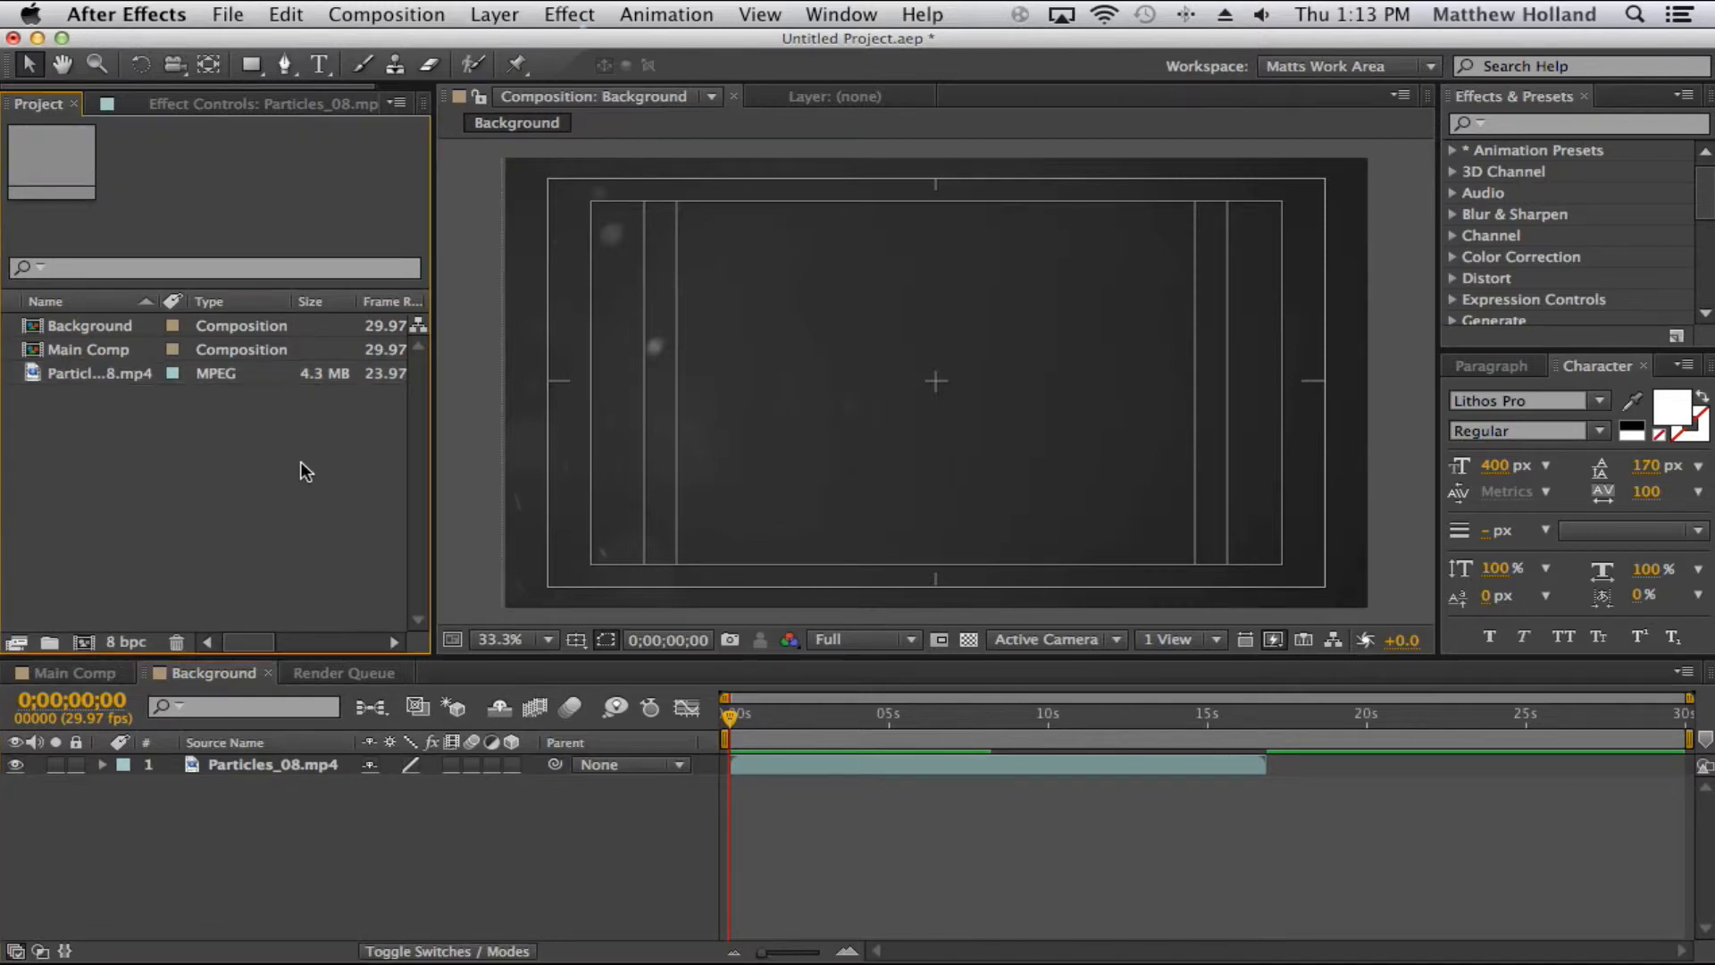
right_click(116, 373)
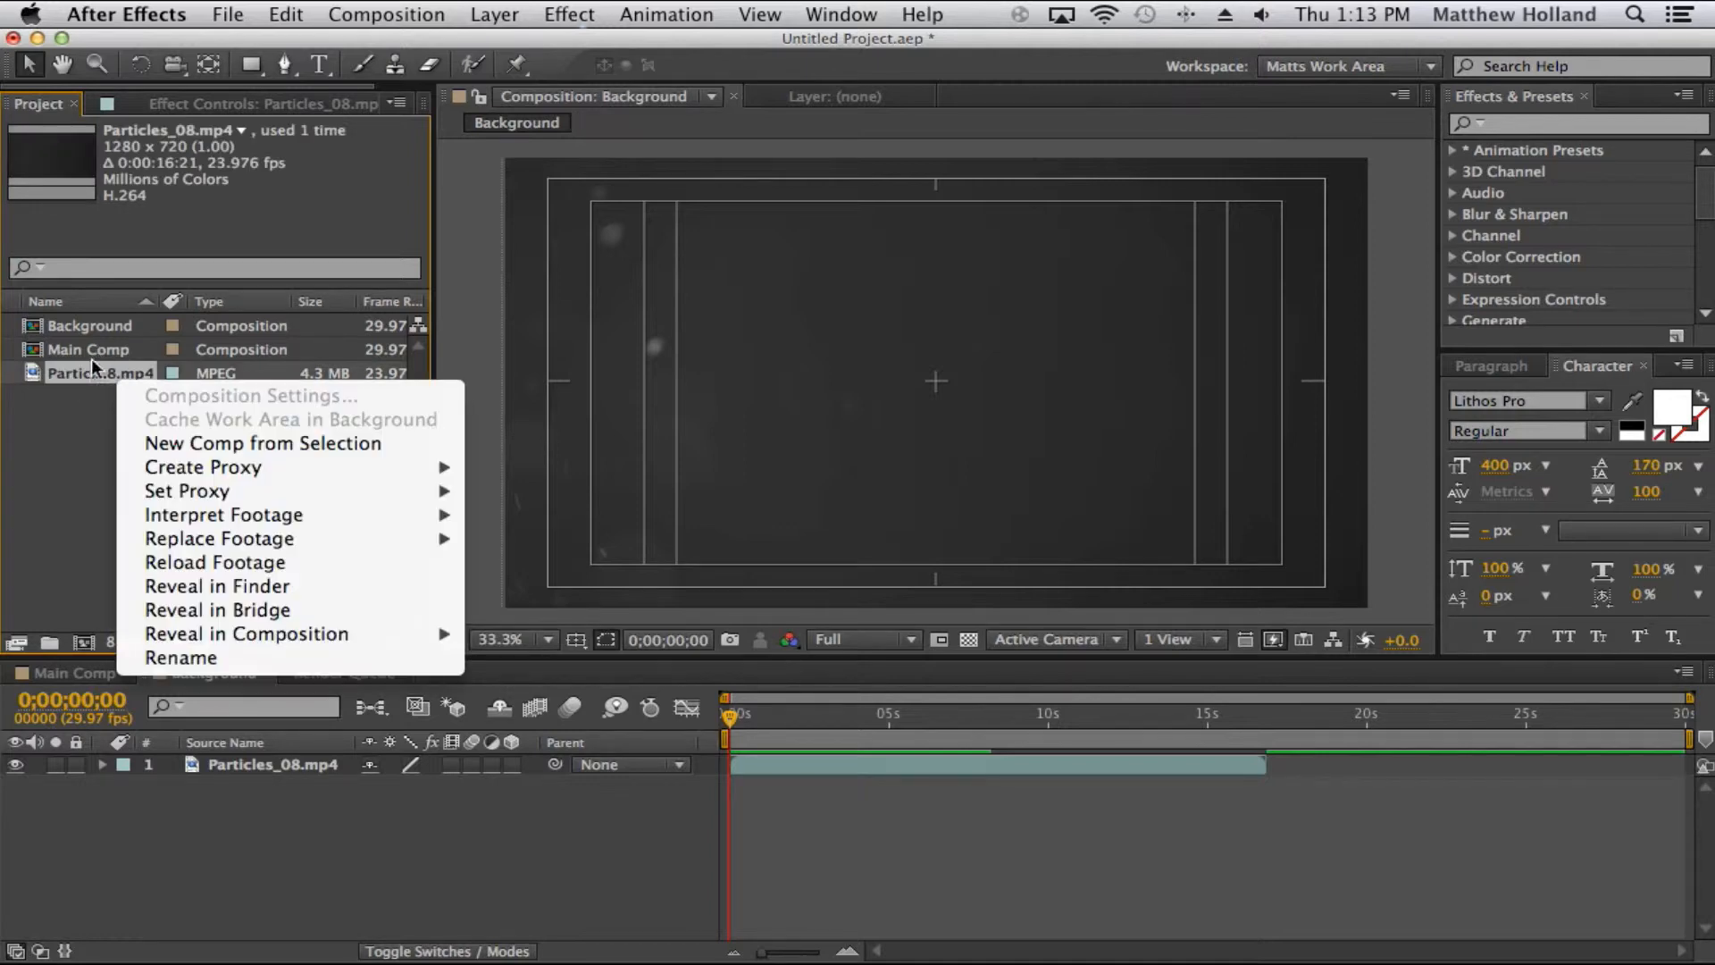
mouse_move(426, 527)
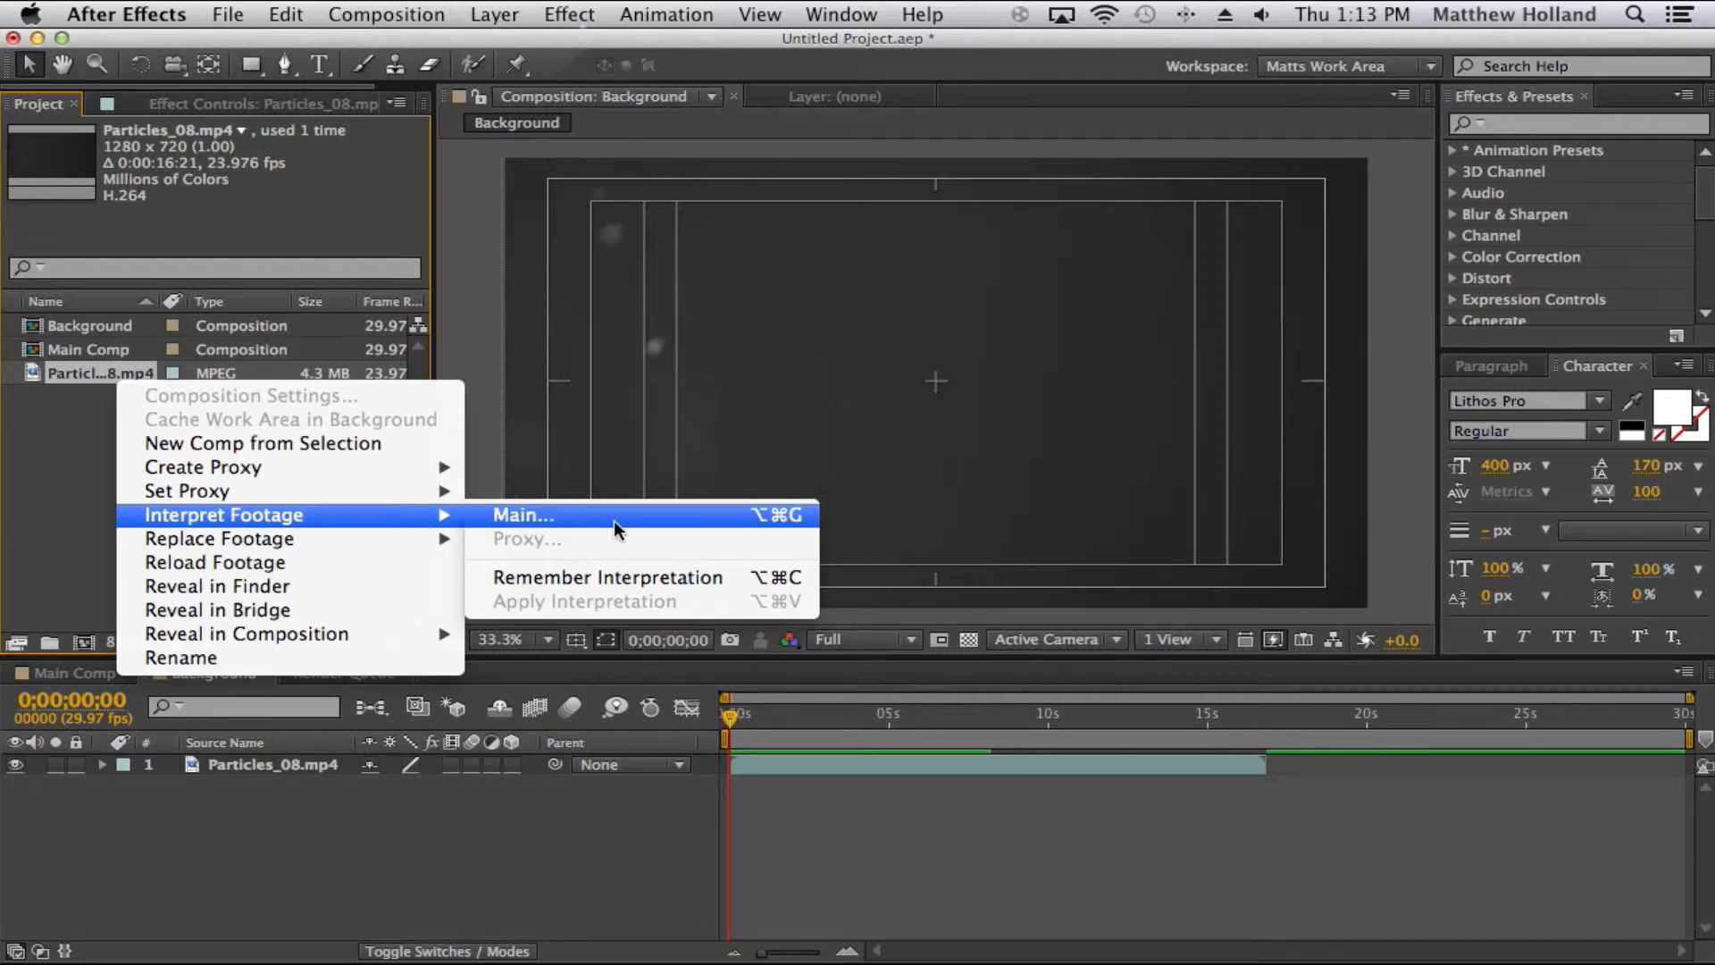
left_click(668, 516)
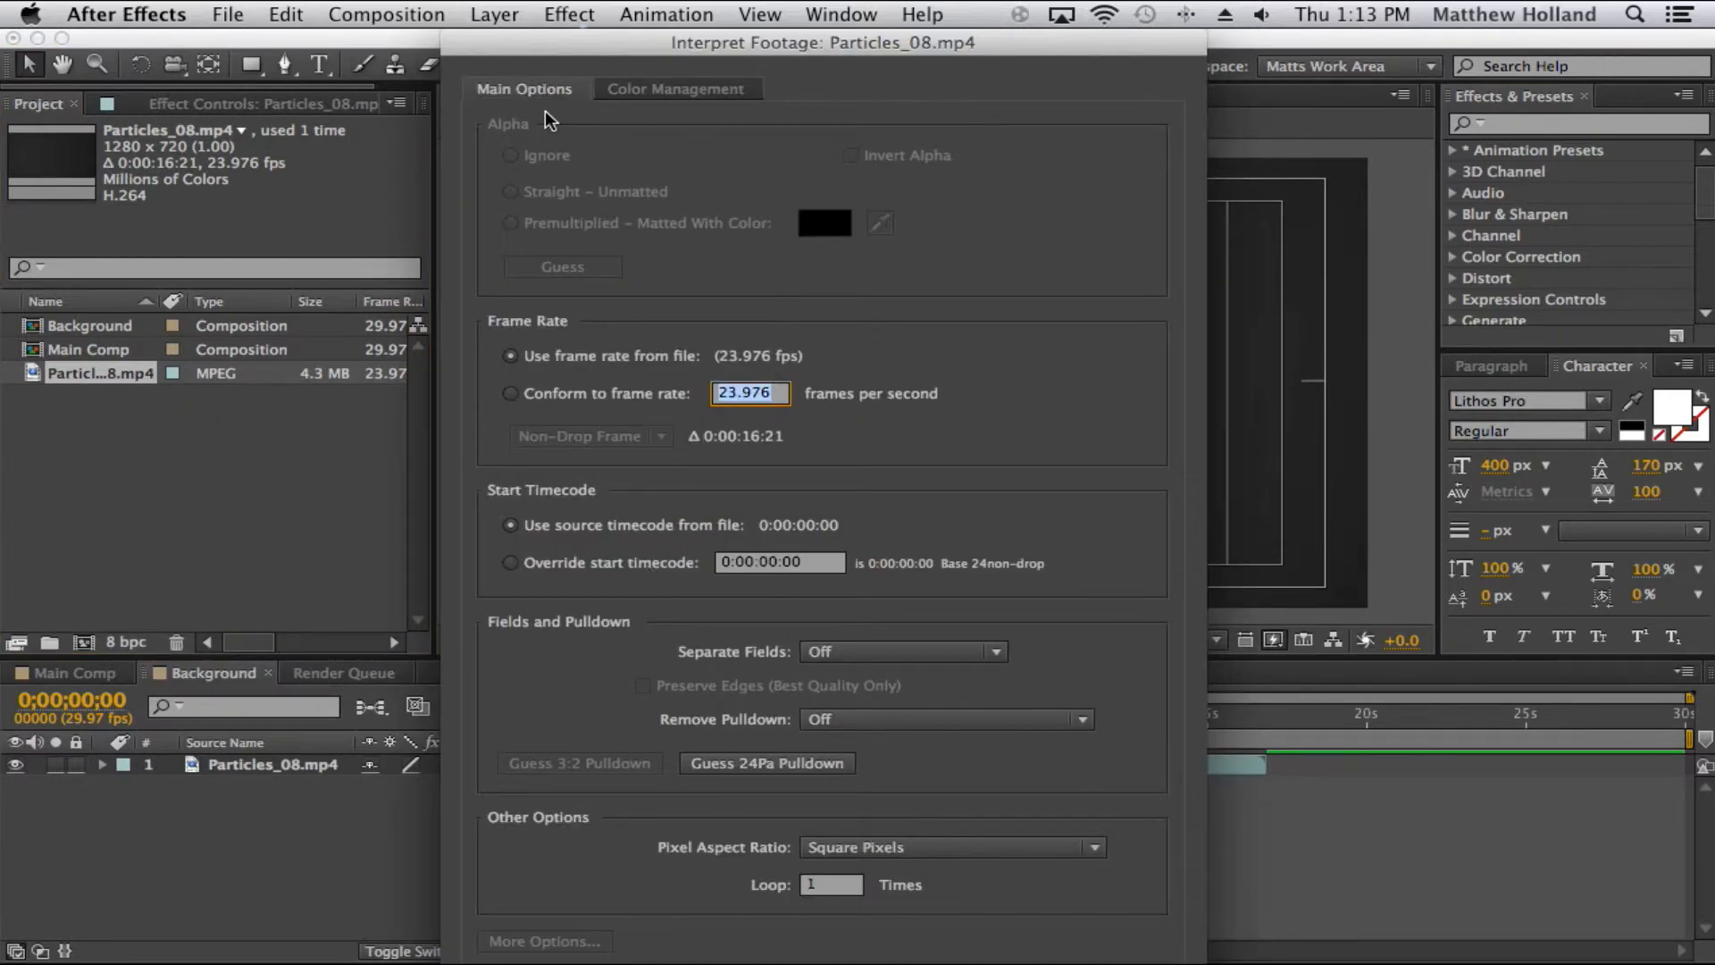
left_click(629, 100)
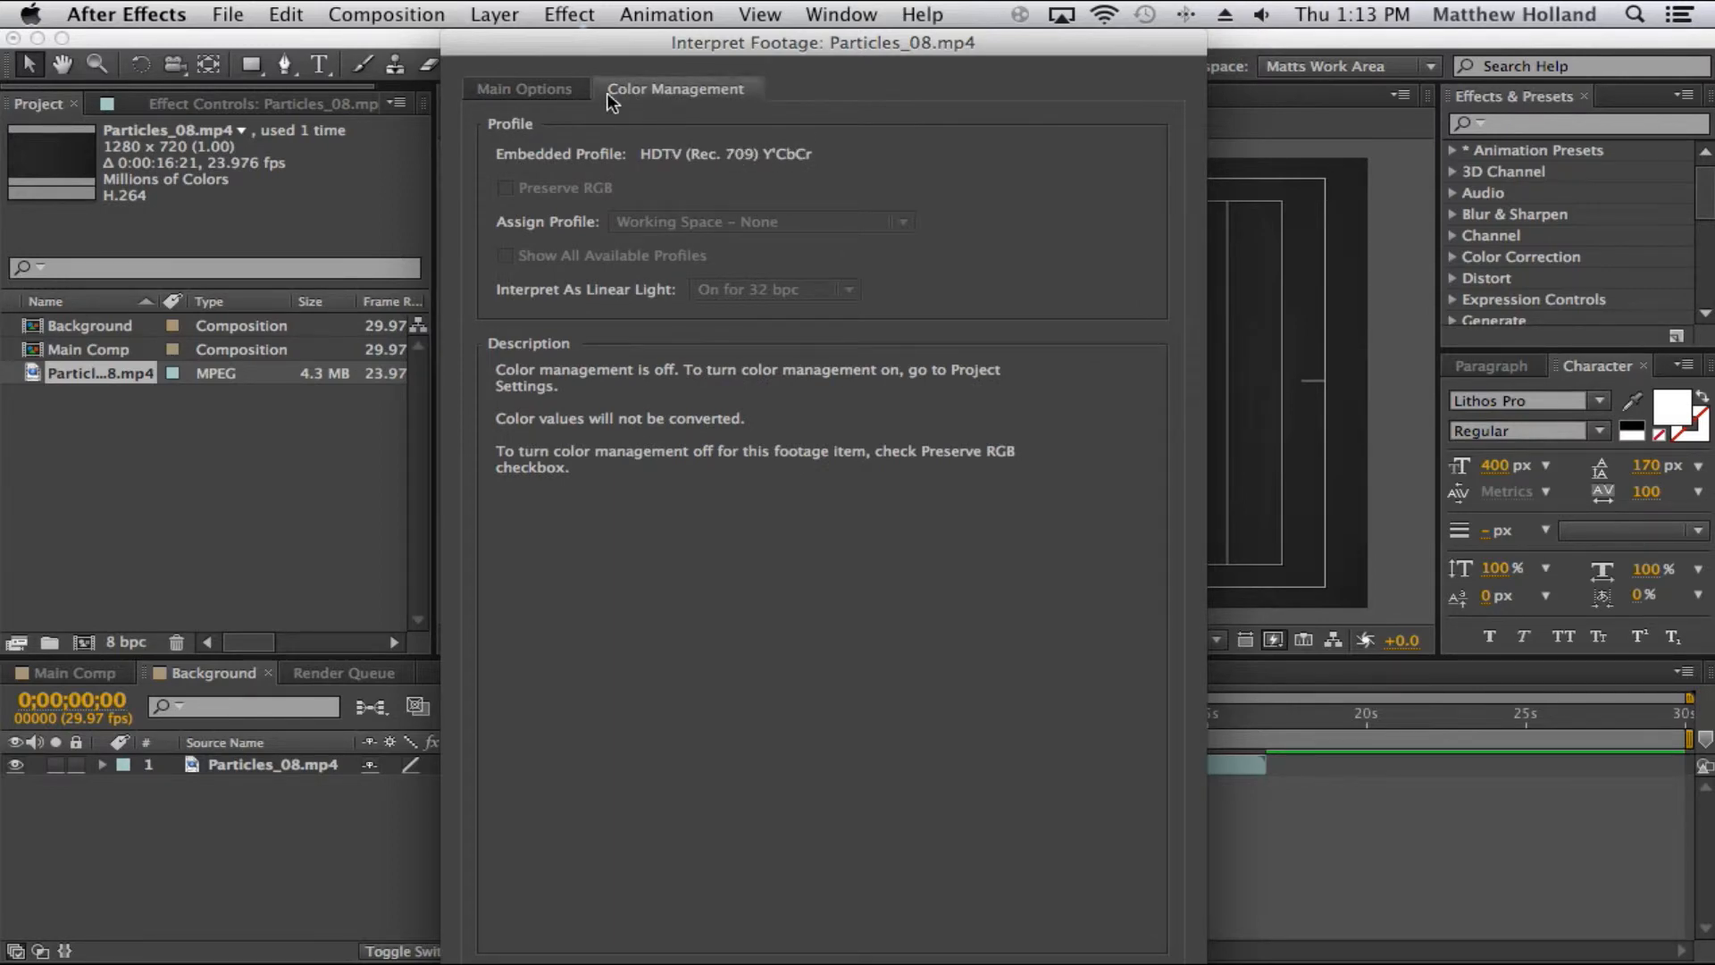
left_click(579, 91)
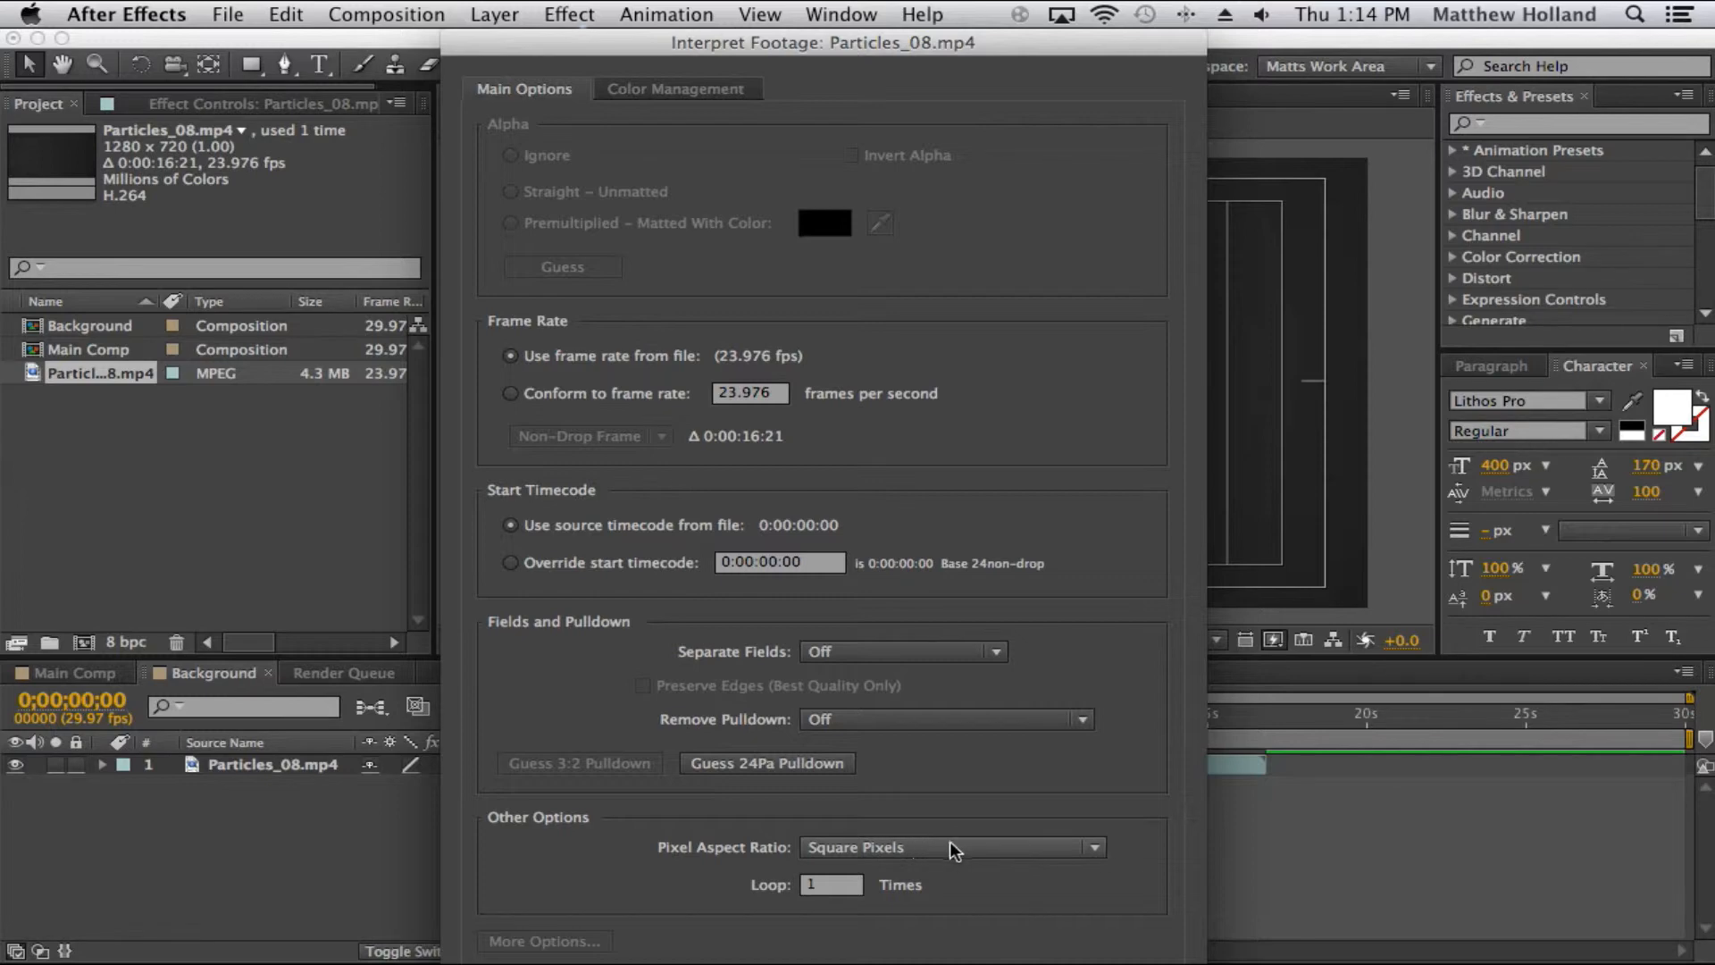
left_click(976, 849)
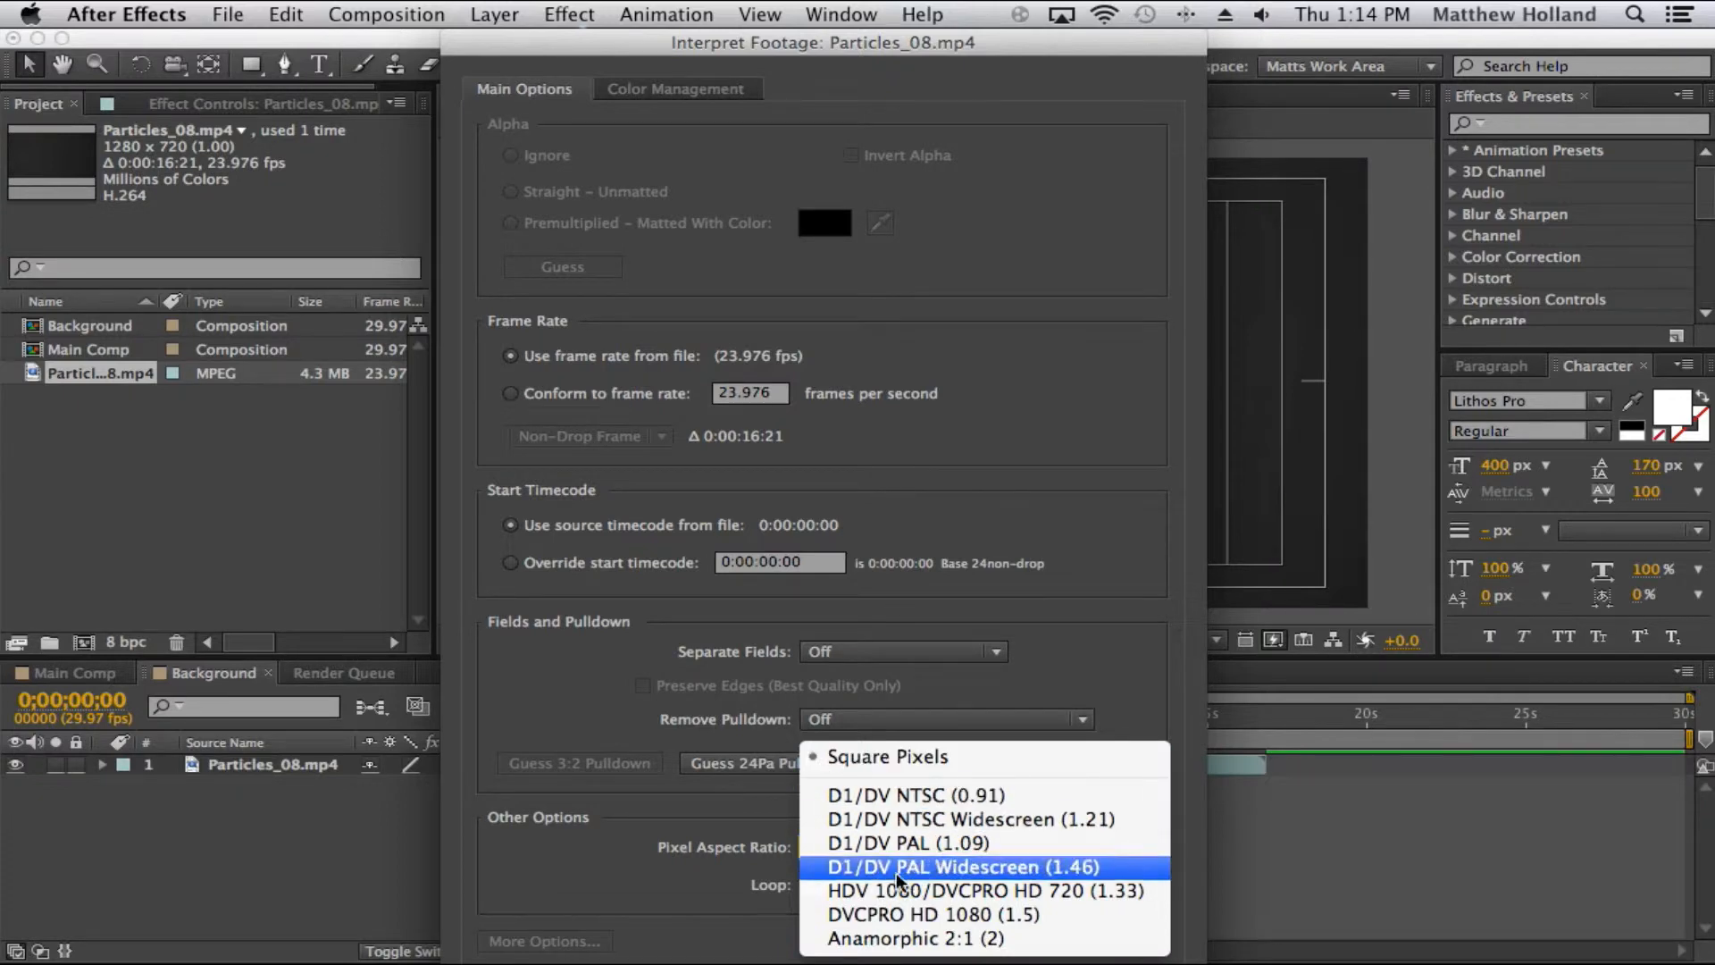
left_click(1143, 717)
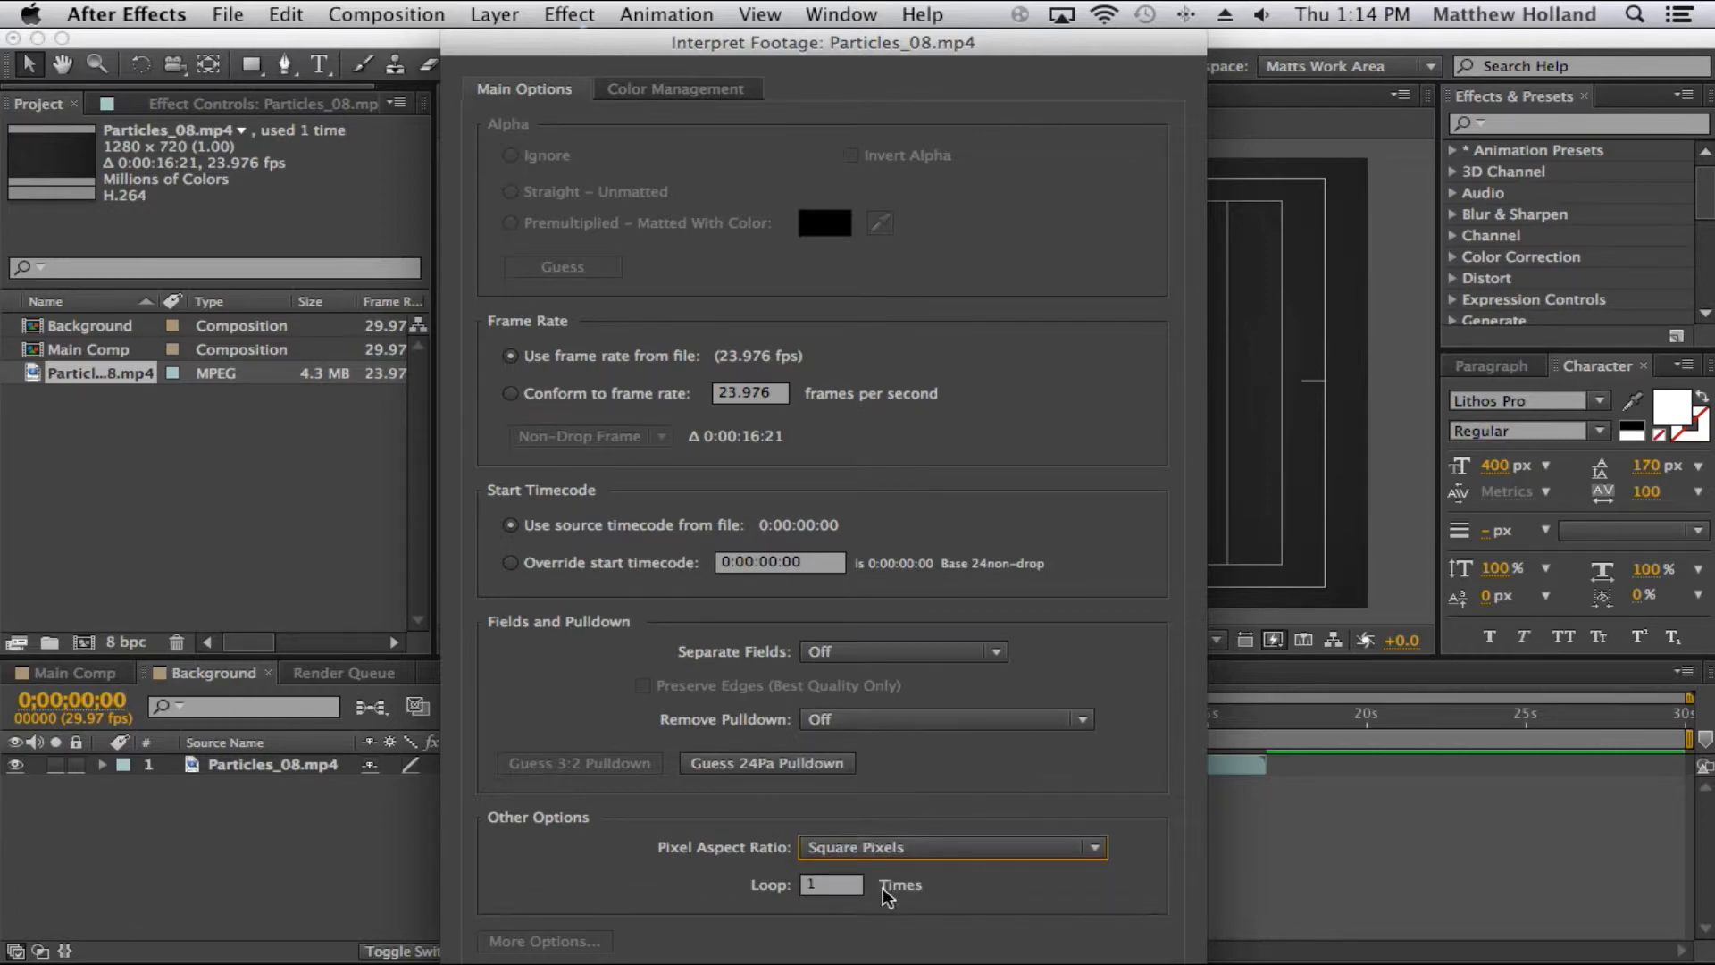
- Try a different loop count for the particles footage and close its interpretation settings
left_click(832, 887)
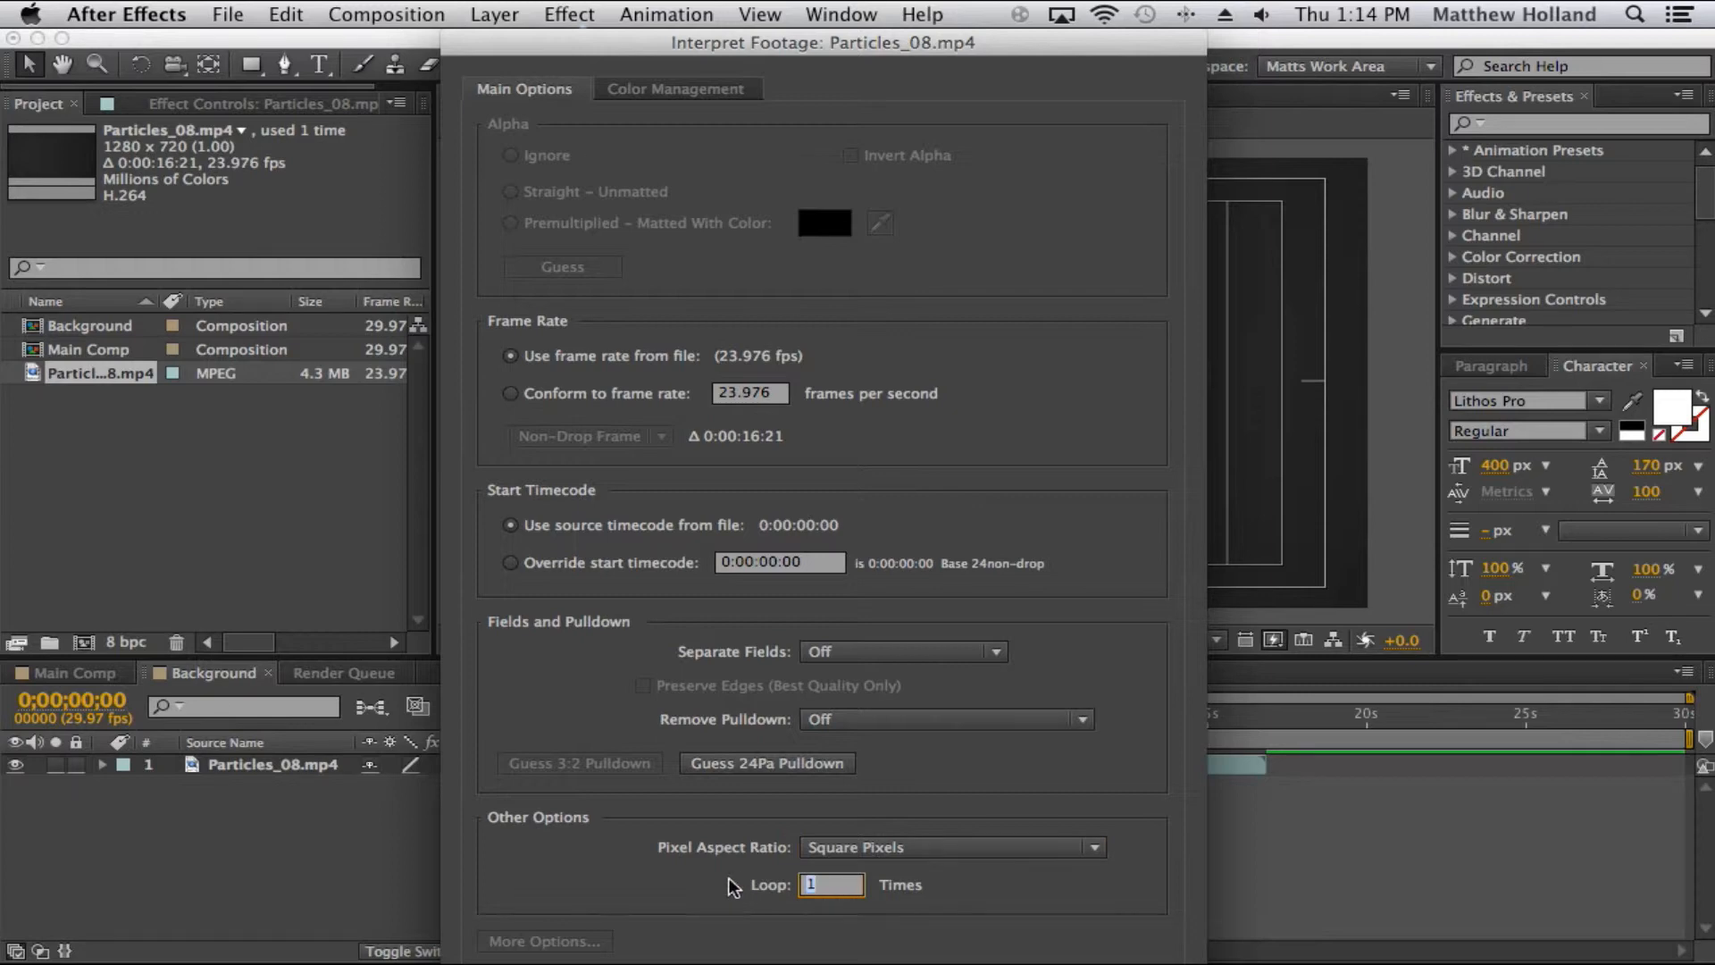
left_click(832, 885)
type("00")
key("BackSpace")
key("BackSpace")
key("Return")
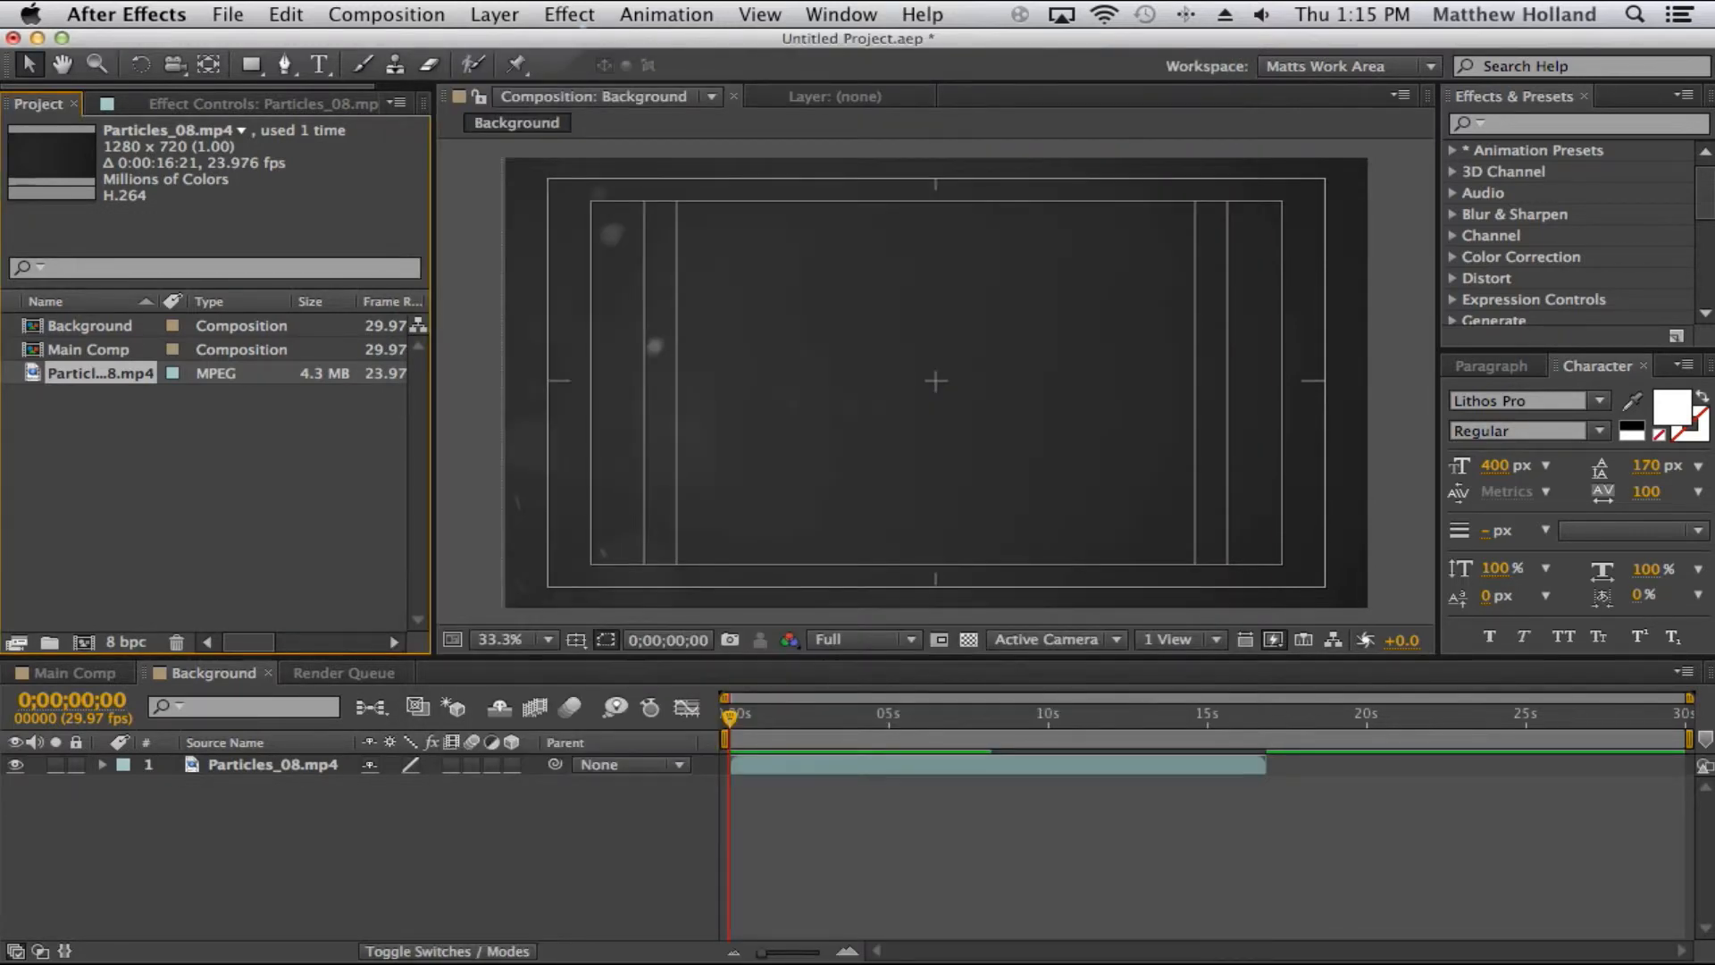
- Set the Particles_08.mp4 footage to loop 2 times in its Interpret Footage settings
left_click(1250, 765)
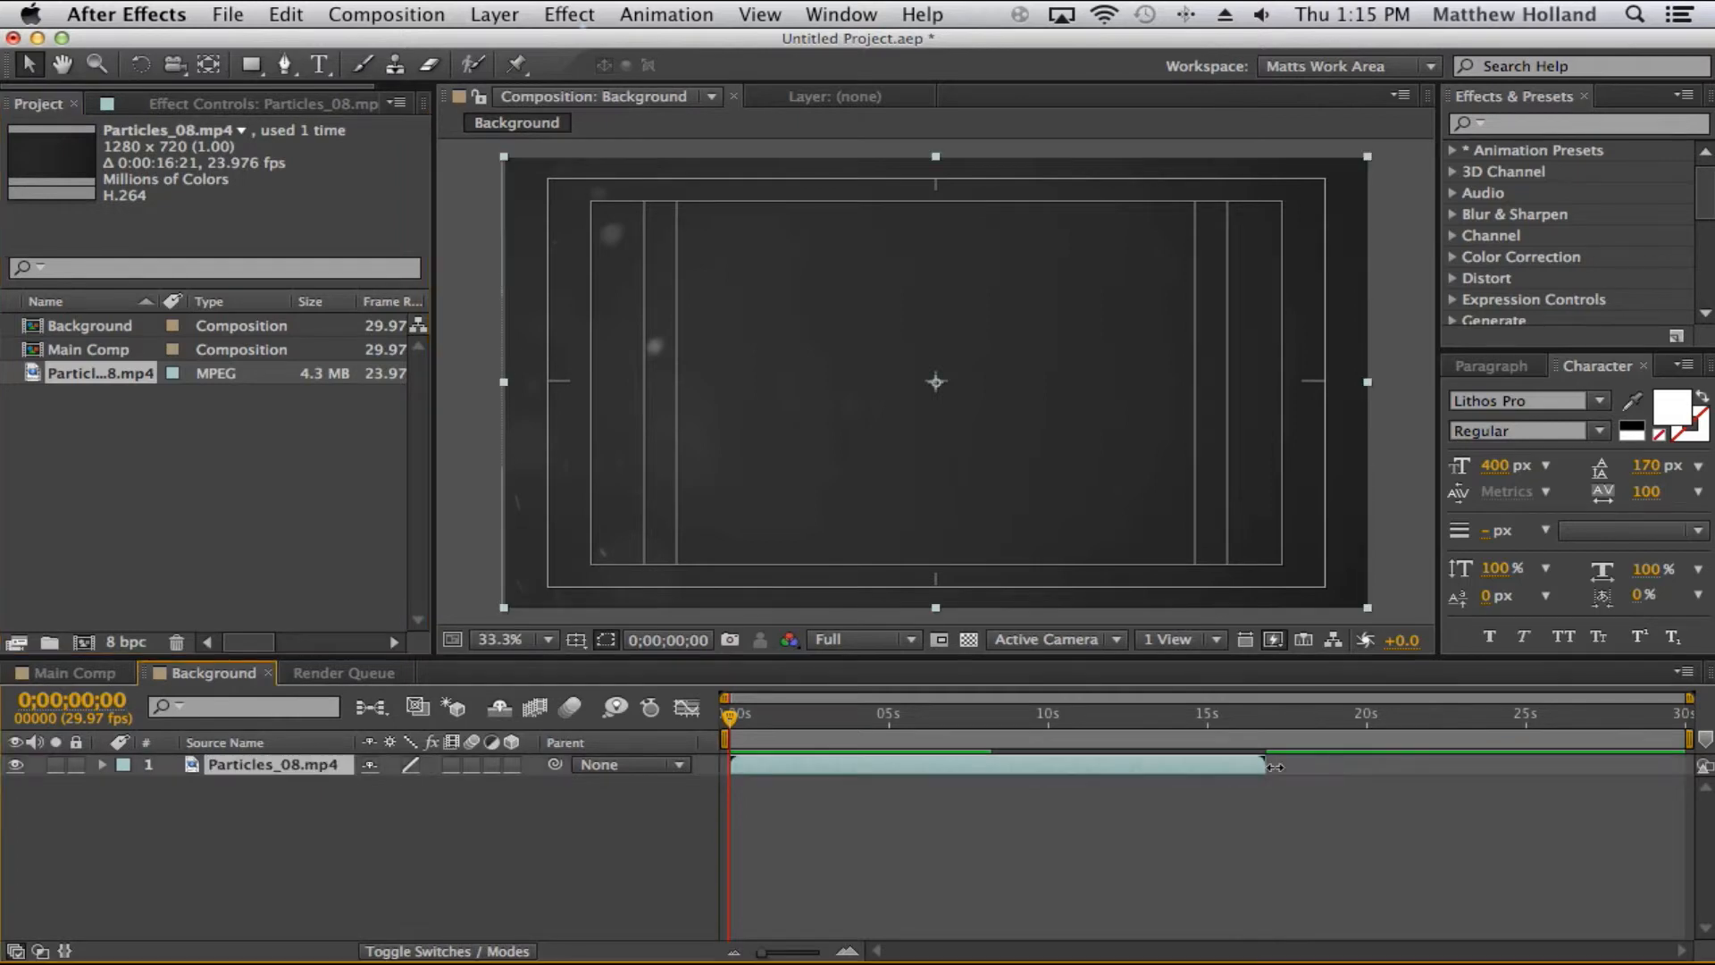
right_click(229, 768)
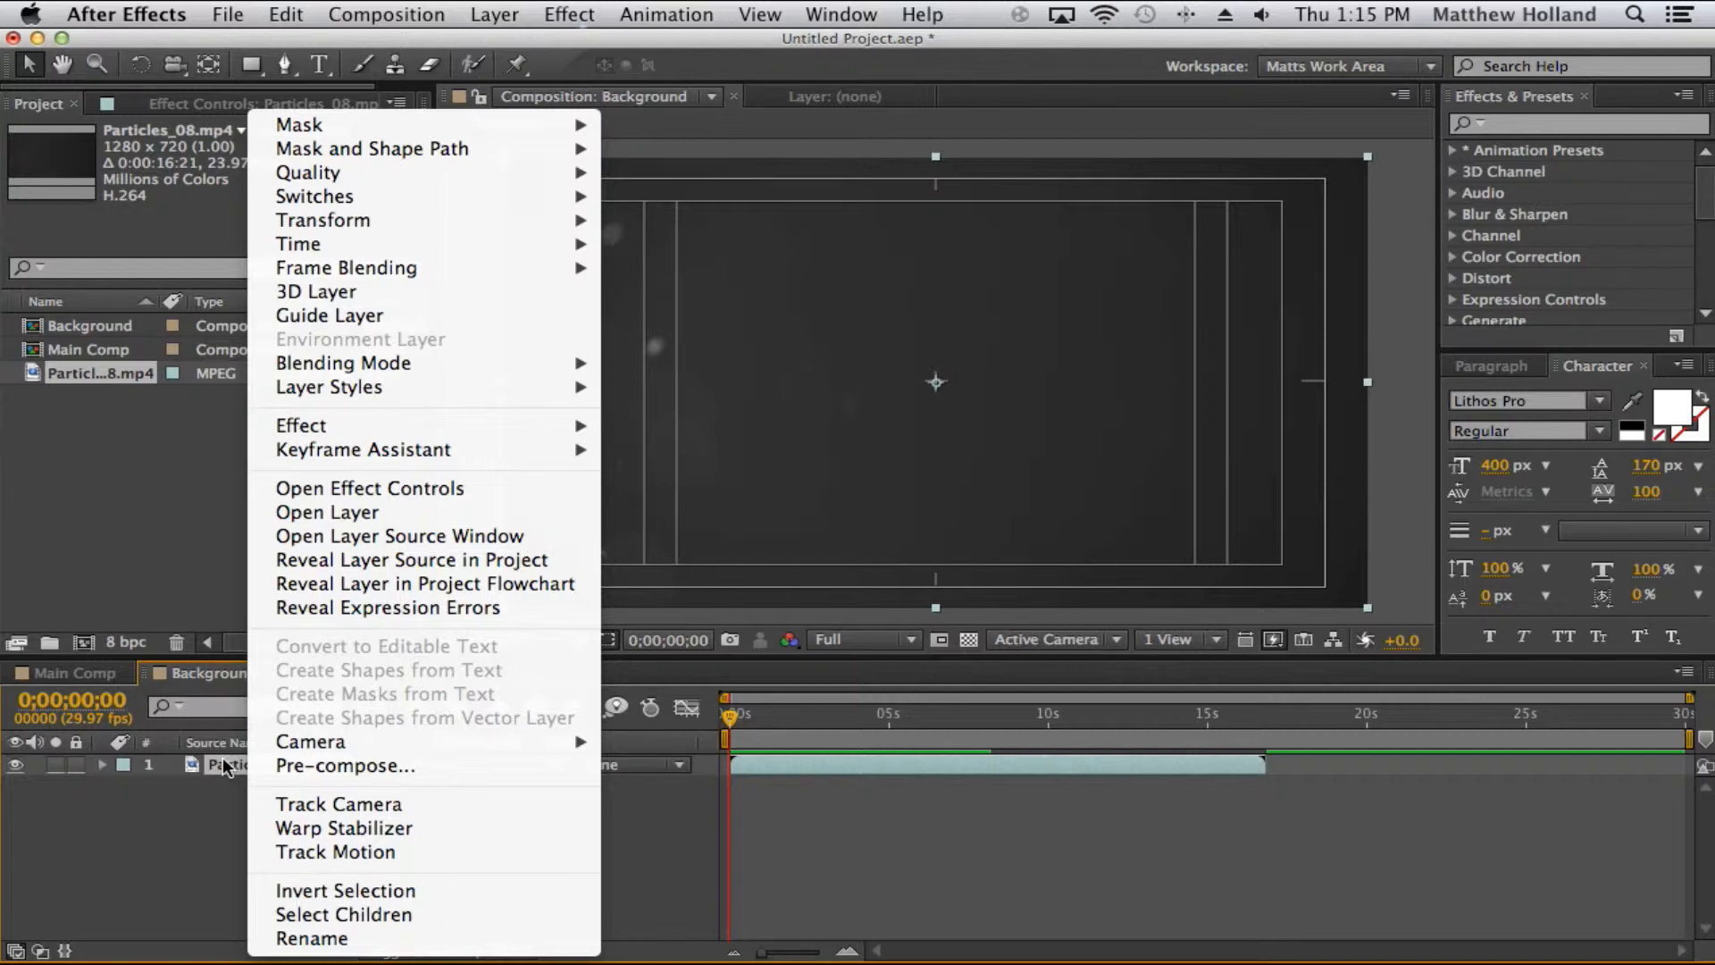
right_click(114, 371)
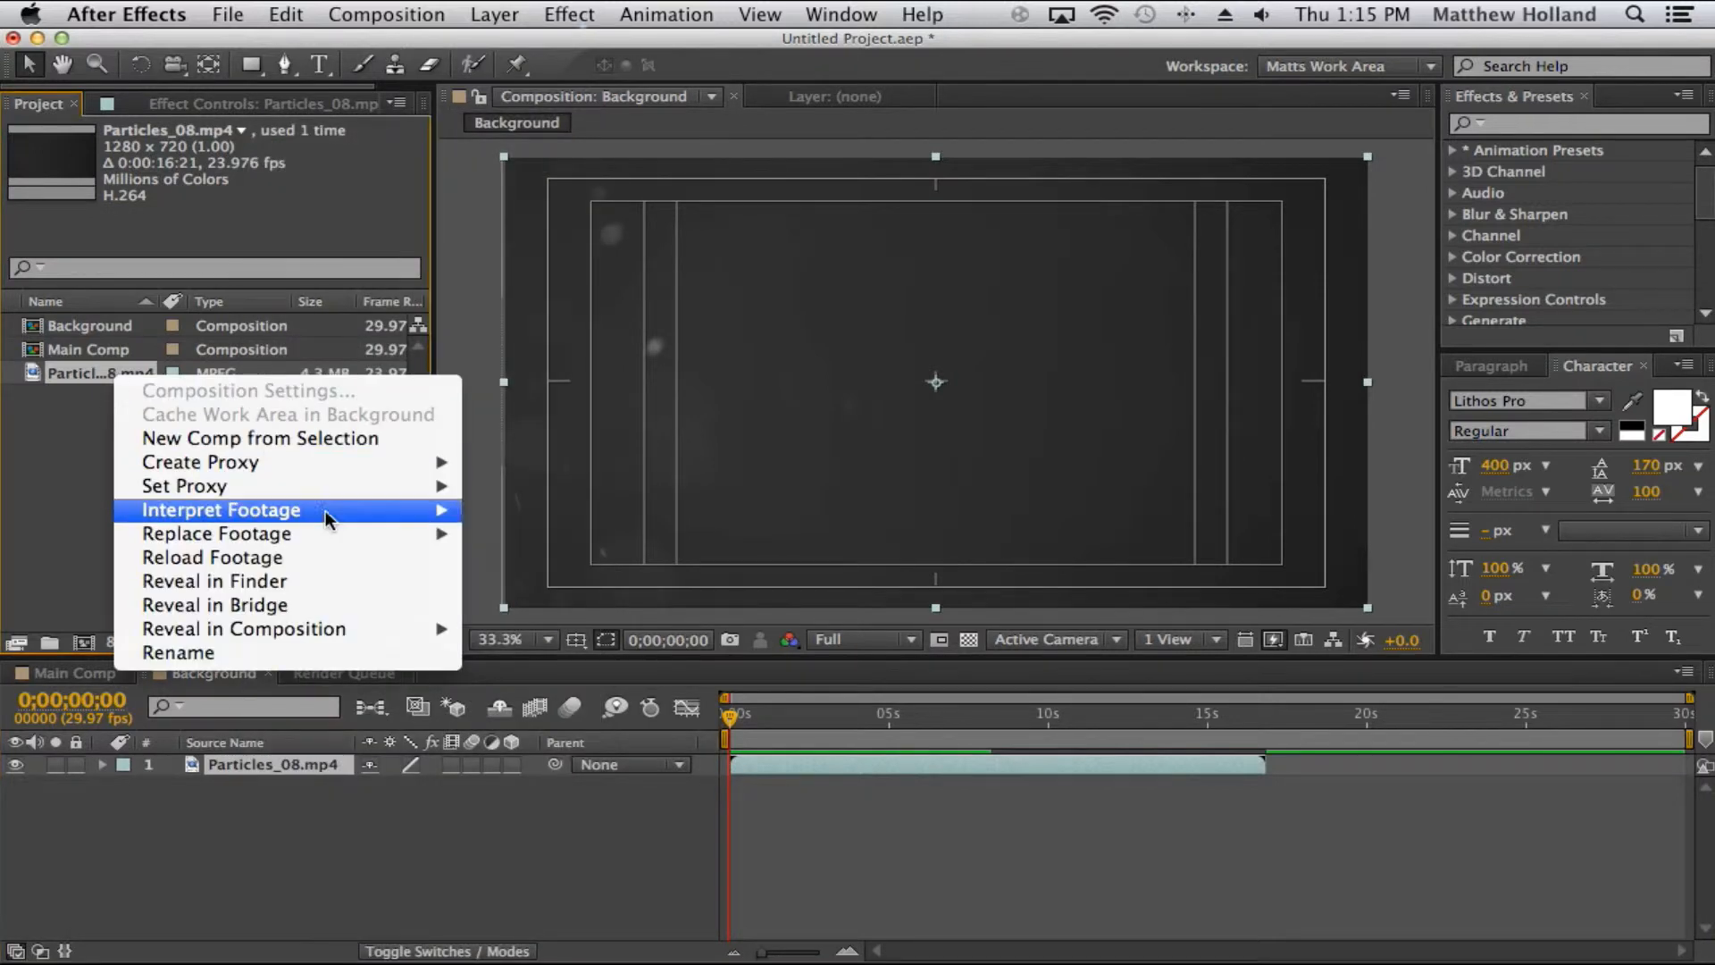
mouse_move(325, 513)
left_click(508, 516)
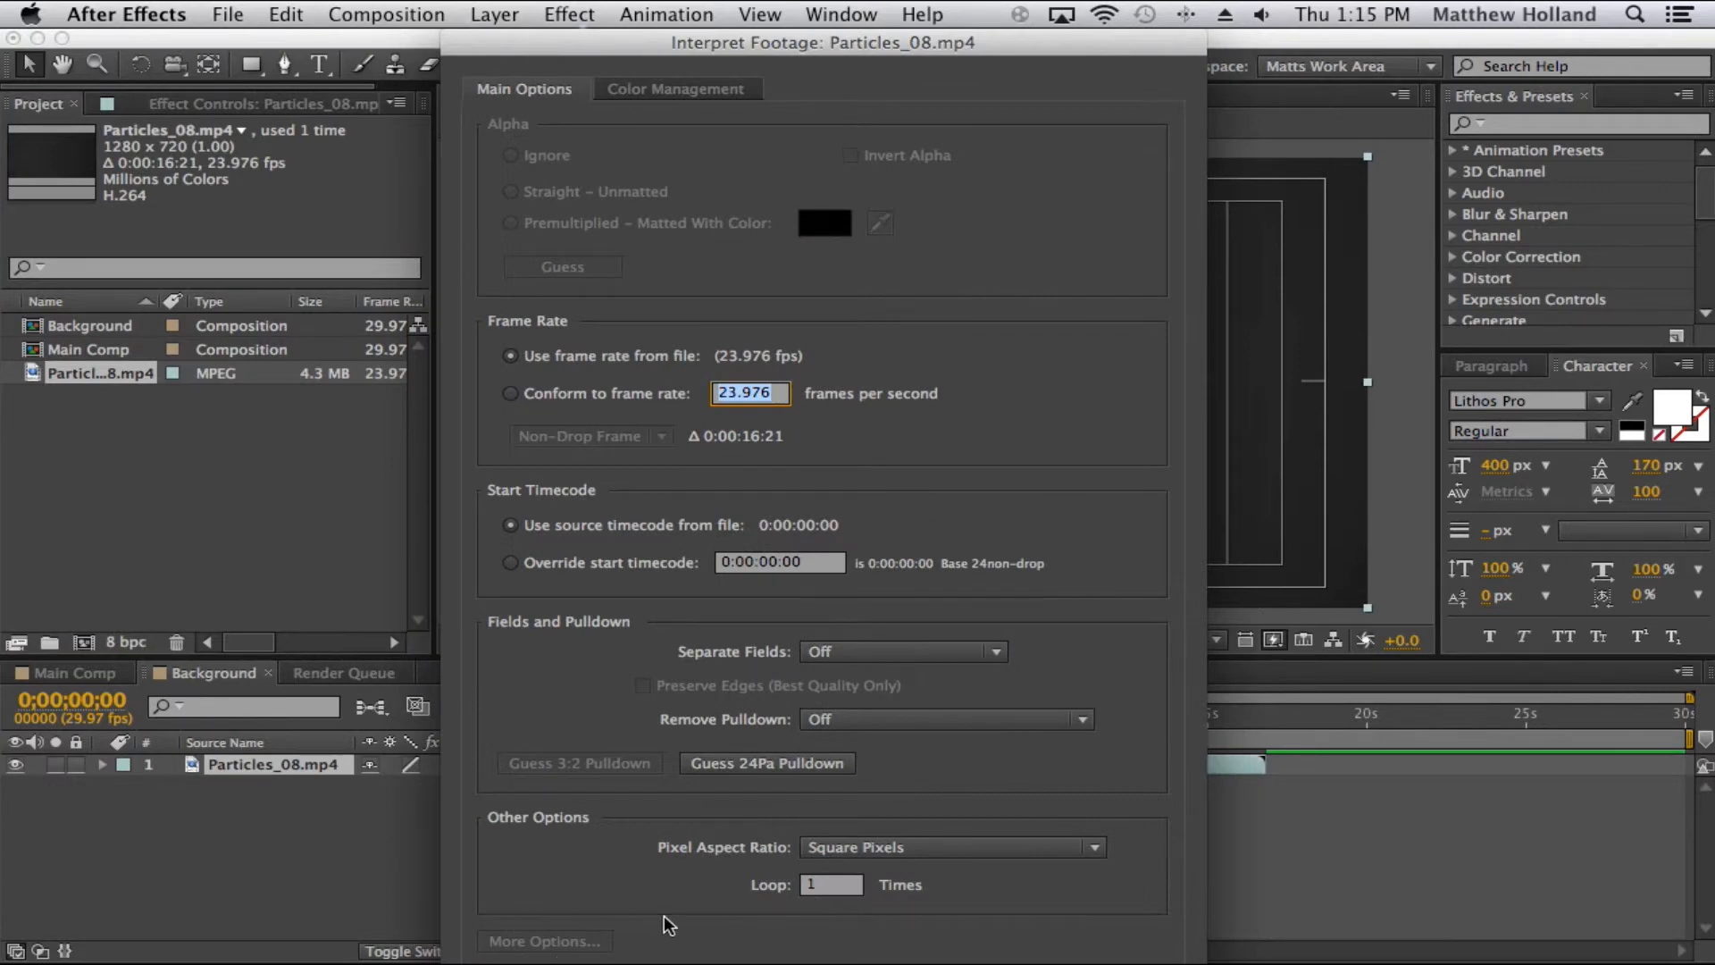
left_click(809, 882)
type("2")
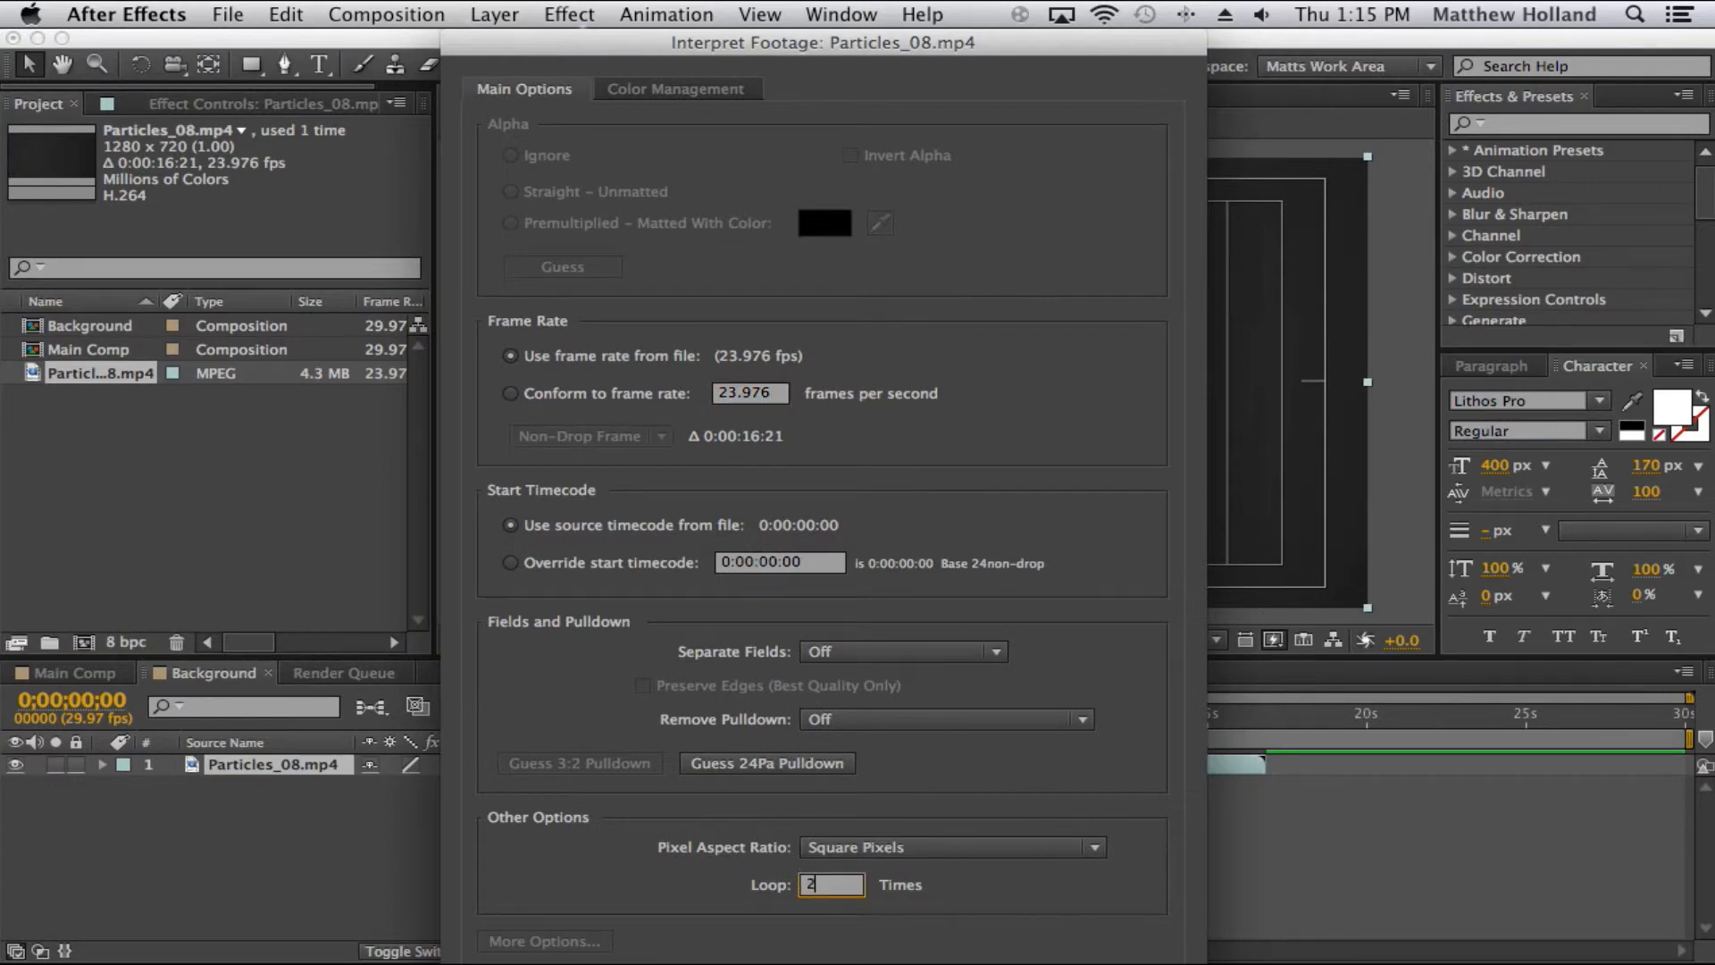
key("Return")
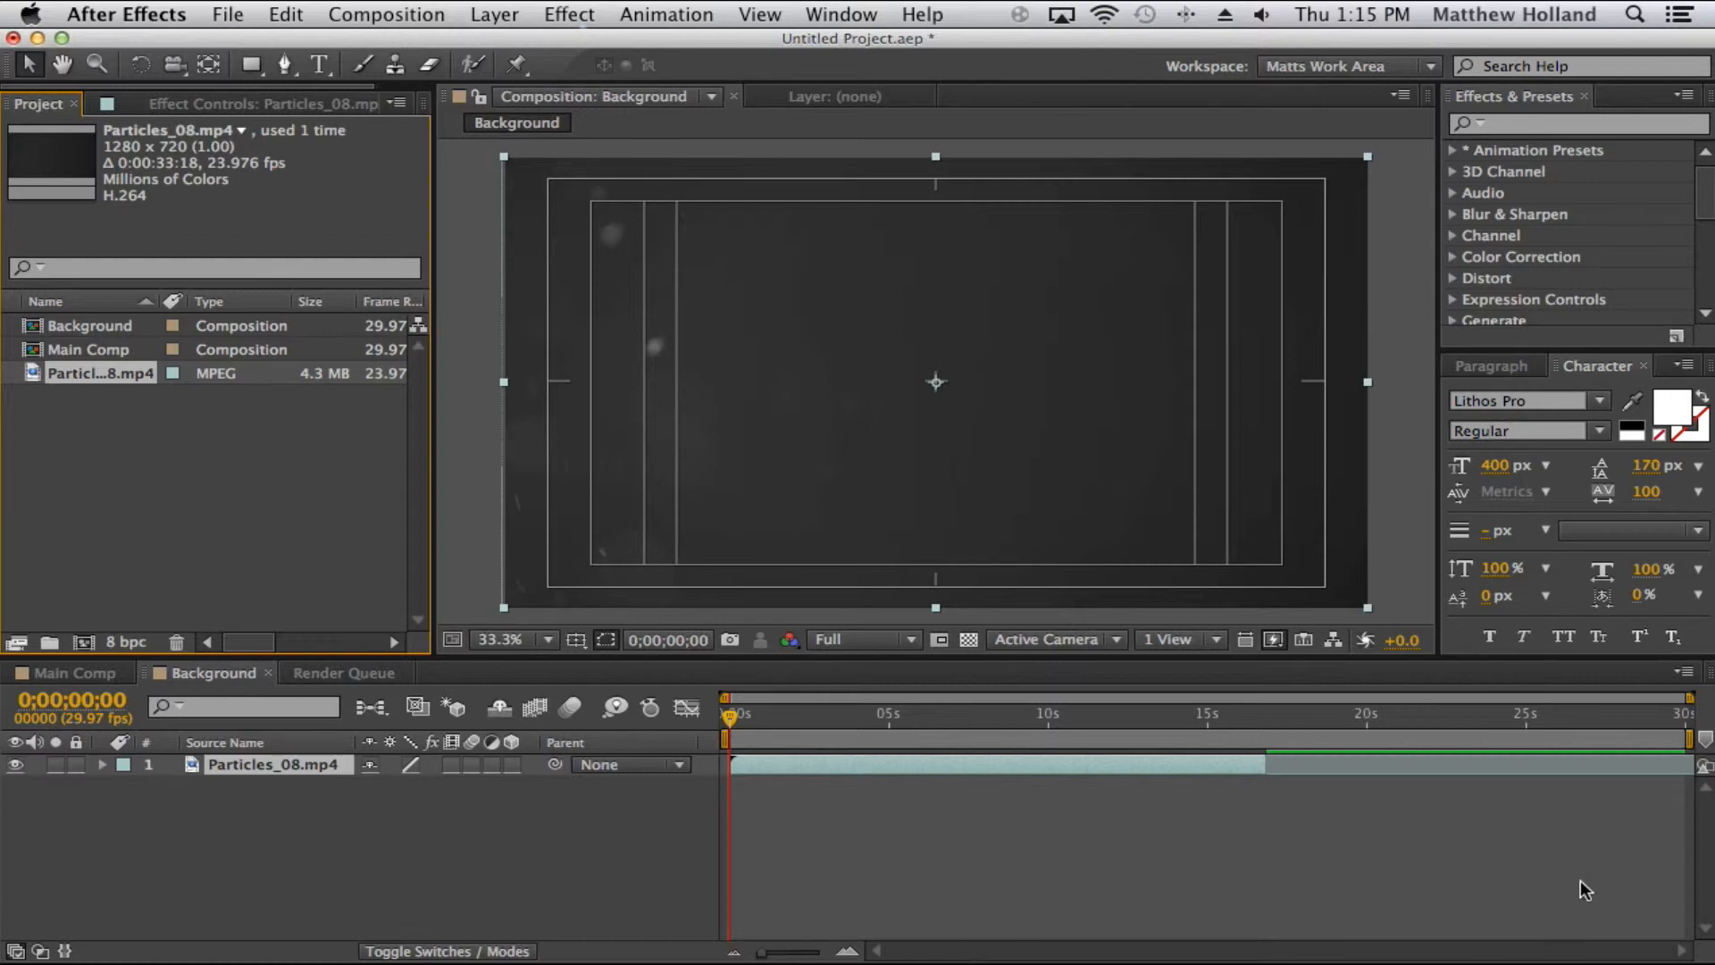
- Extend the particles layer's out point to the end of the 30-second Background composition and return to its start
left_click(292, 769)
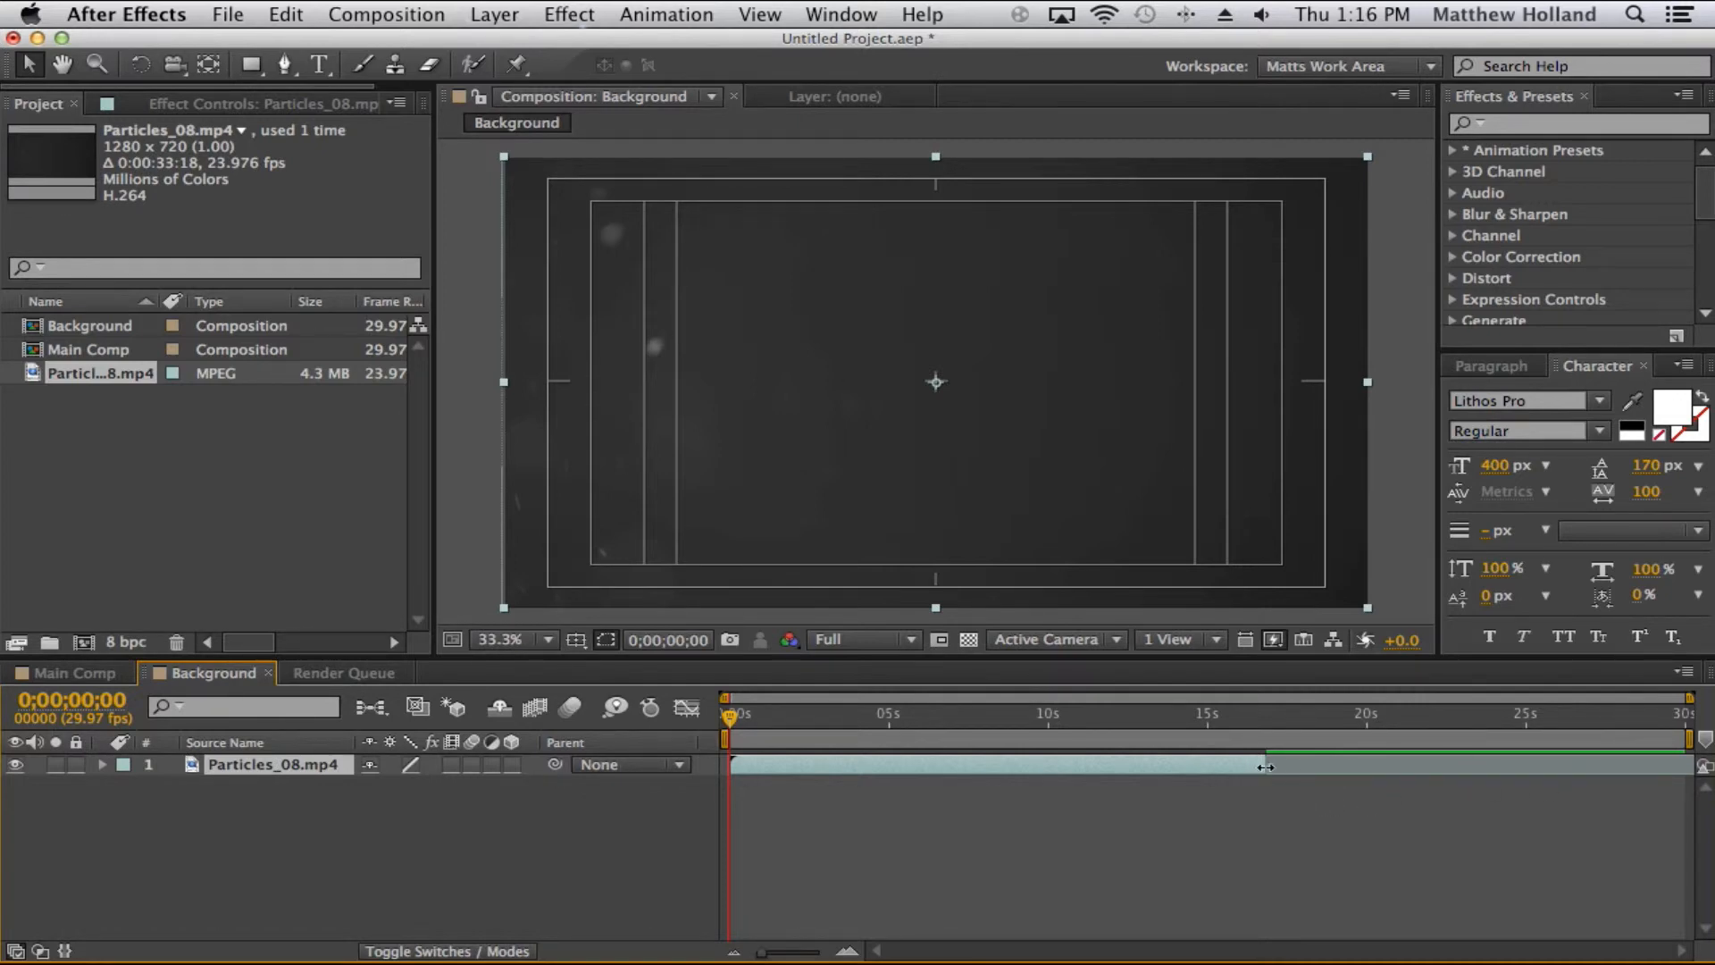
left_click_drag(1265, 766, 1707, 757)
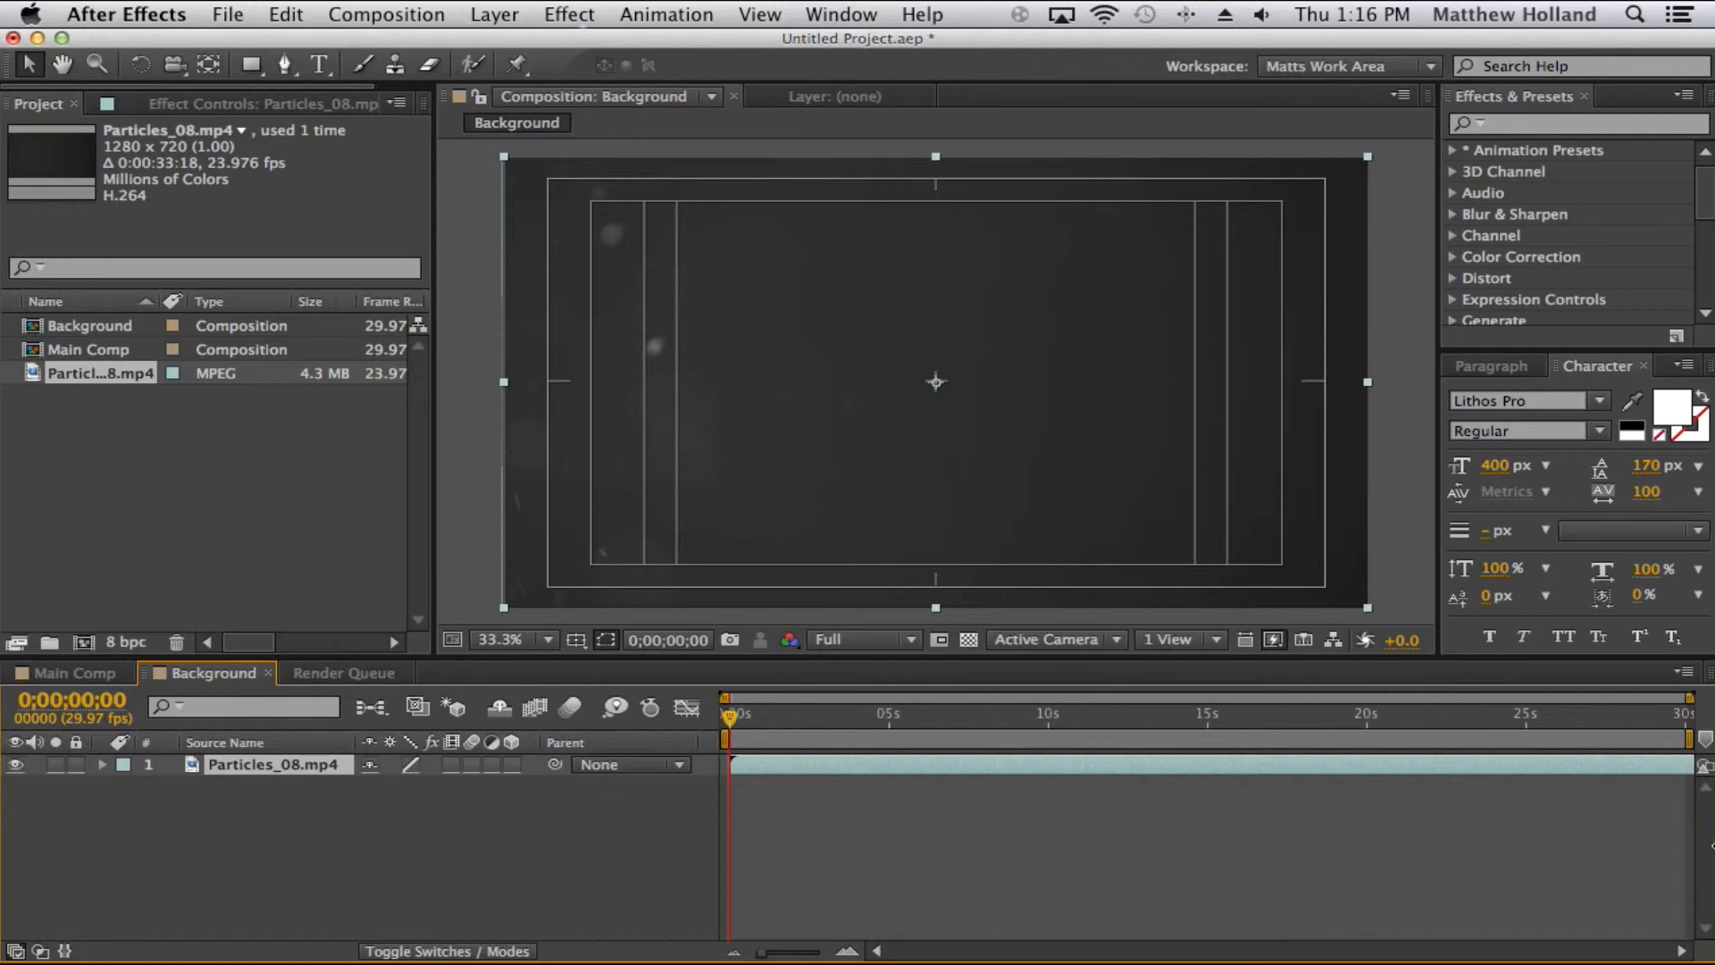
left_click_drag(781, 717, 659, 770)
- Find the Curves effect and apply it to the particles layer, with the layer's effect settings open
left_click(243, 109)
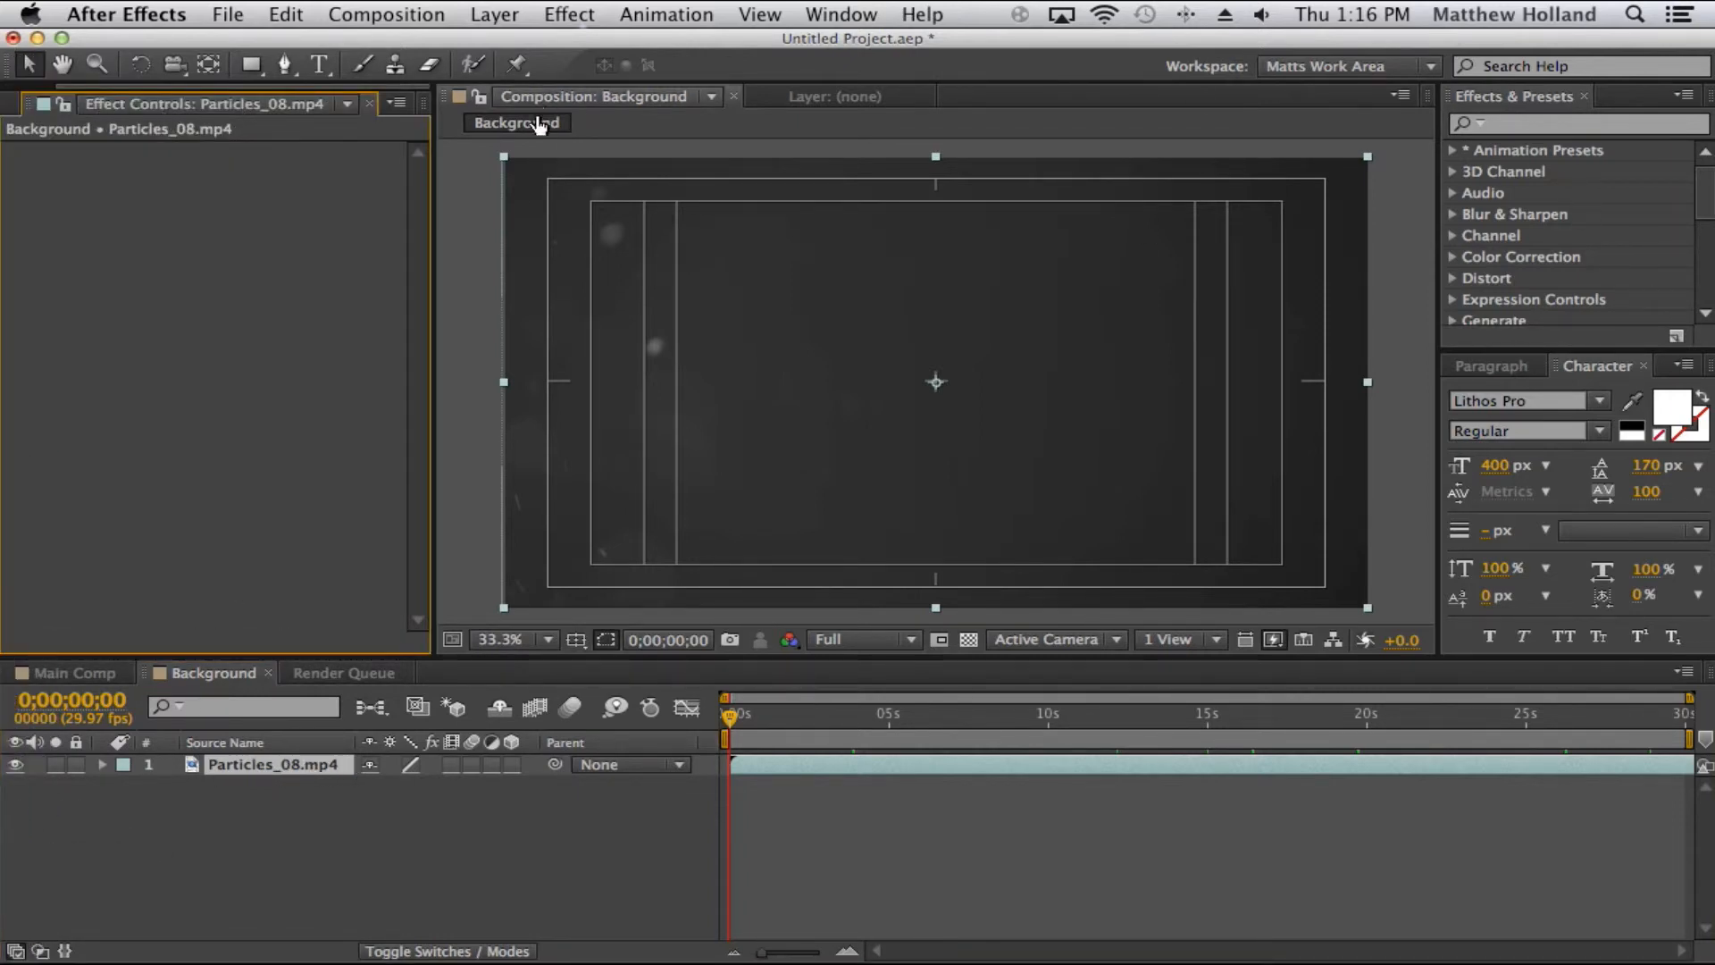
left_click(1551, 125)
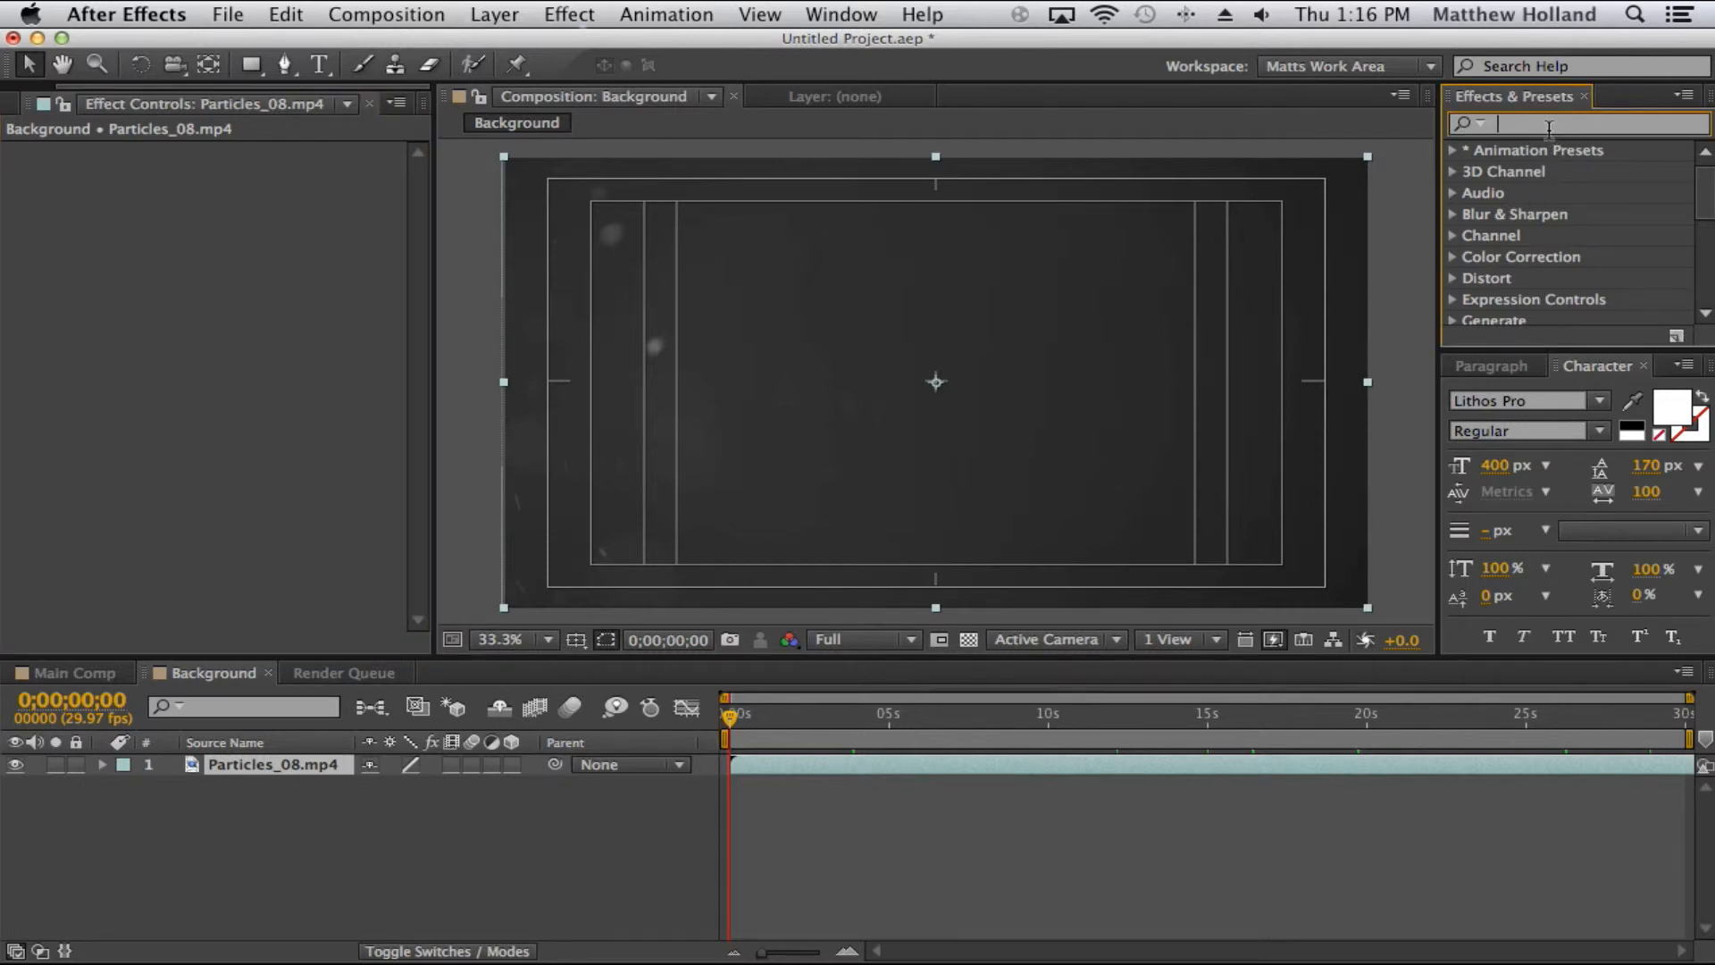
type("curves")
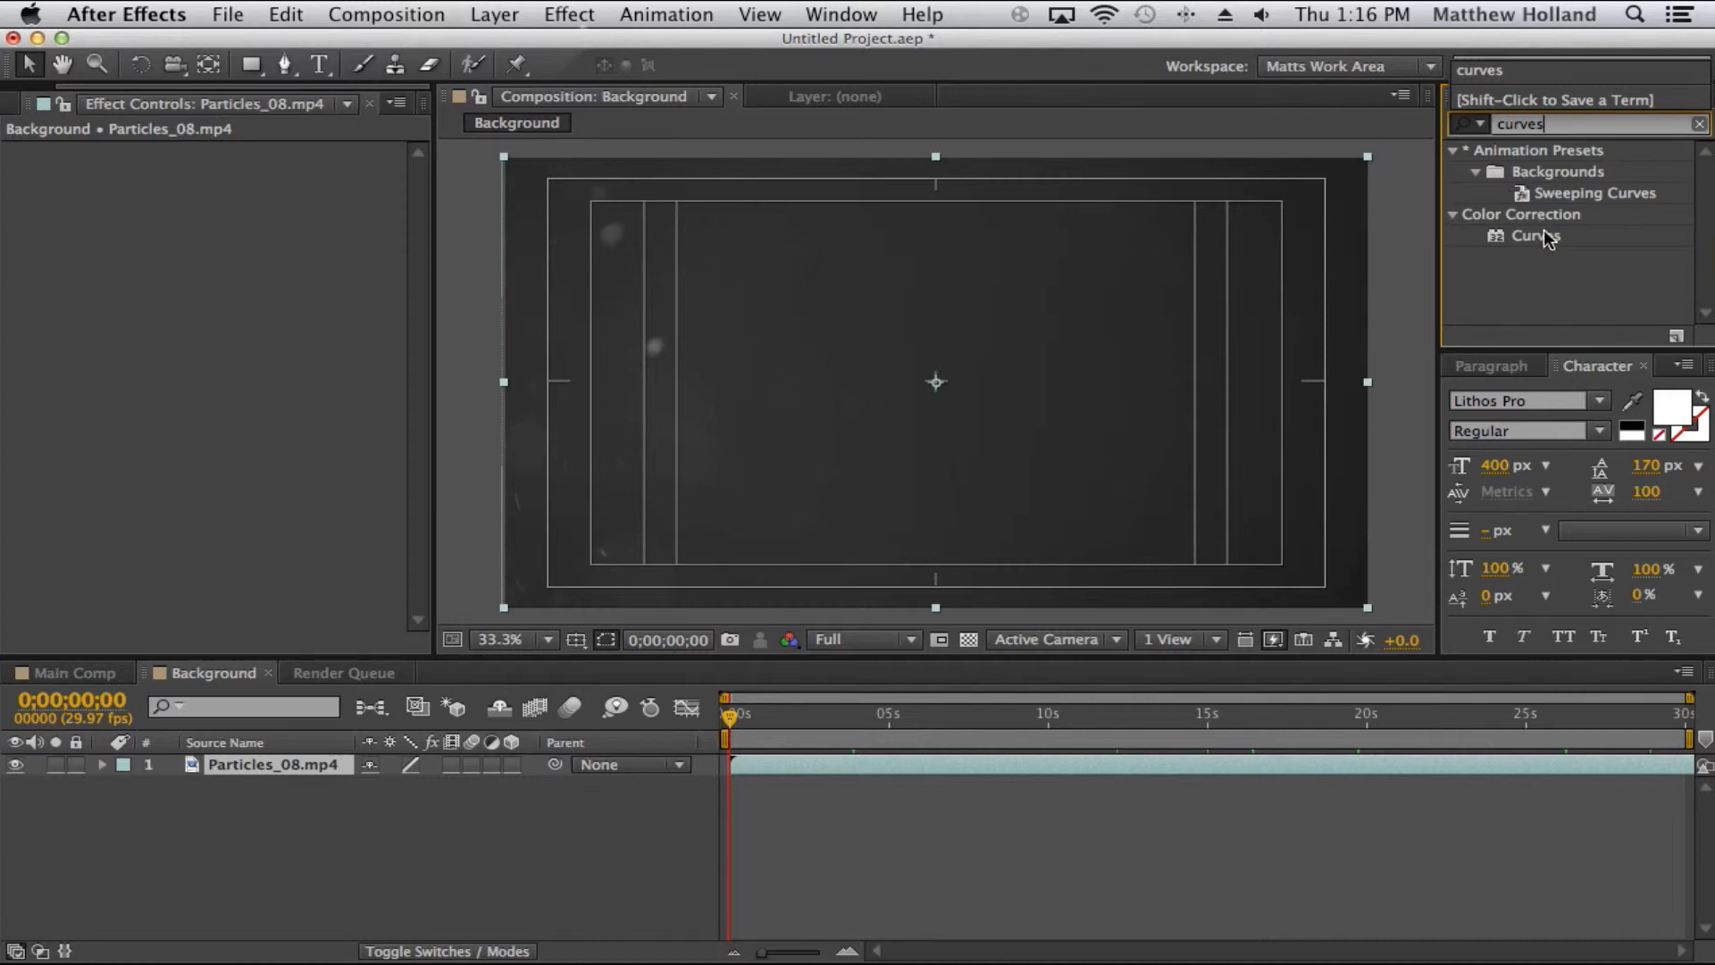
left_click_drag(1519, 235, 950, 387)
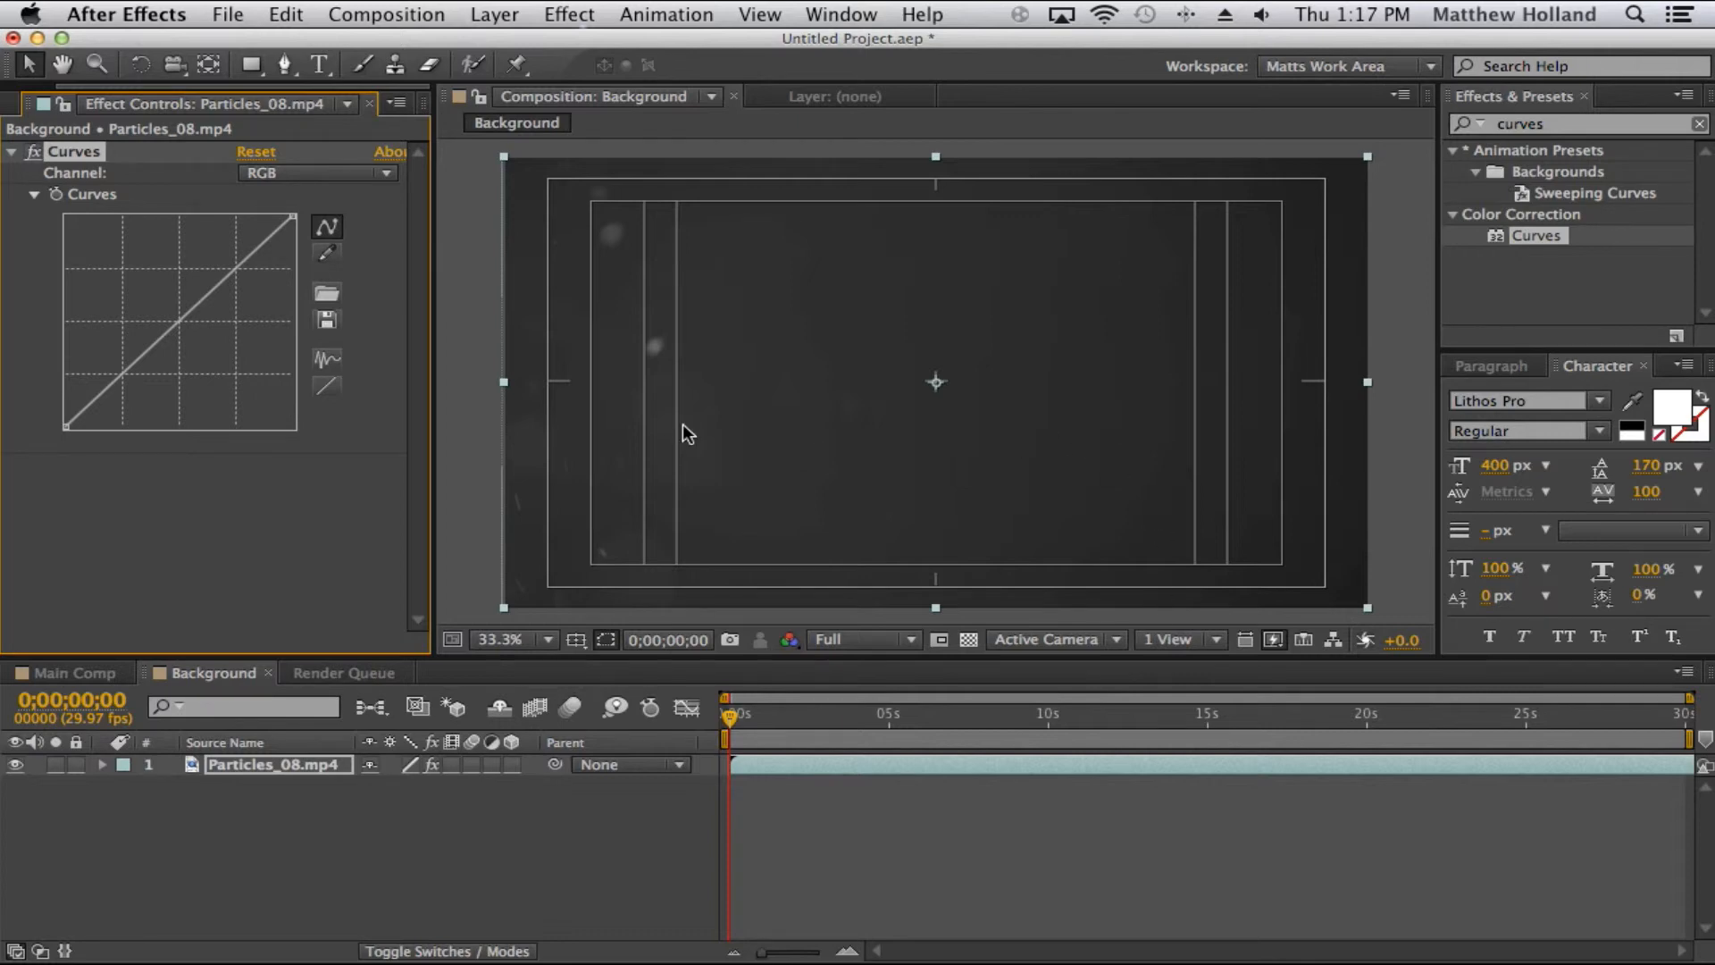
- Bend the middle of the RGB curve downward to darken the particles layer, and preview the composition
left_click(388, 172)
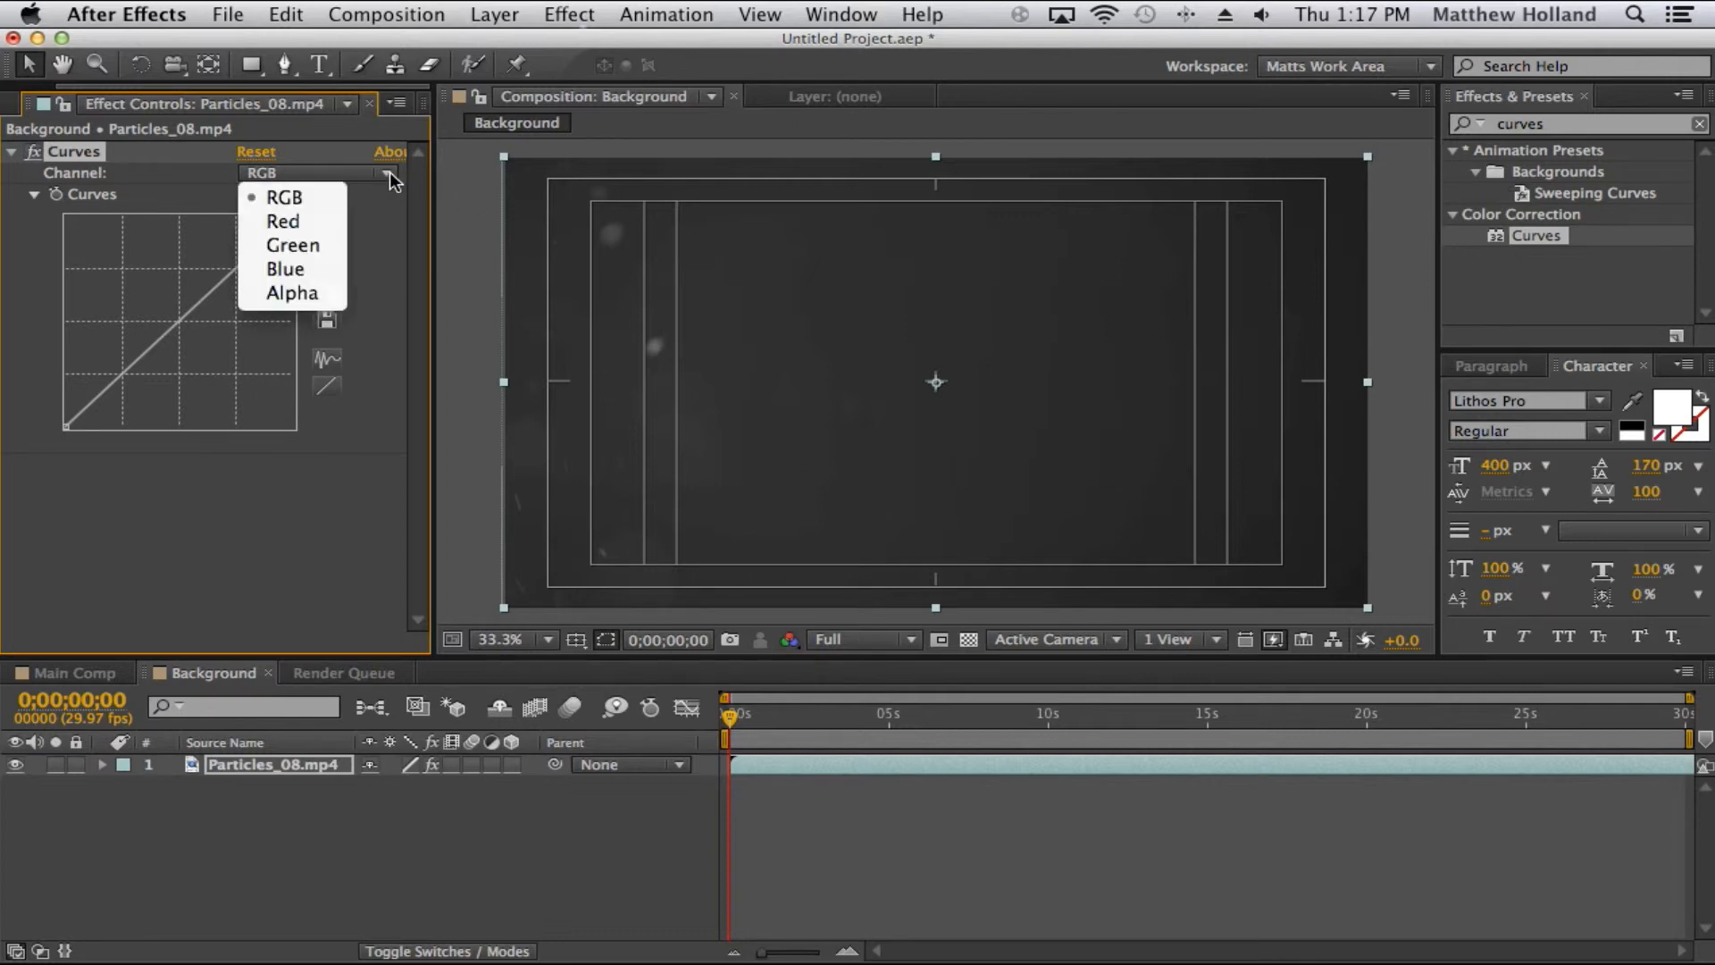
left_click(331, 171)
left_click(308, 174)
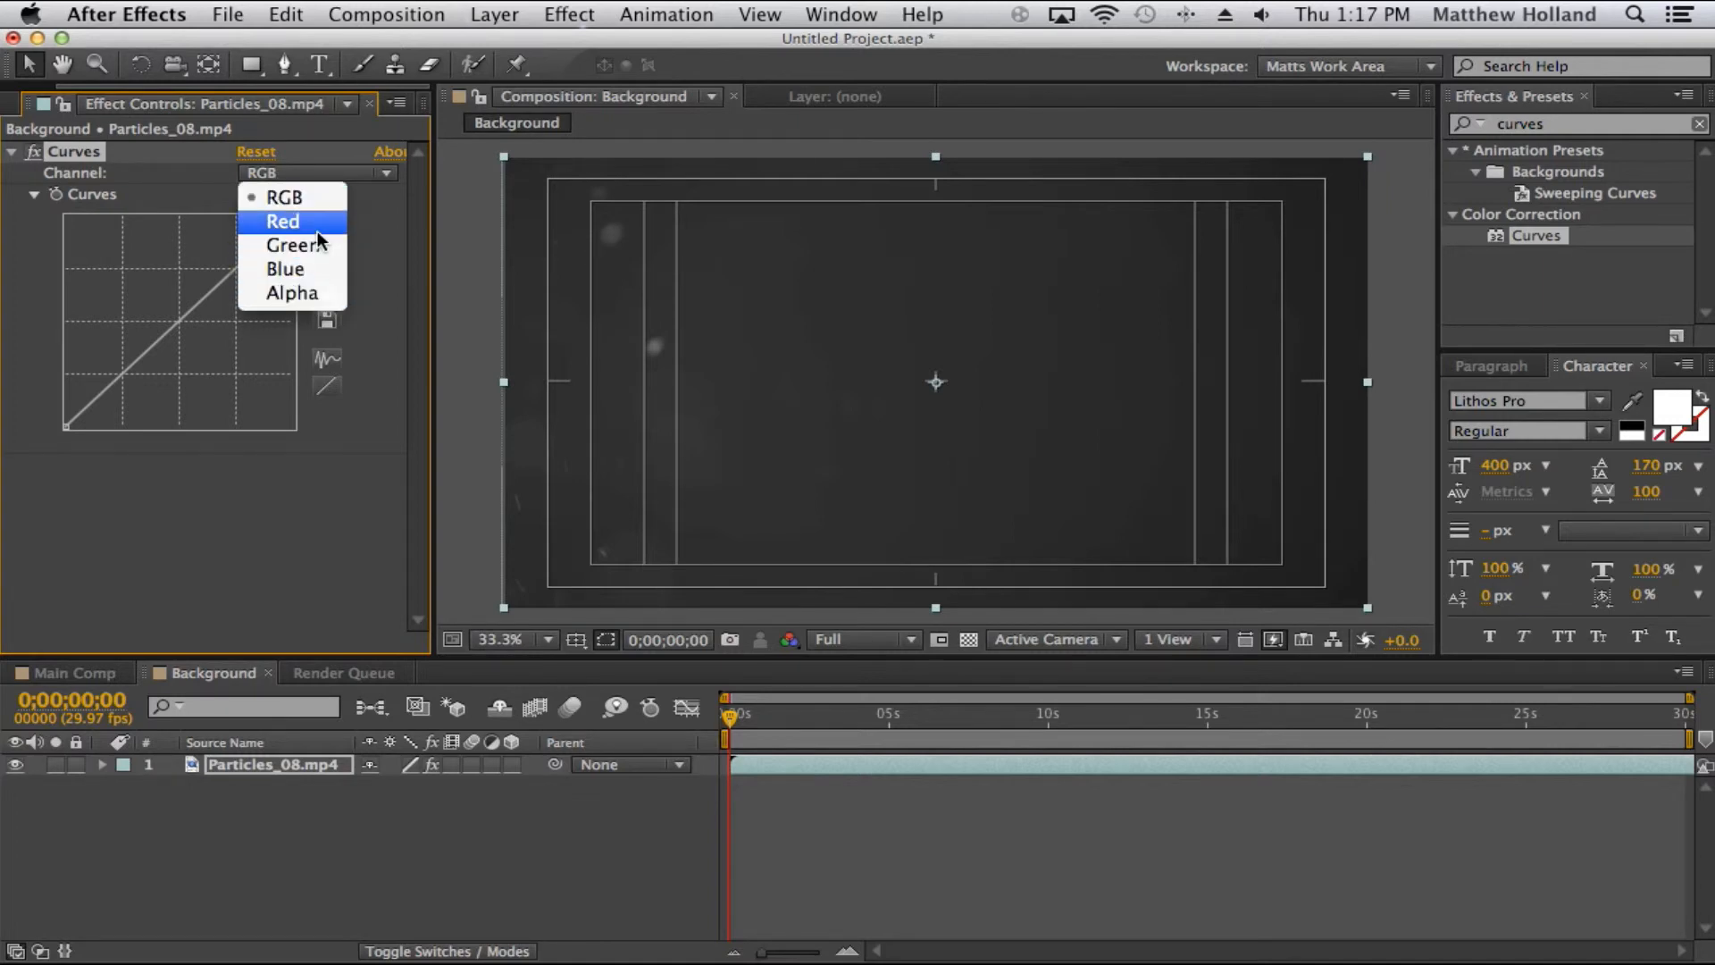
left_click(390, 180)
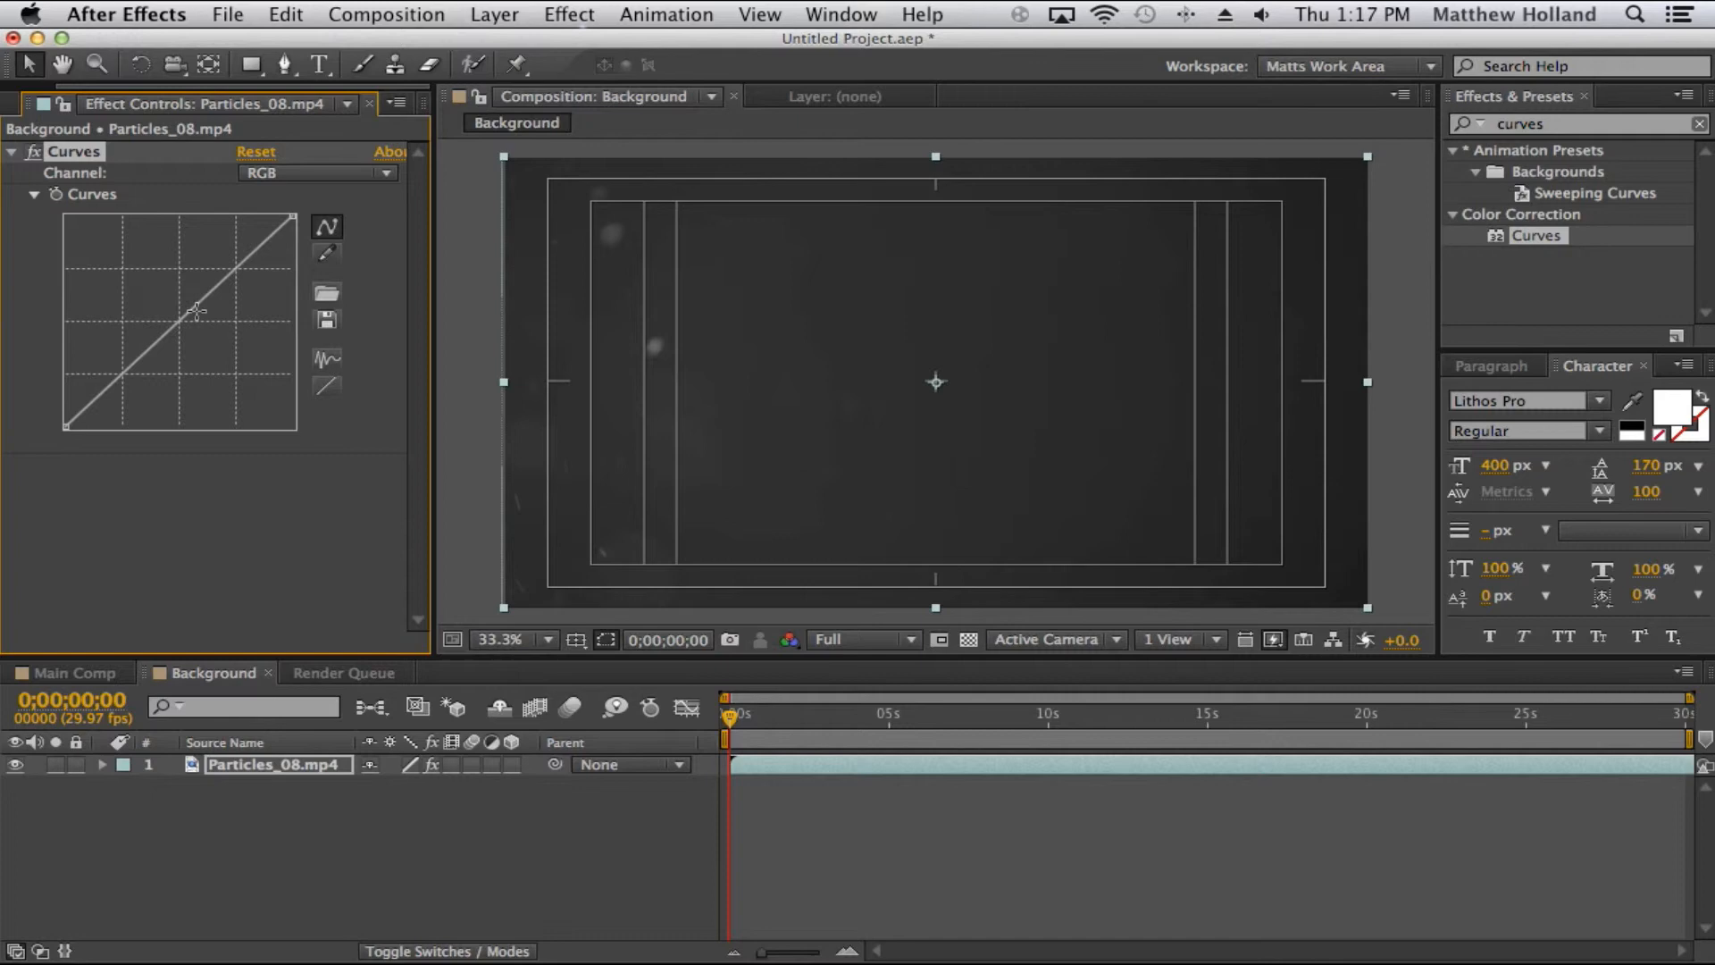
left_click_drag(195, 311, 226, 329)
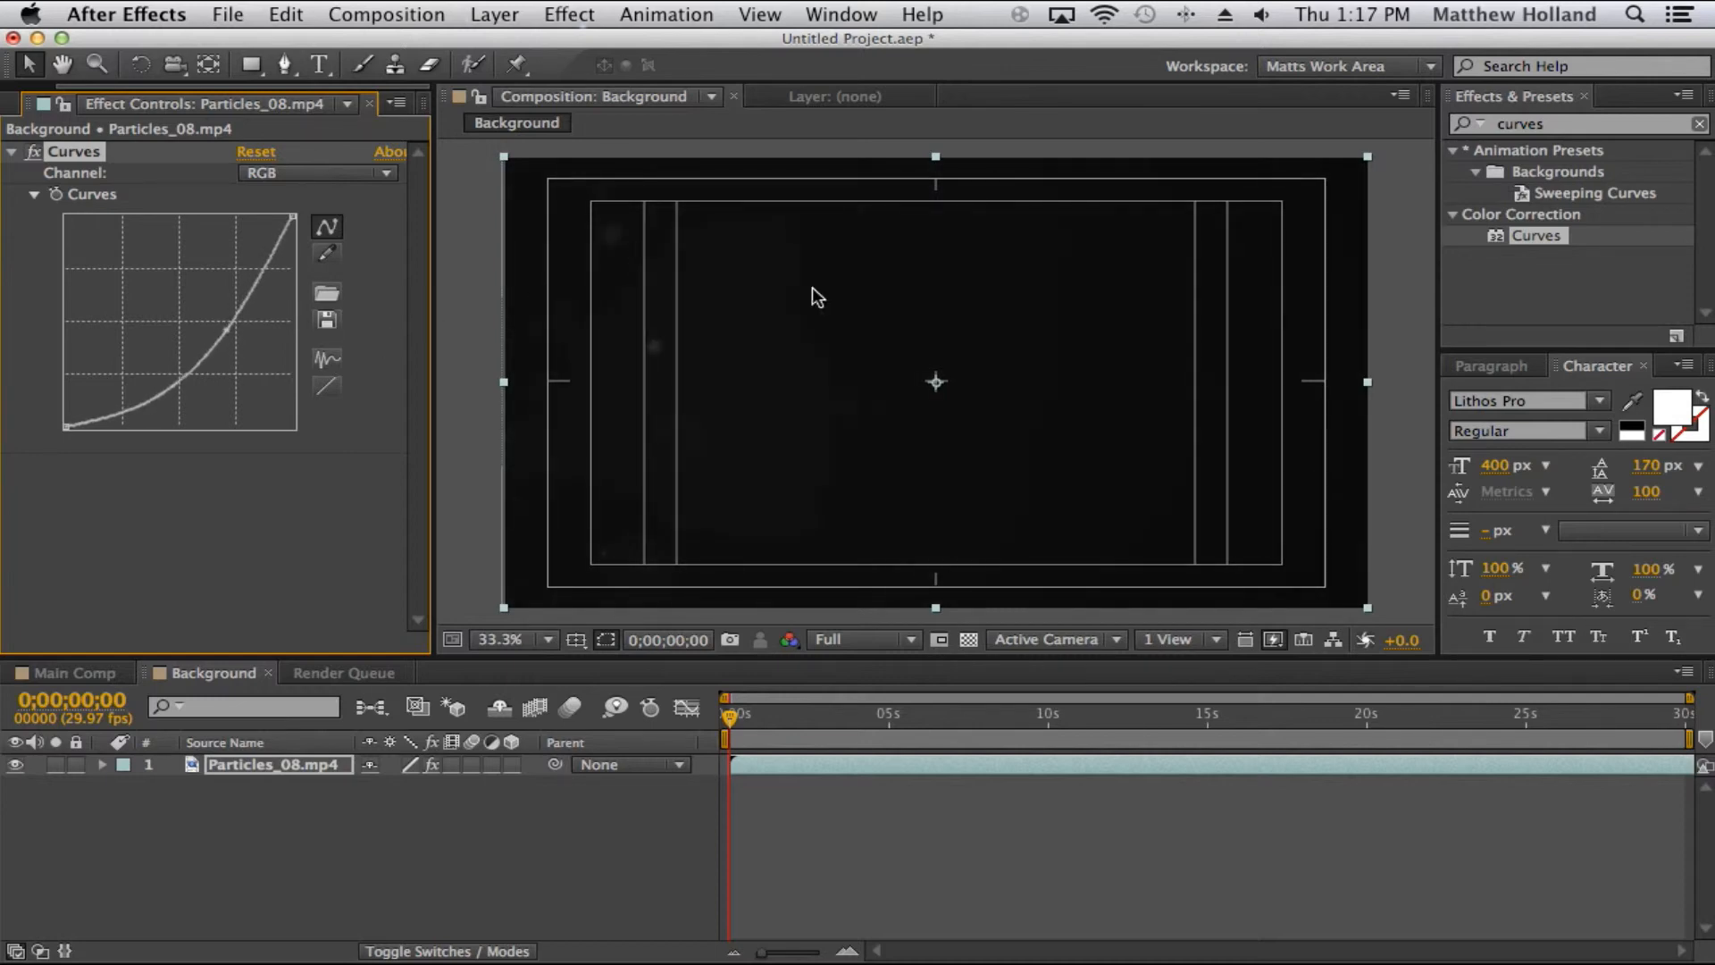
key("space")
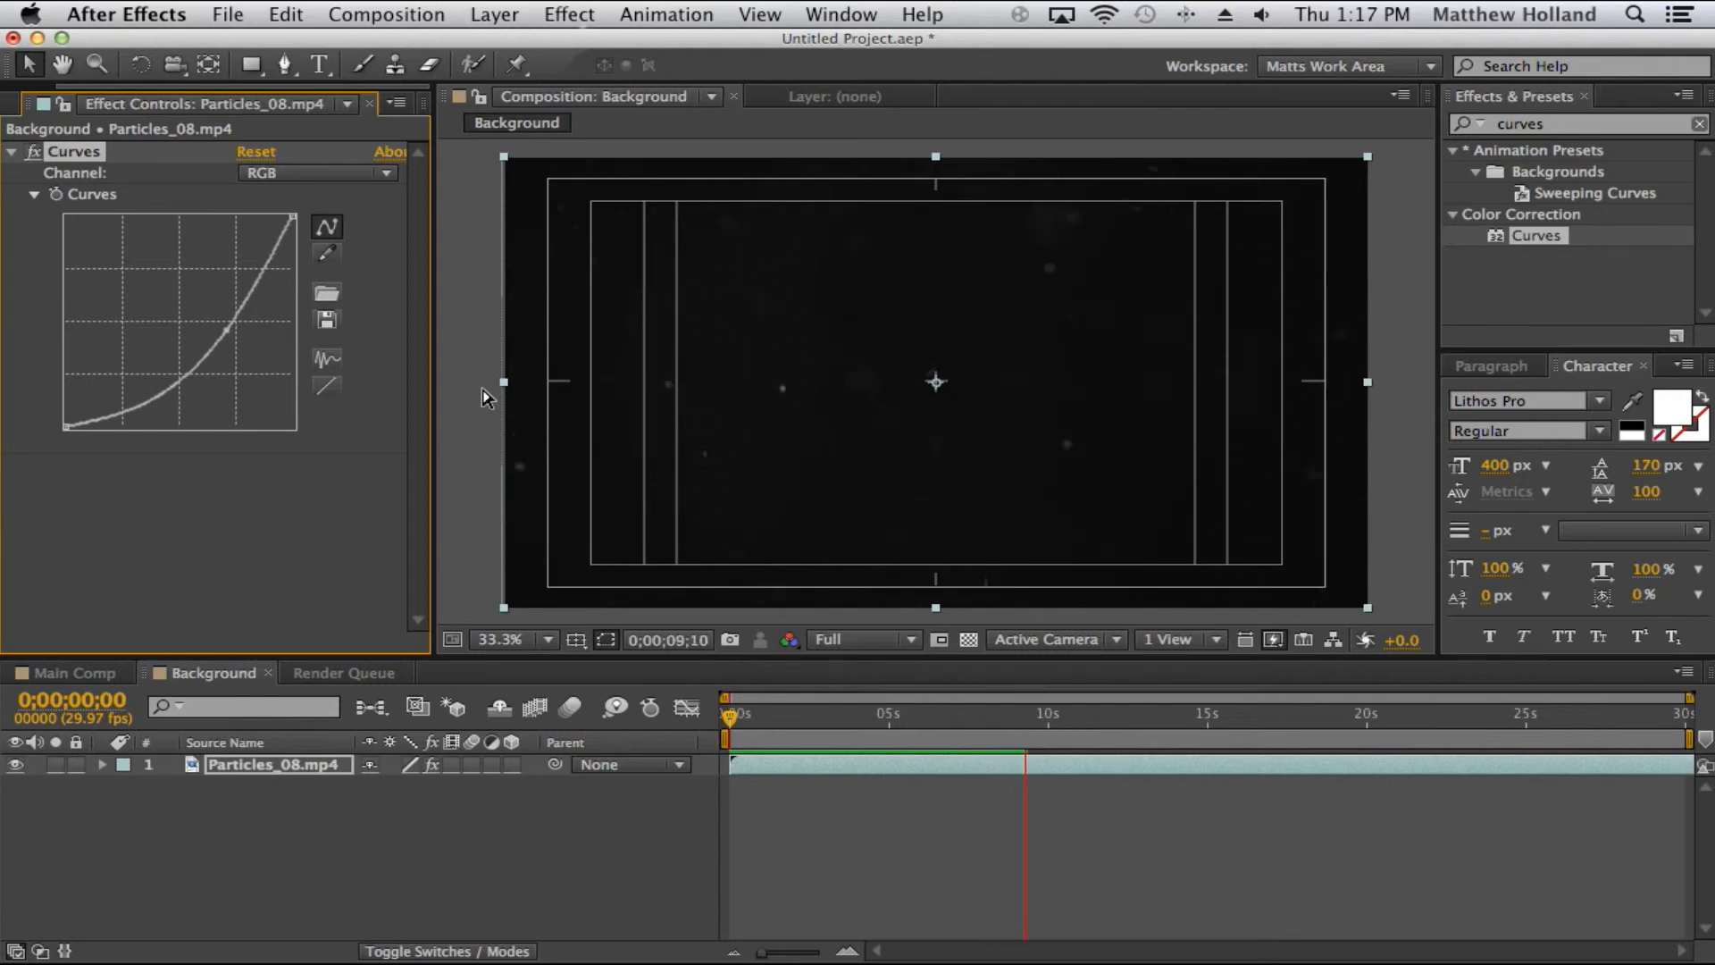
- At about 0;00;04;10, bend the Red channel's curve strongly upward to add red to the particles
left_click(844, 715)
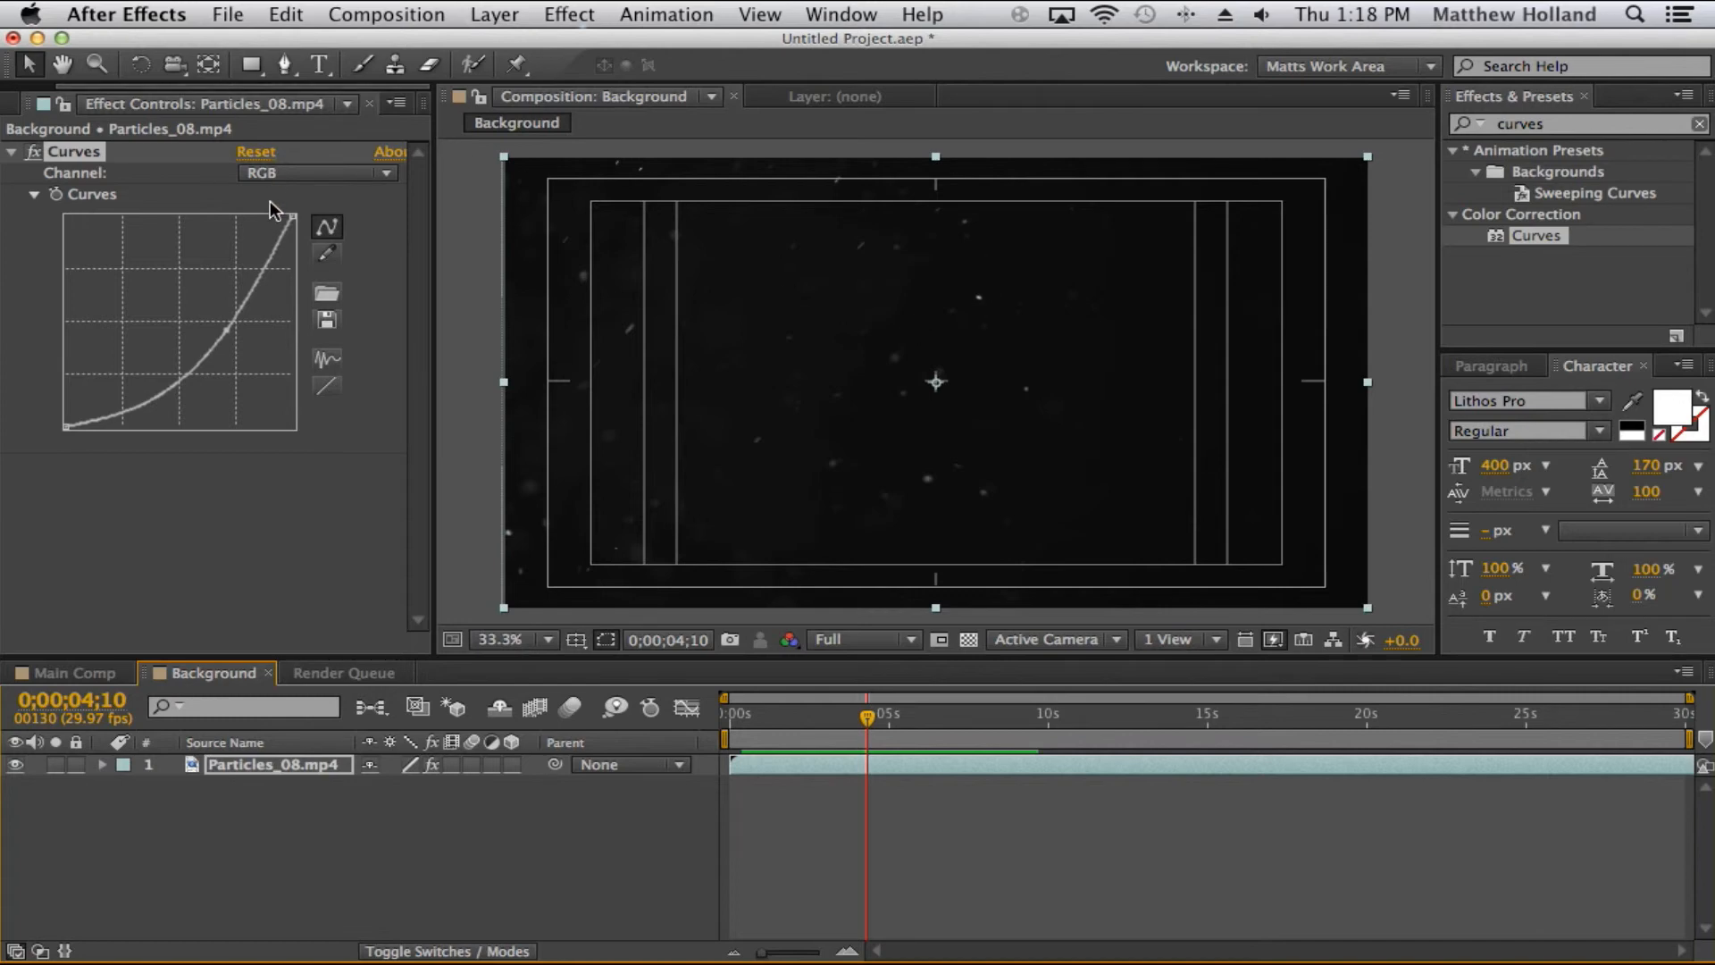
left_click(327, 253)
left_click(386, 170)
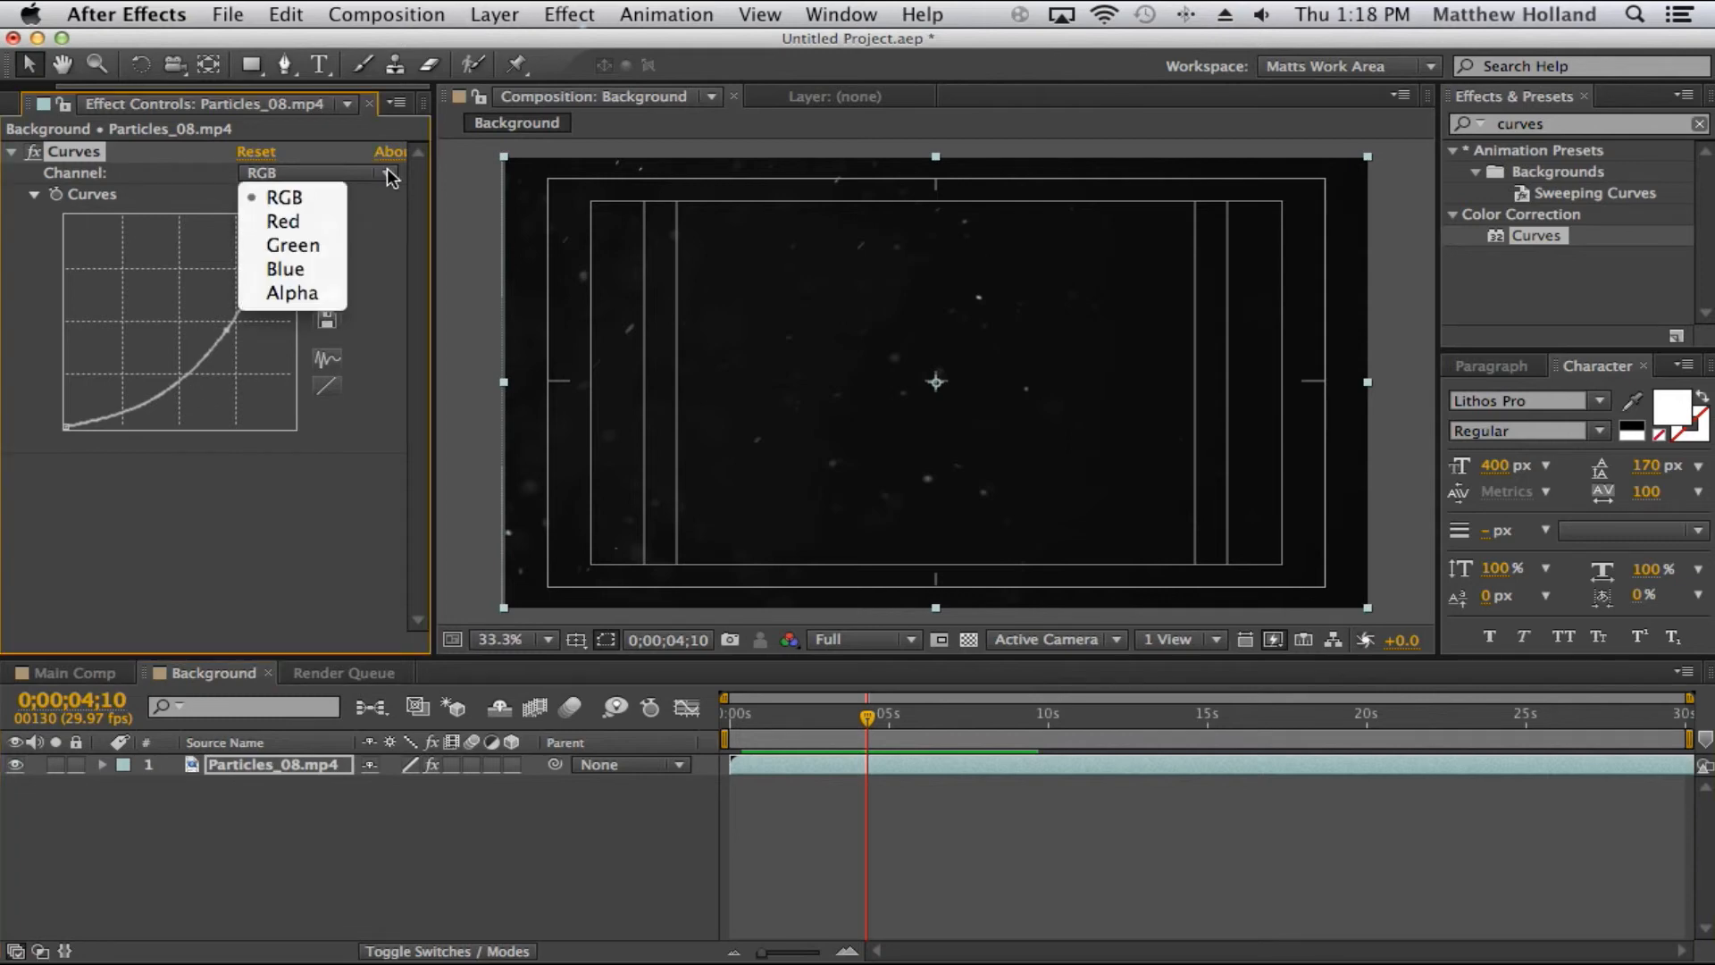
left_click(340, 223)
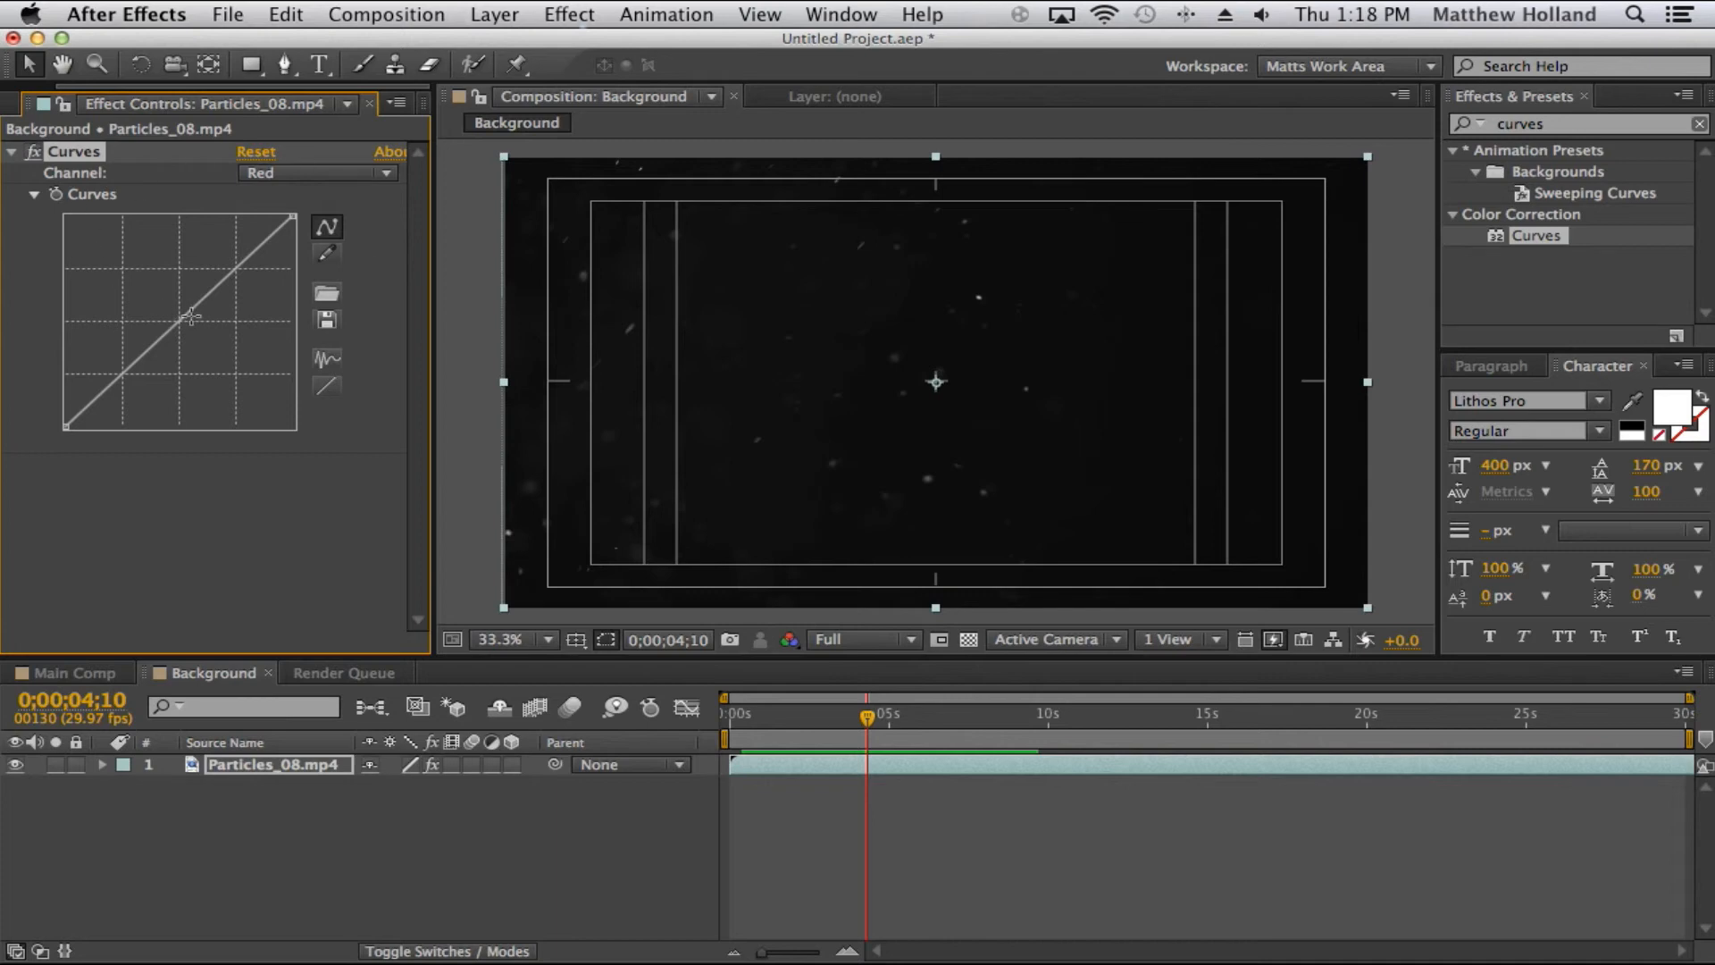
left_click_drag(189, 317, 248, 228)
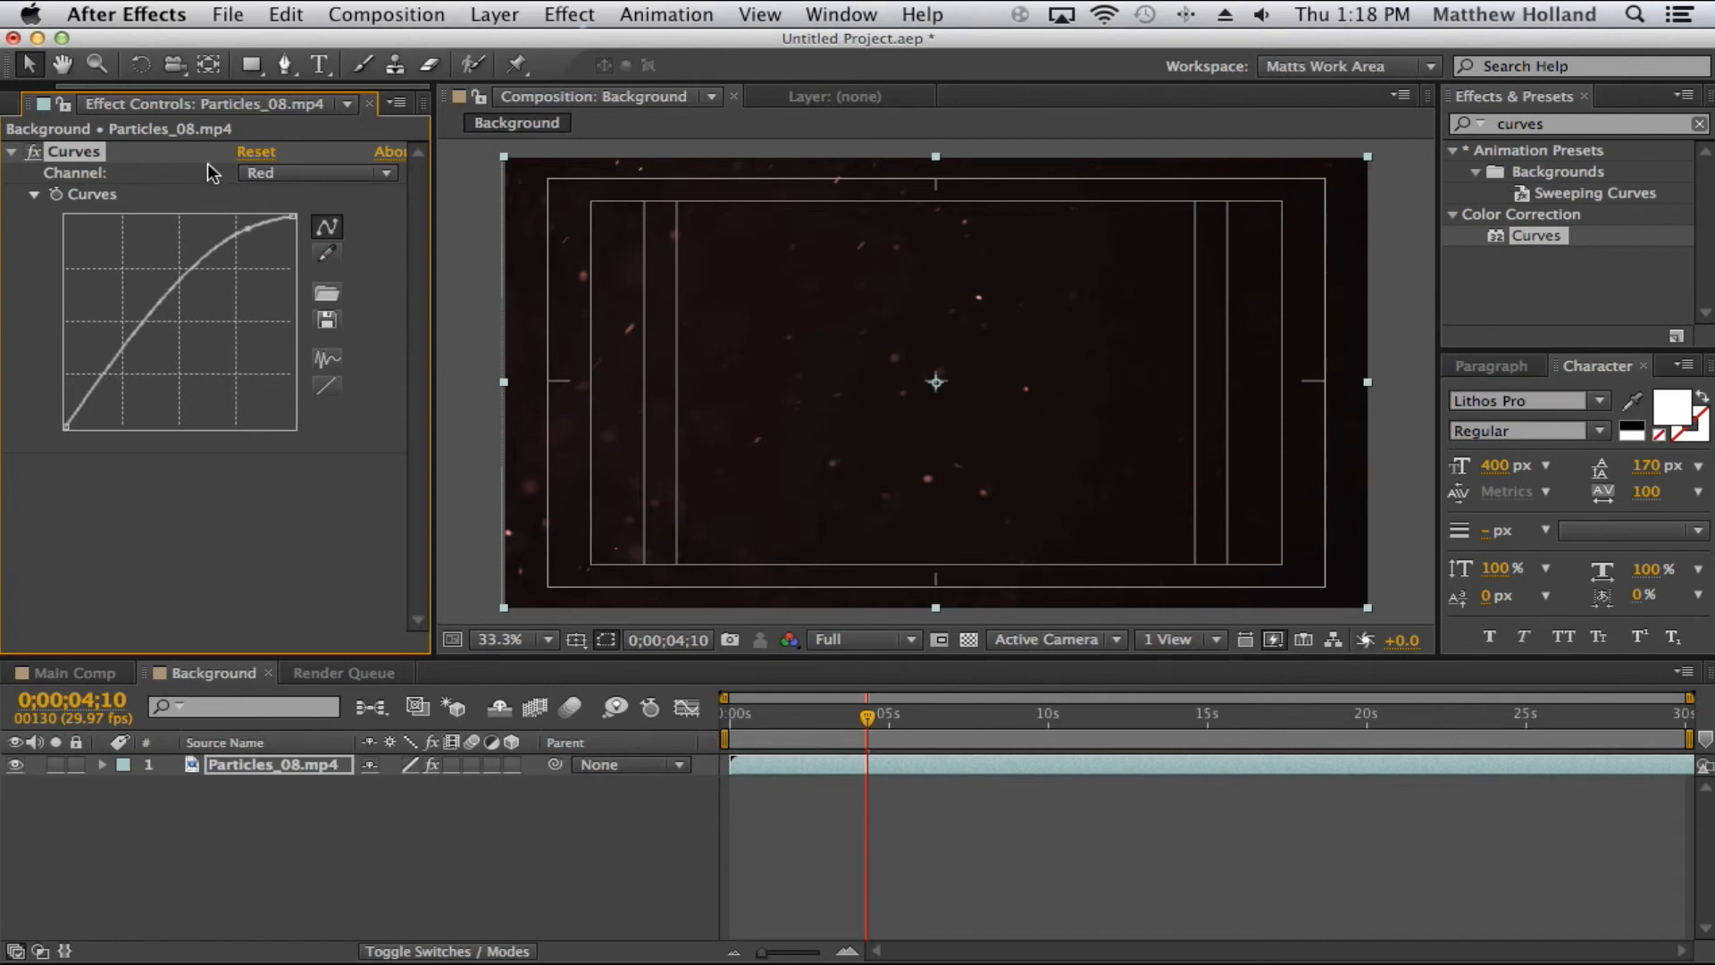
- Try raising the Green channel's curve and undo that change
left_click(302, 173)
left_click(314, 254)
left_click_drag(206, 314, 282, 191)
key("super+z")
- Pull the Blue channel's curve steeply down toward its lower-right corner to remove blue, and preview the particles up to about 0;00;08;28
left_click(282, 173)
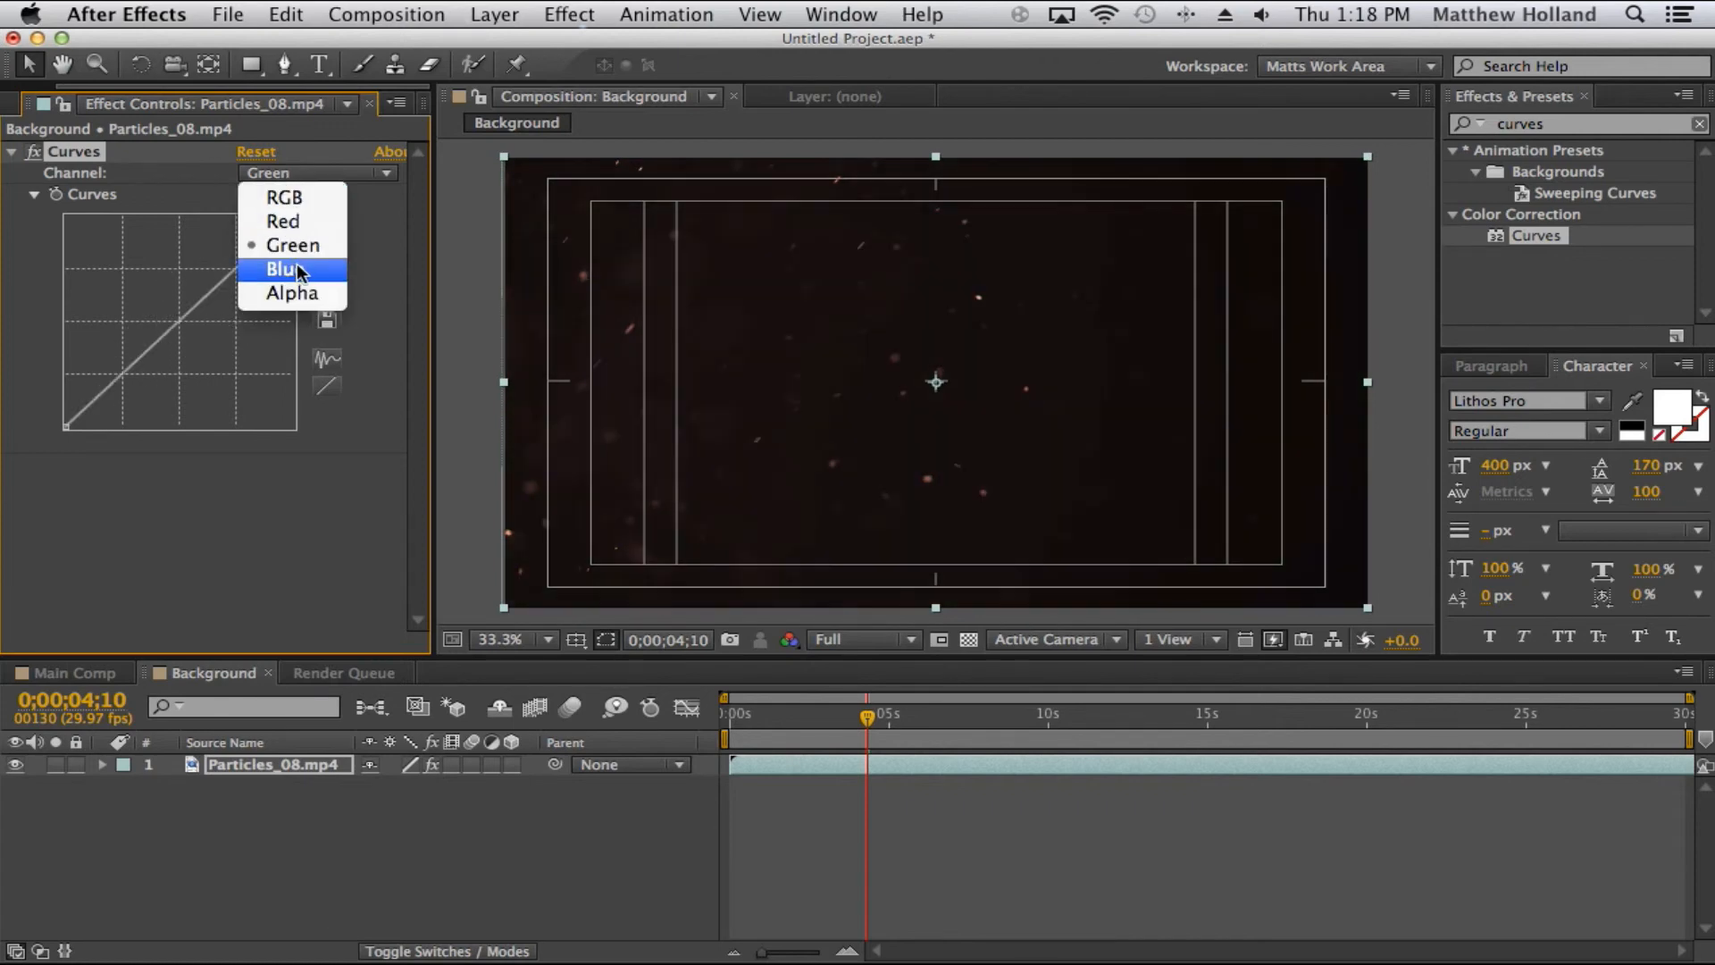
left_click(273, 190)
left_click_drag(195, 304, 312, 355)
left_click_drag(198, 308, 264, 379)
left_click_drag(266, 383, 272, 382)
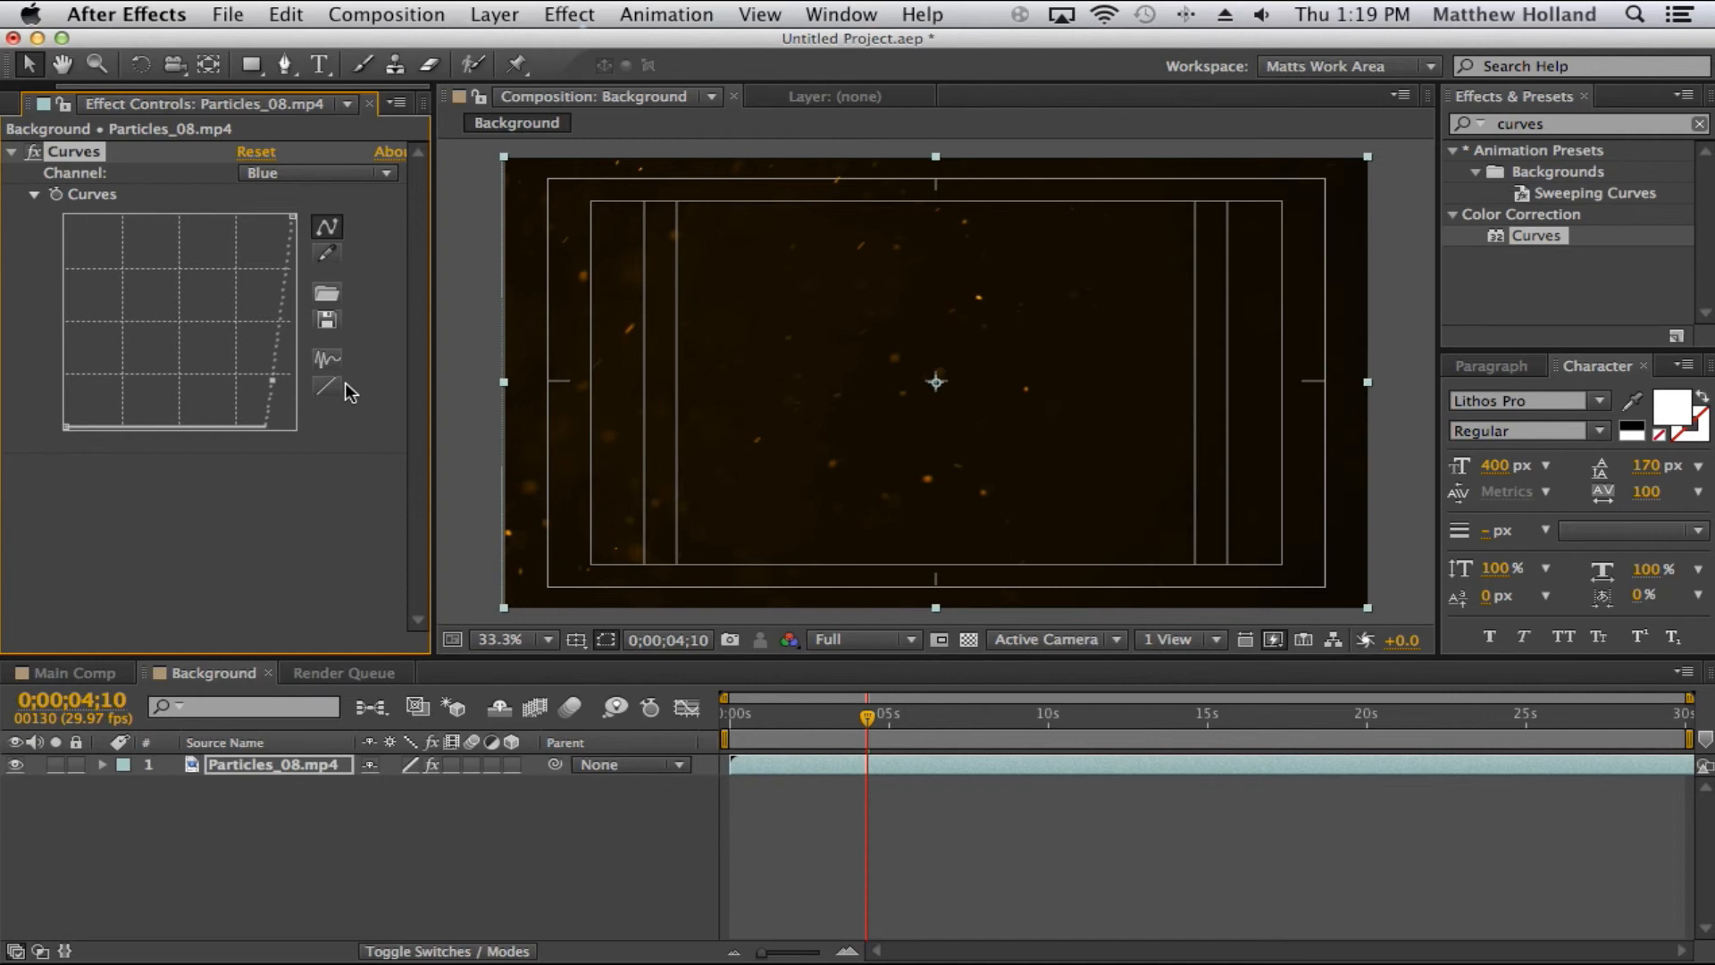
key("space")
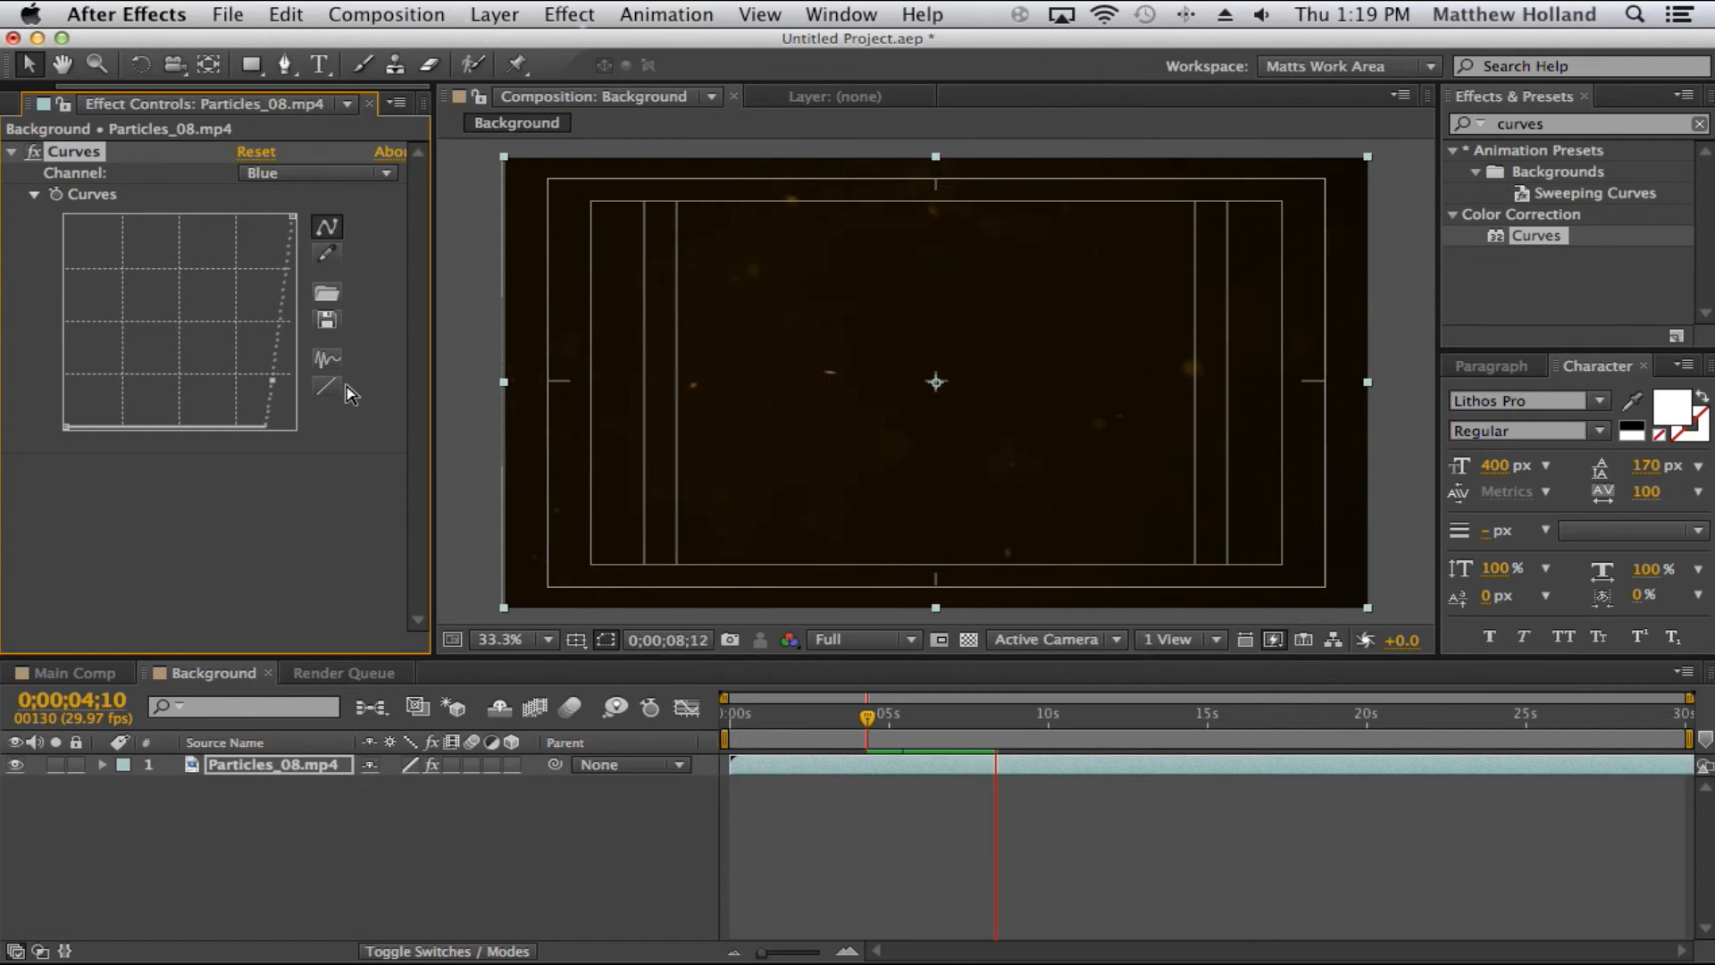
key("space")
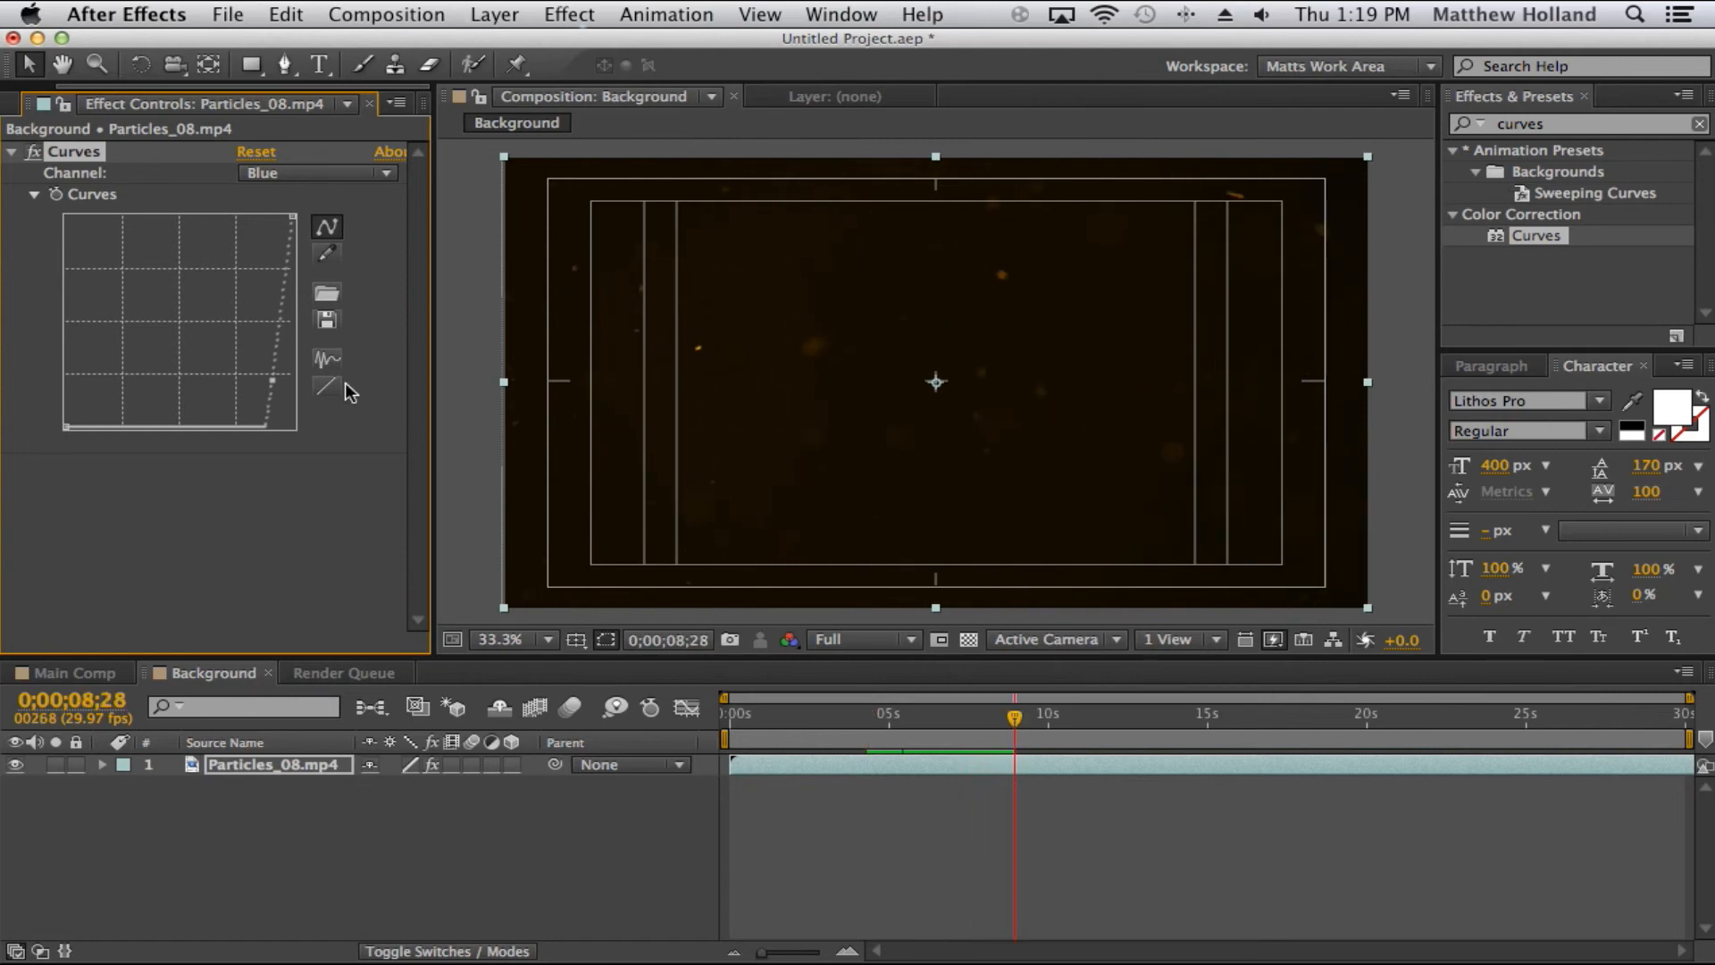
- Nudge the midpoint of the combined RGB curve slightly and preview the particles again
left_click(278, 175)
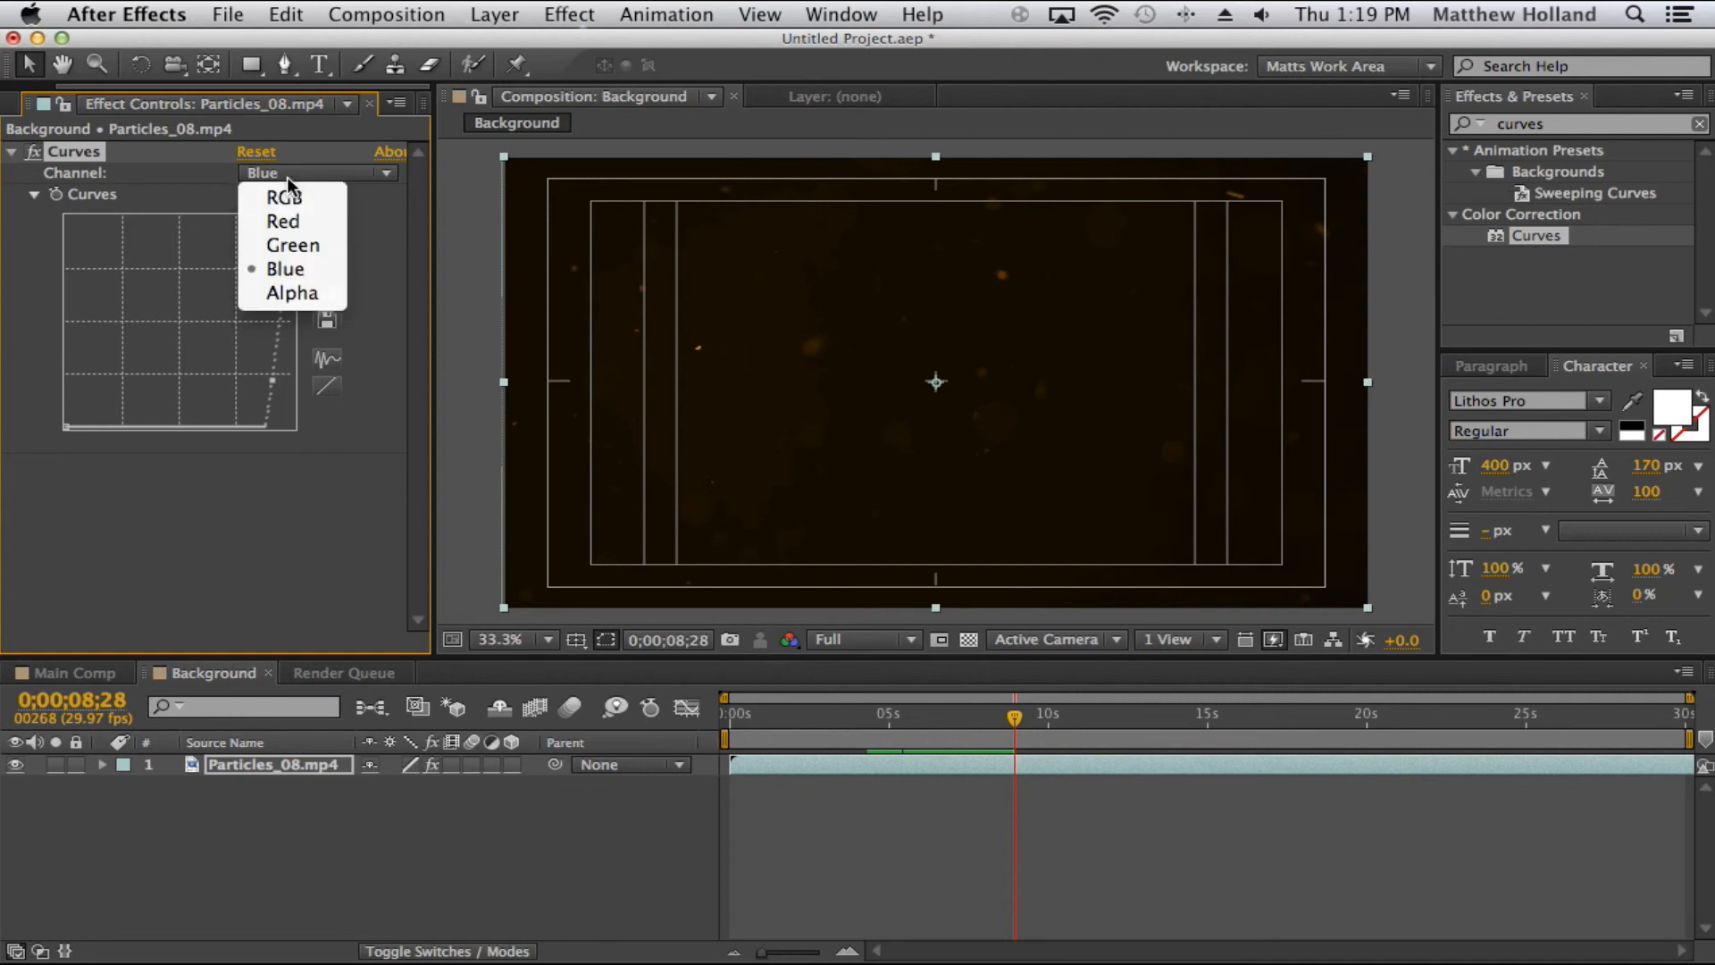
left_click(266, 193)
mouse_move(227, 330)
left_mouse_down()
mouse_move(237, 351)
mouse_move(231, 328)
left_mouse_up()
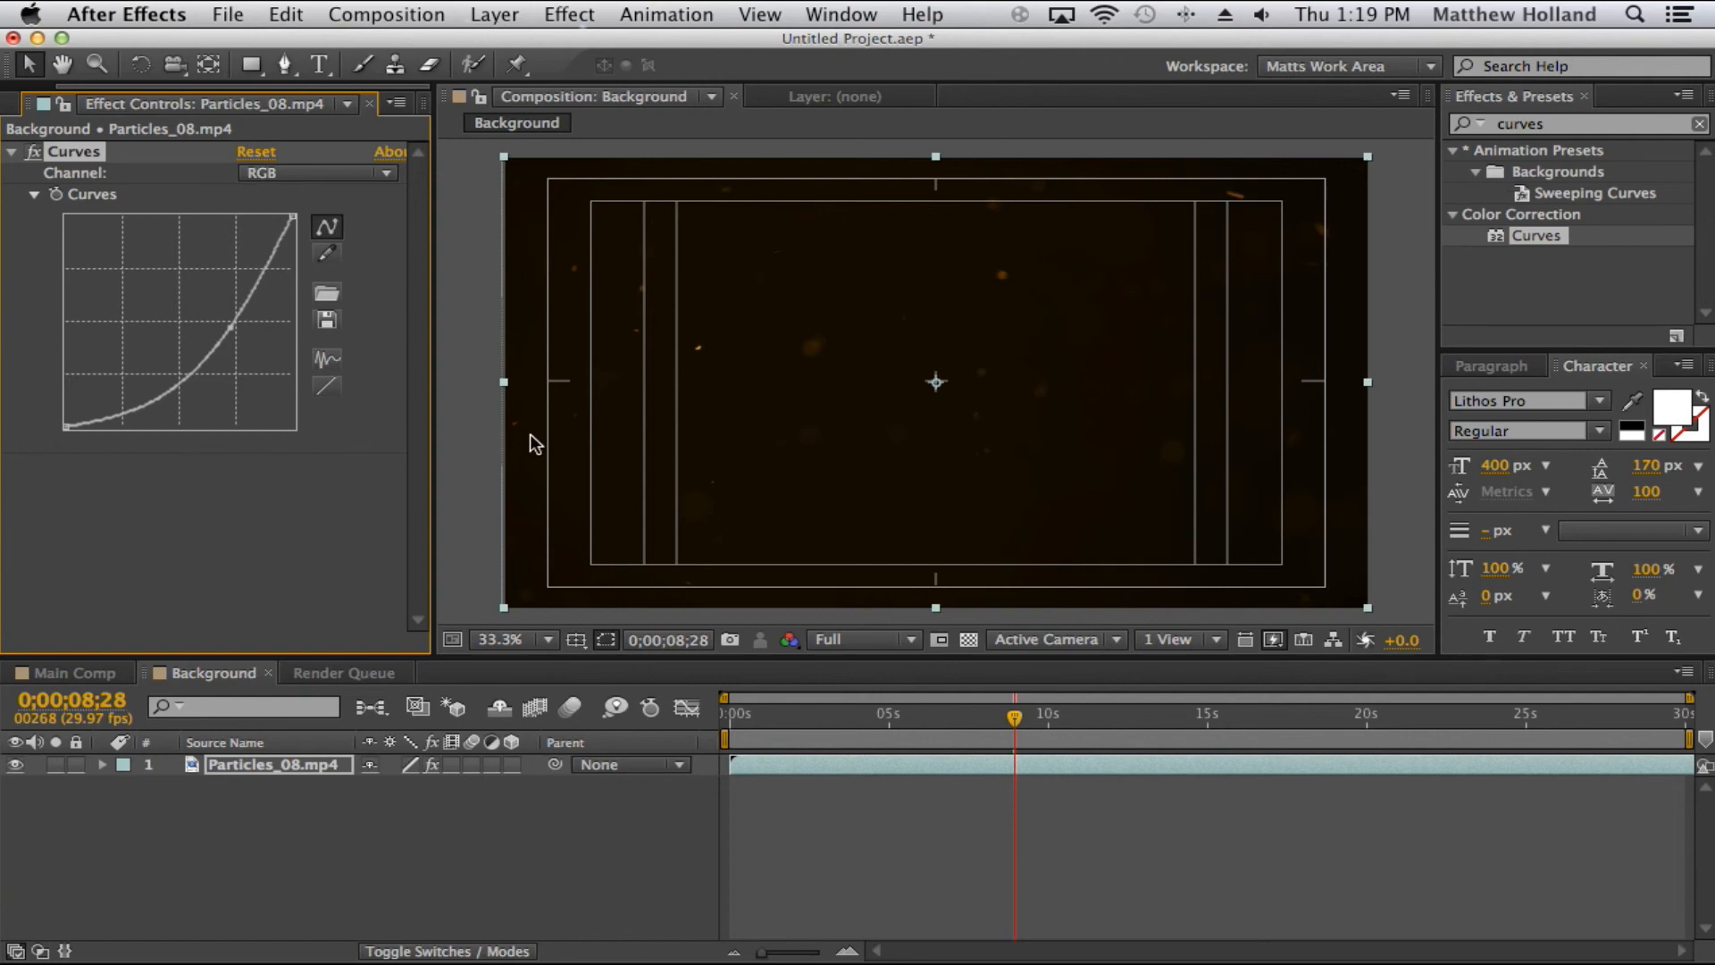
key("space")
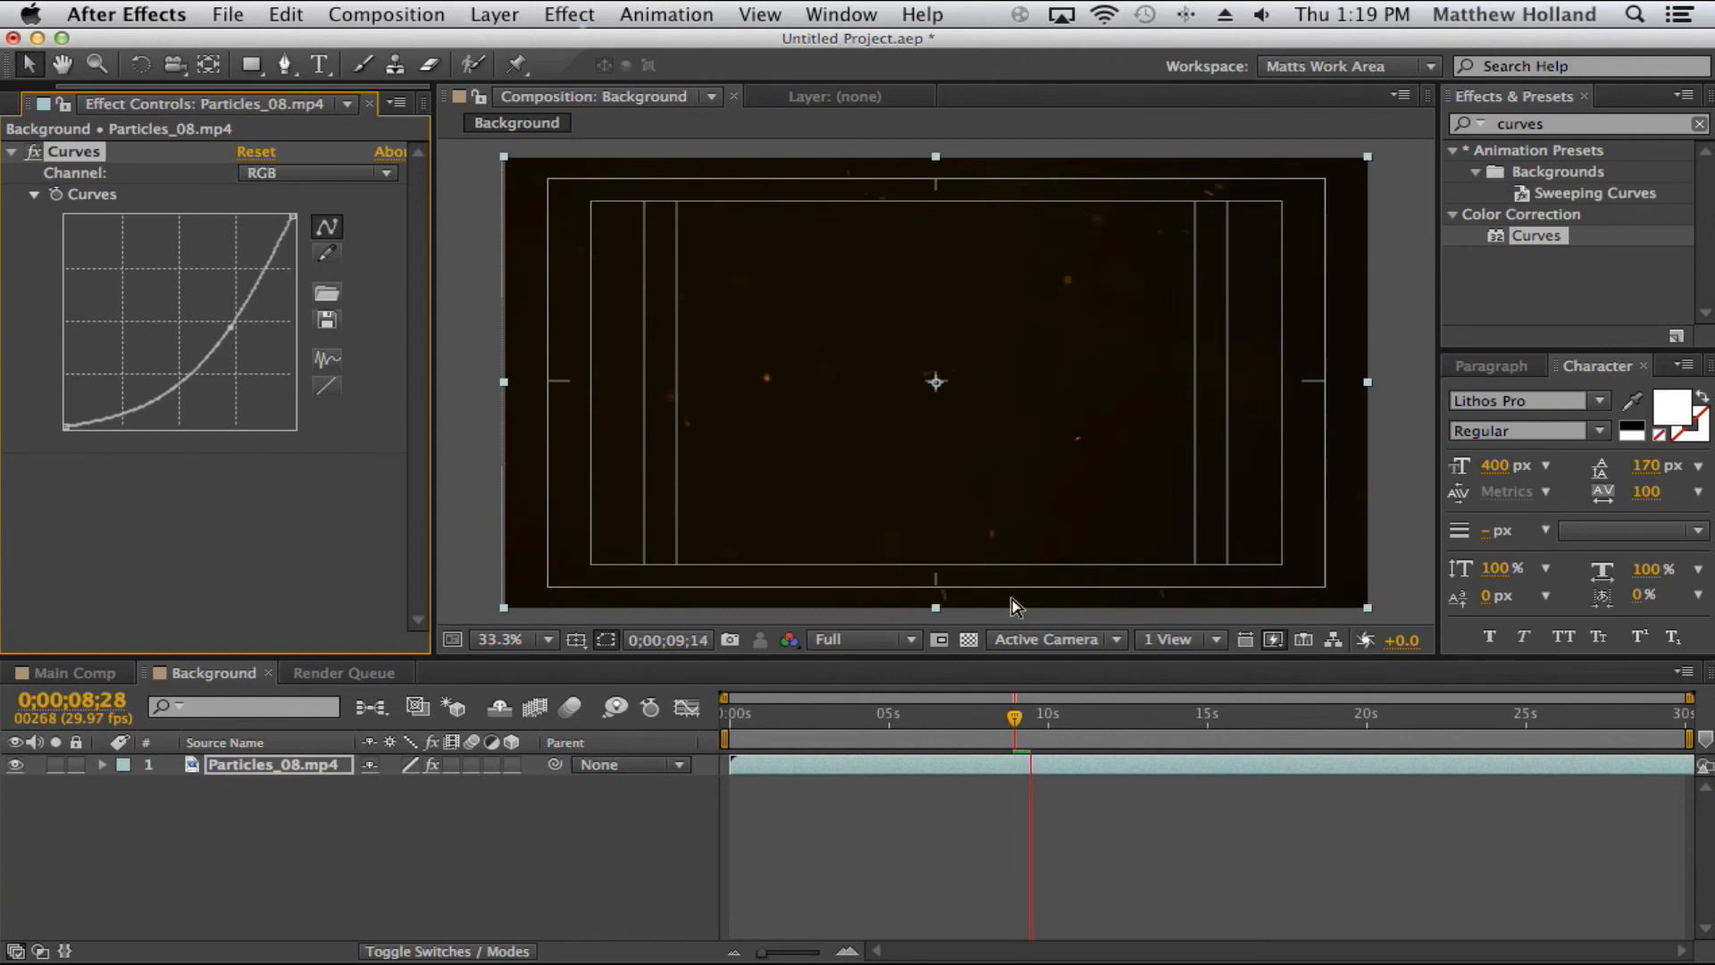